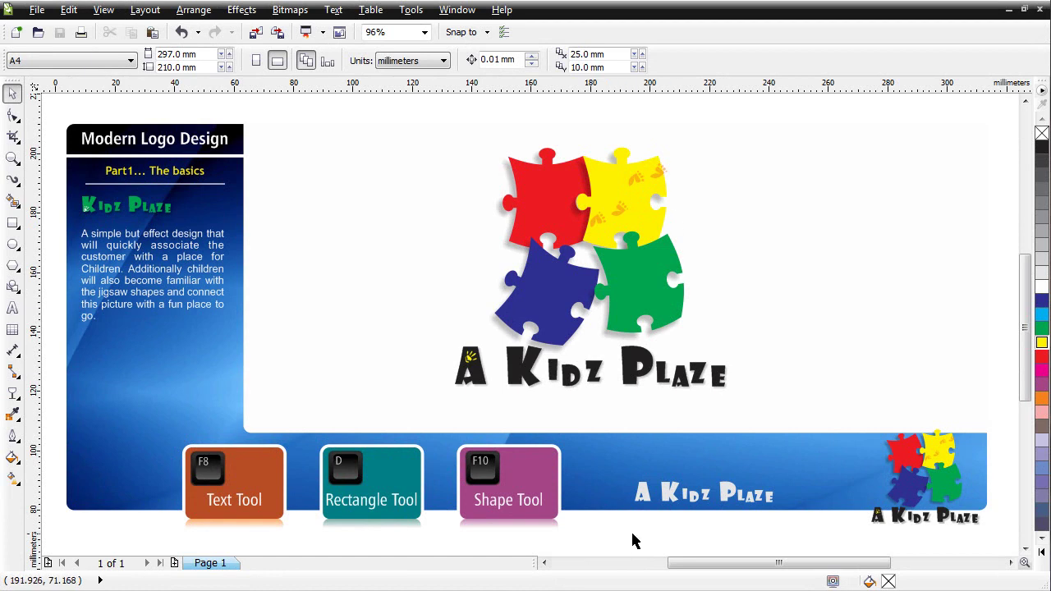
Select the finished Kidz Plaze logo group and delete it from the page.
click(646, 494)
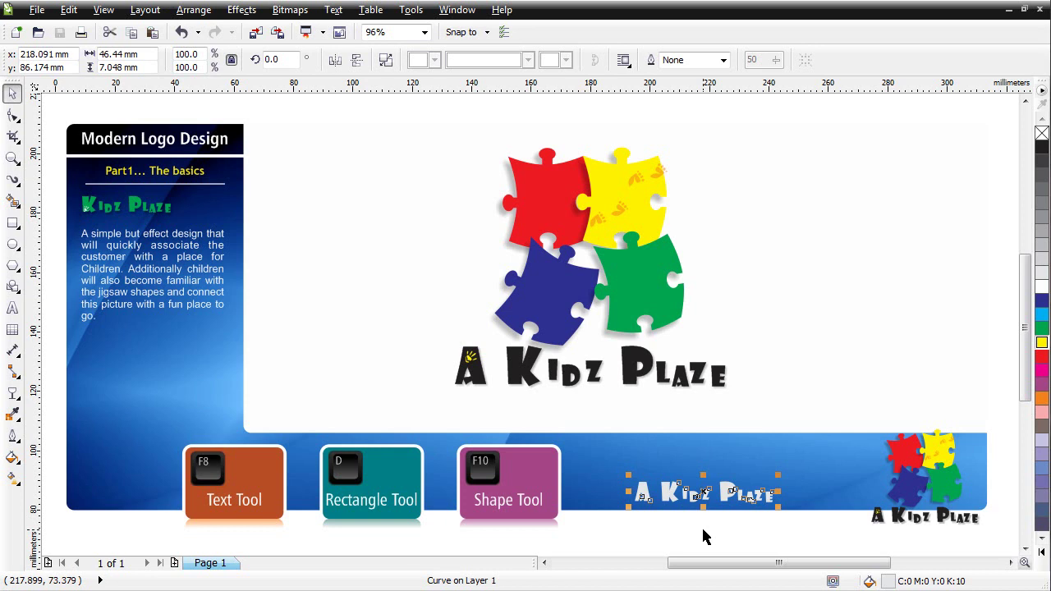
click(813, 386)
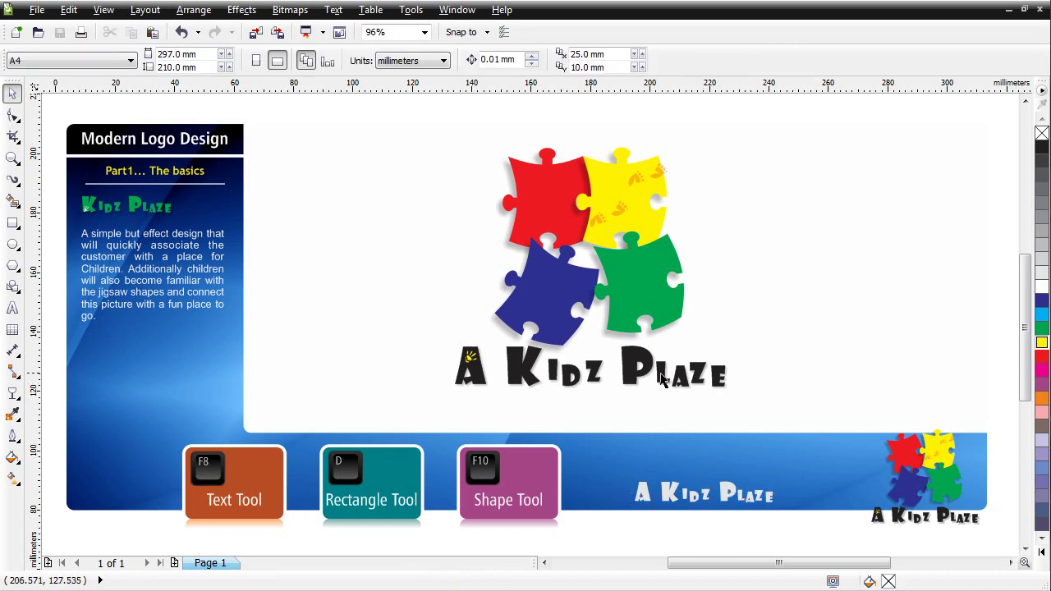
click(633, 375)
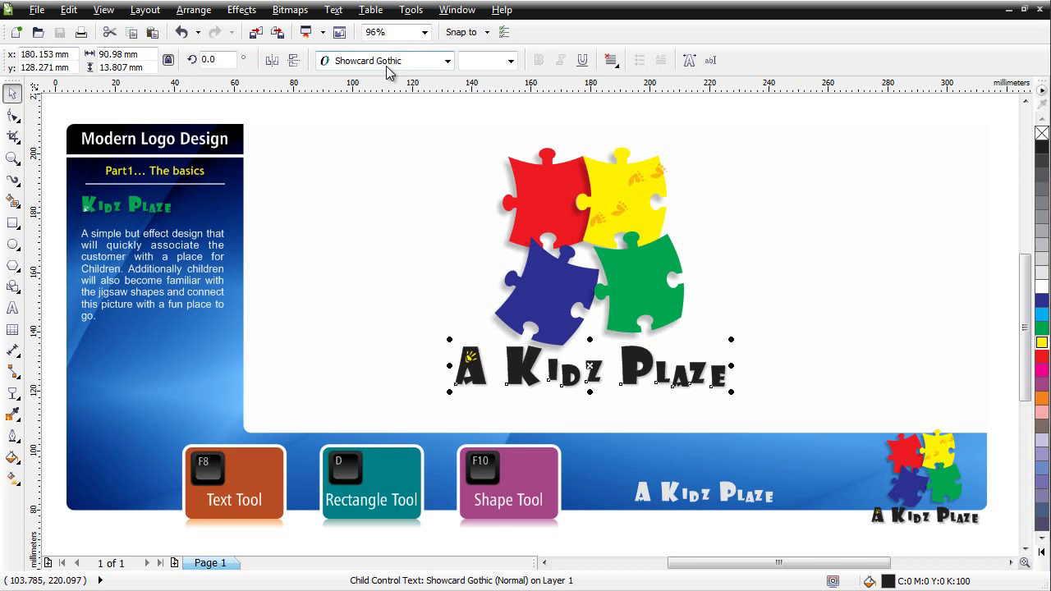
click(369, 242)
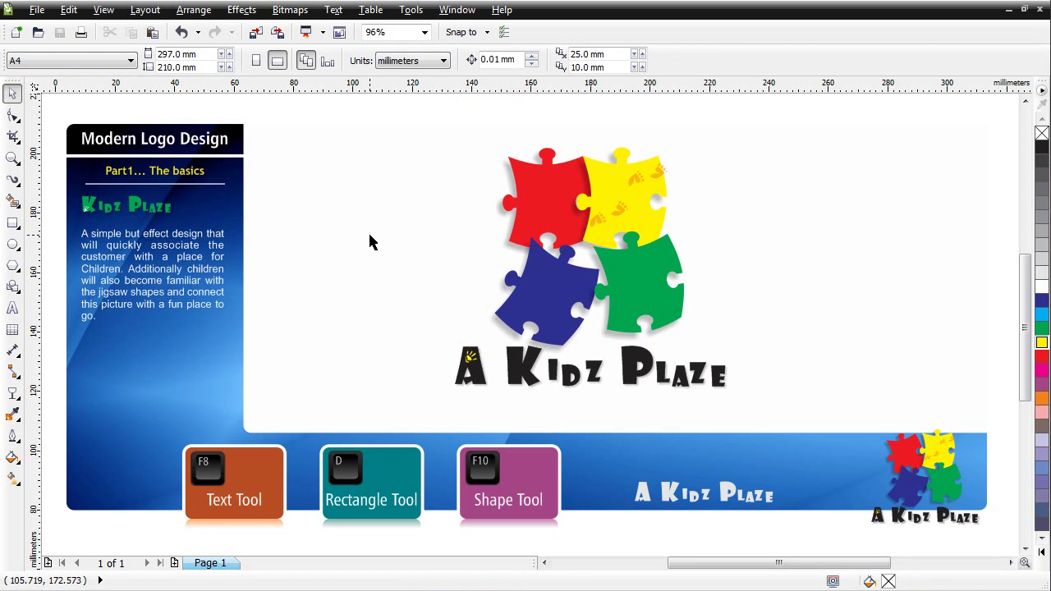
click(678, 214)
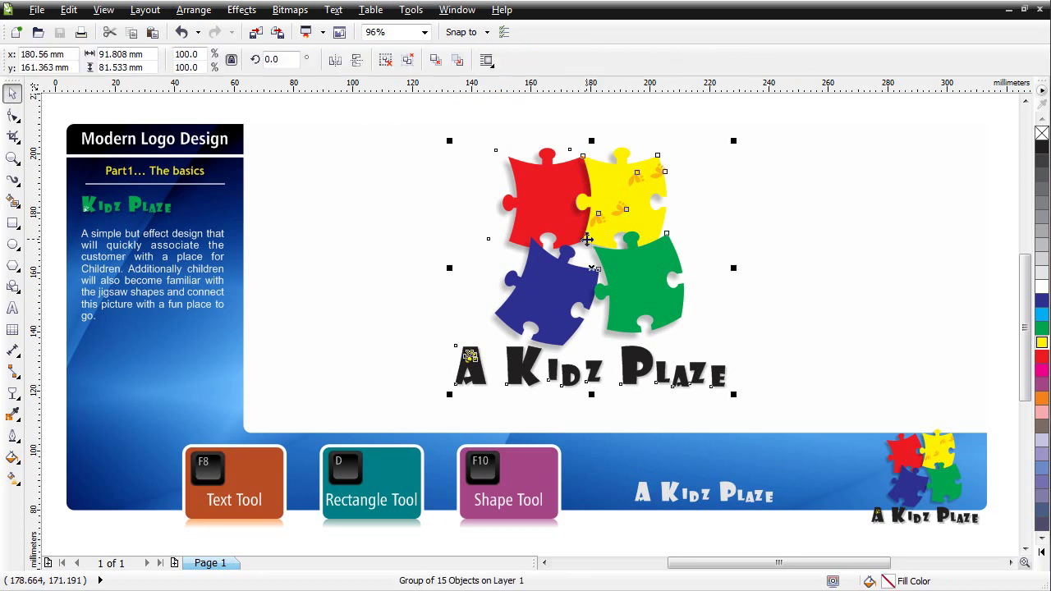
key(Delete)
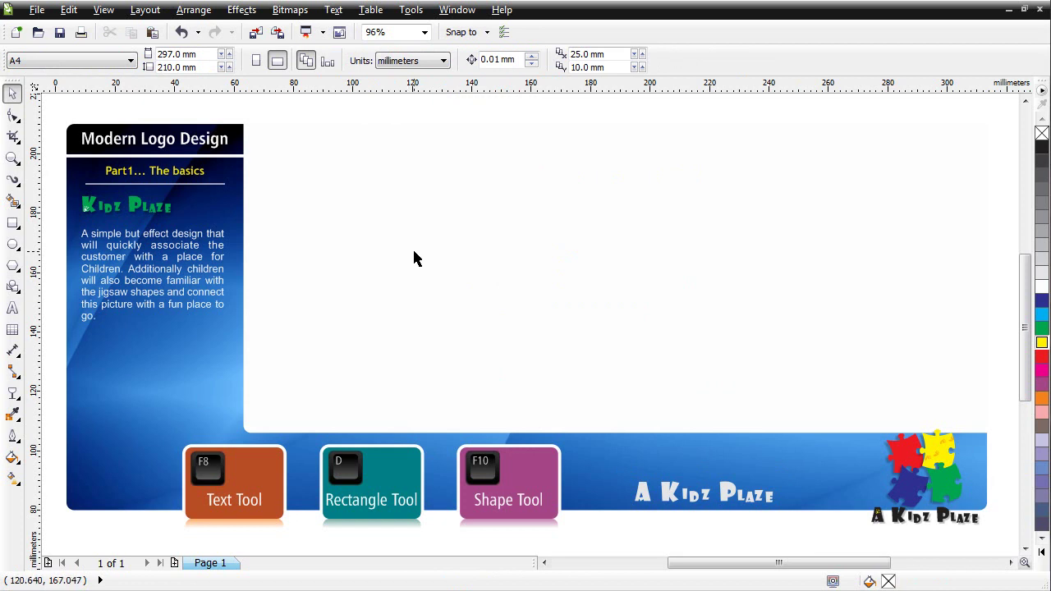
Draw an ellipse near the top of the page.
click(13, 244)
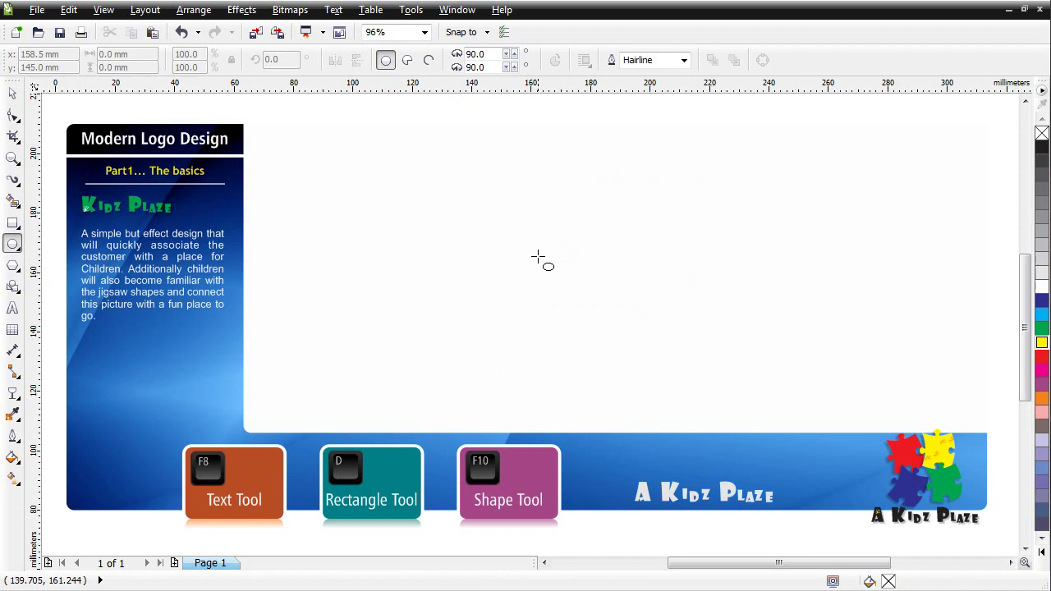
drag(441, 157, 599, 275)
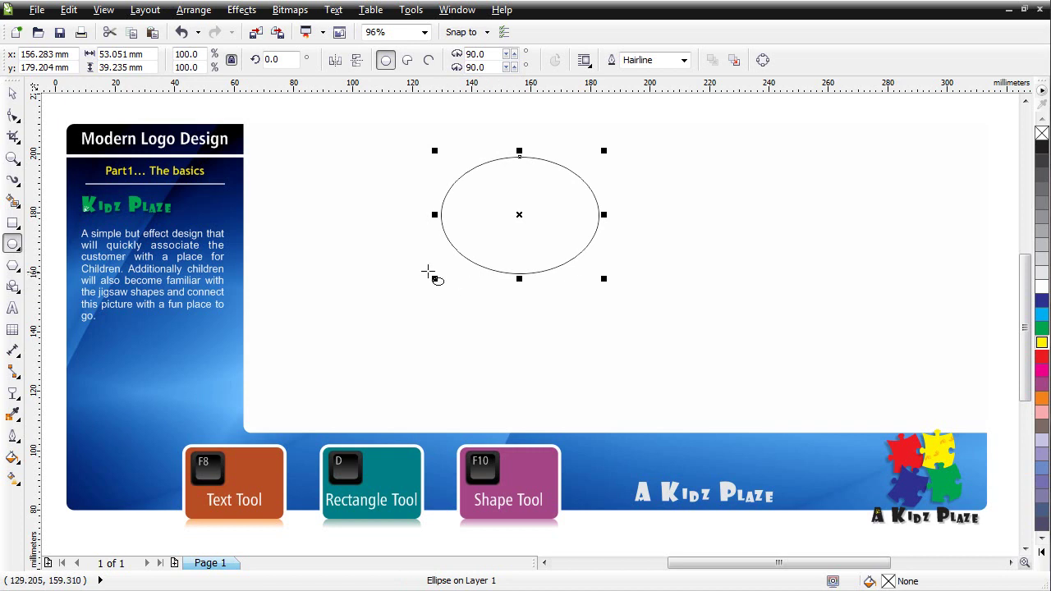
click(13, 96)
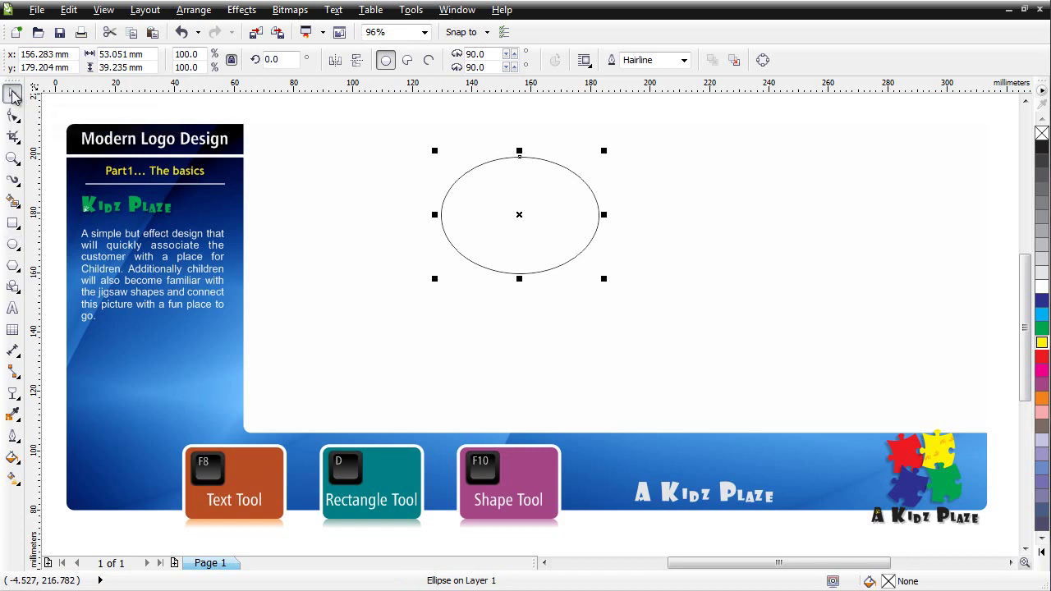
click(573, 352)
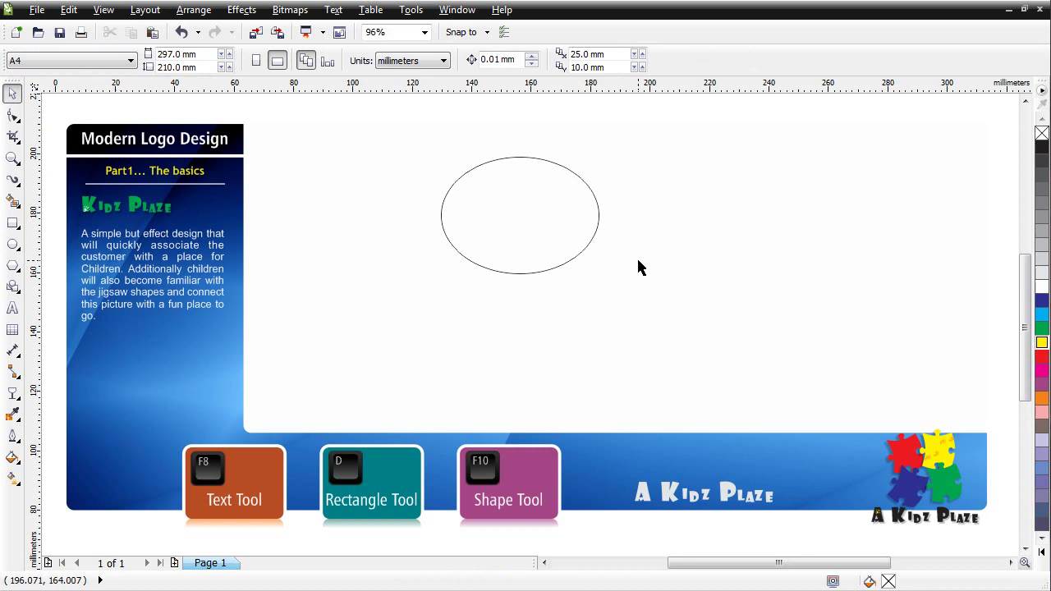
Draw a rectangle over the ellipse, trim its size, and rotate it 90° into a tall shape.
click(12, 224)
drag(450, 155, 600, 277)
drag(442, 216, 427, 216)
drag(519, 284, 518, 279)
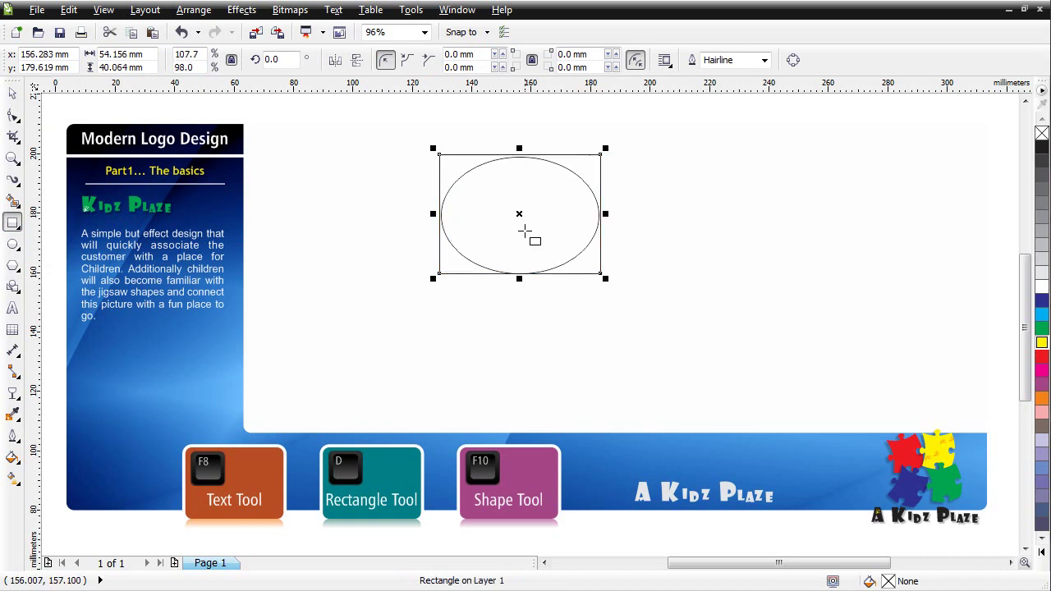
drag(519, 150, 518, 151)
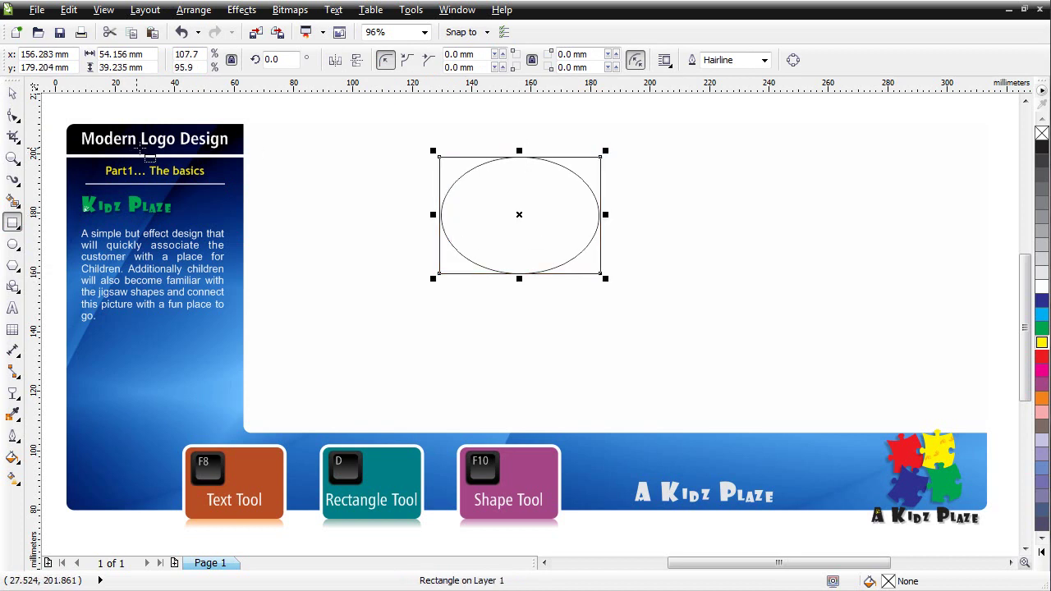
click(13, 94)
click(522, 219)
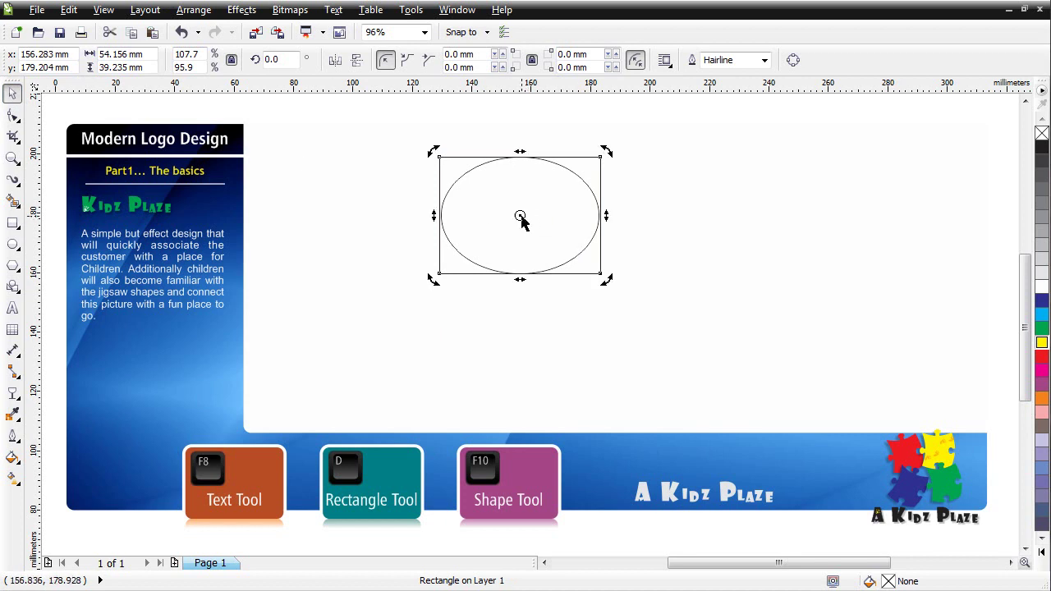
drag(605, 284, 575, 229)
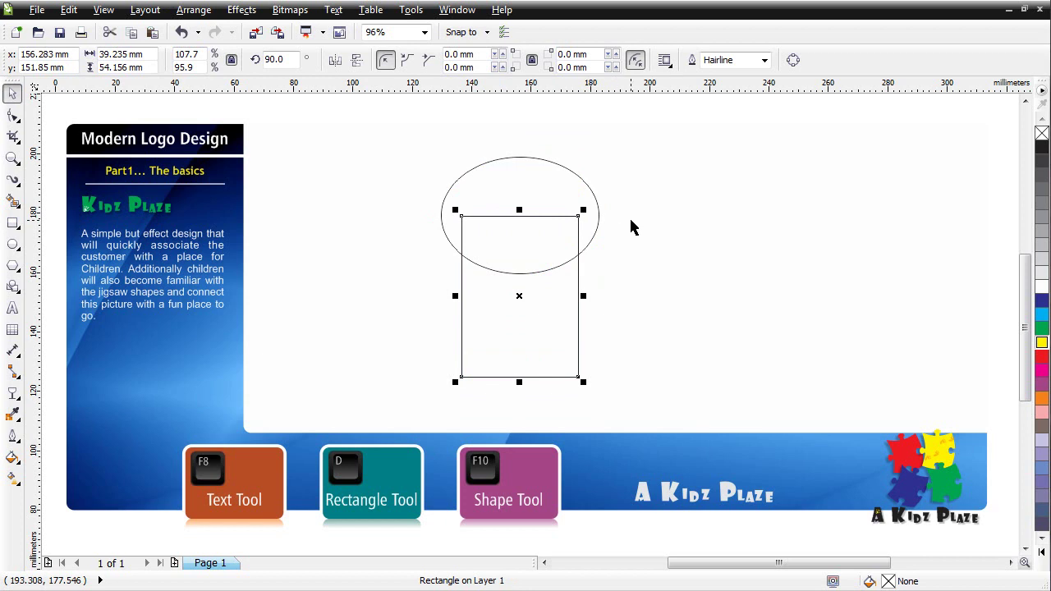
Pinch the rectangle's sides inward with a single-arc envelope.
click(15, 397)
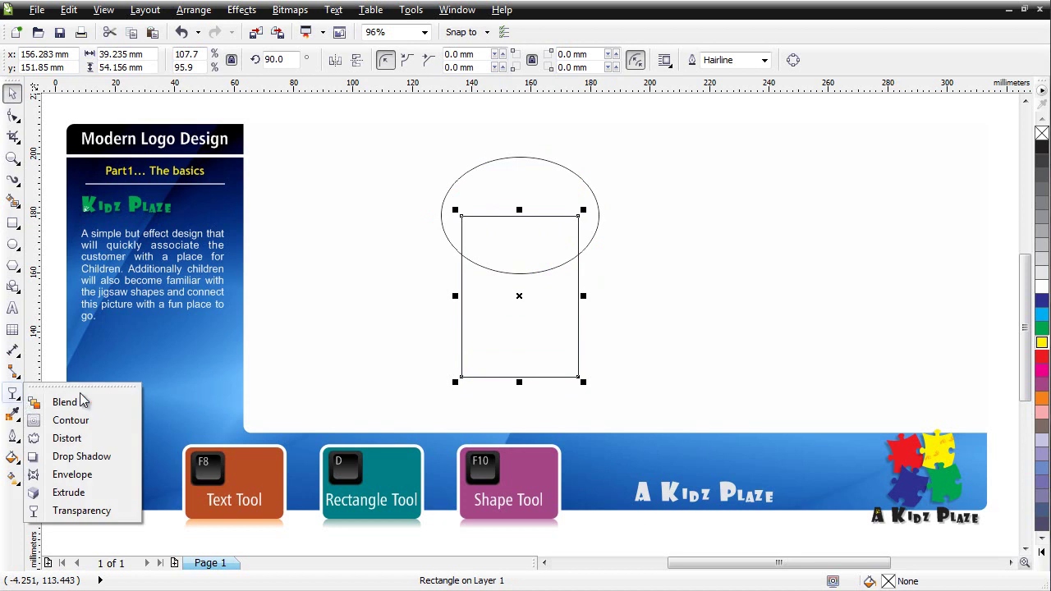
click(72, 474)
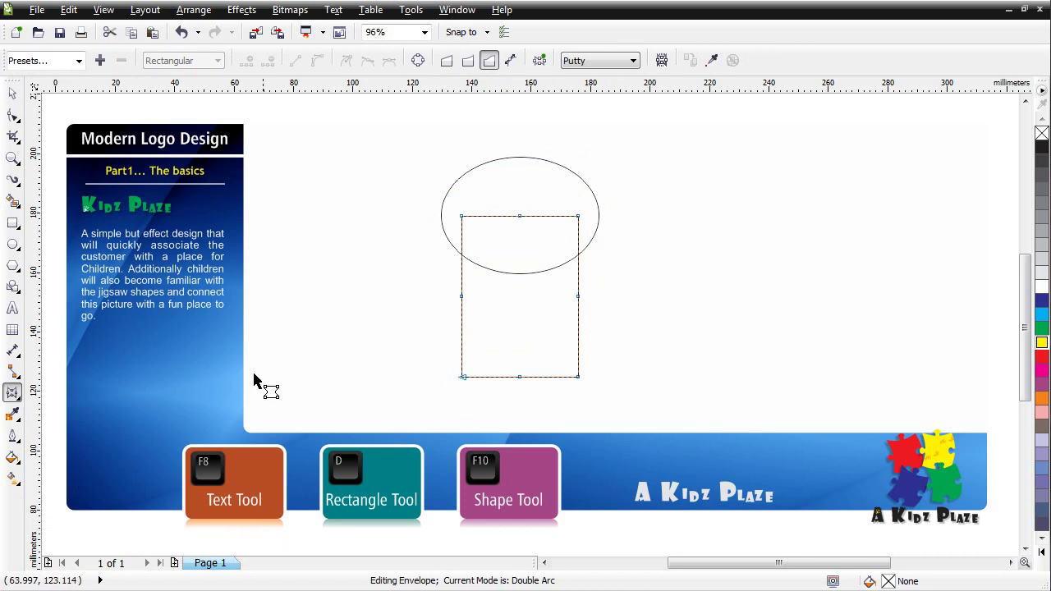
click(467, 66)
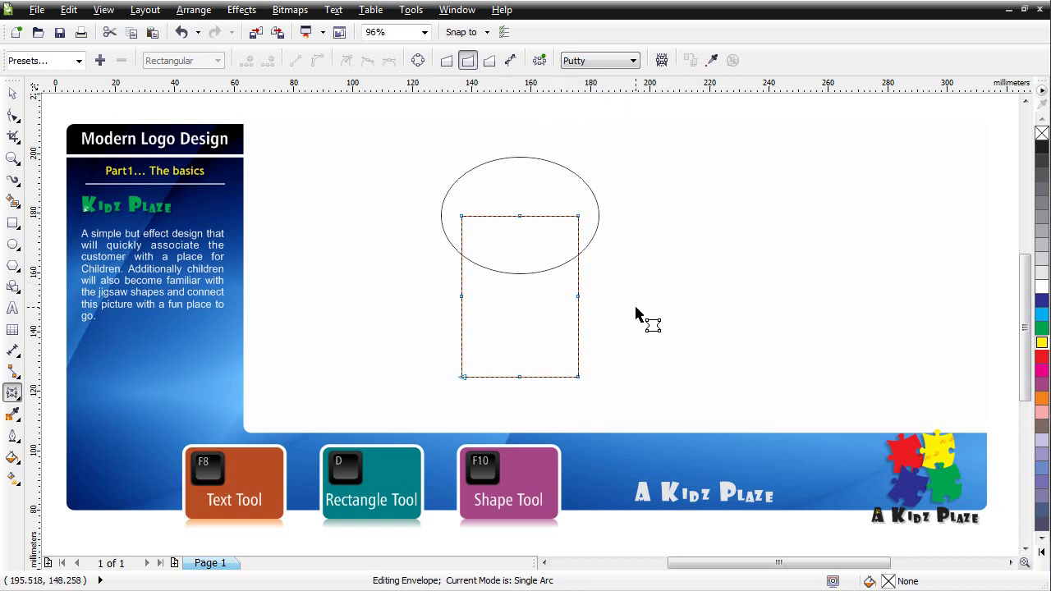
mouse_move(578, 297)
mouse_down()
mouse_move(670, 301)
mouse_move(565, 304)
mouse_up()
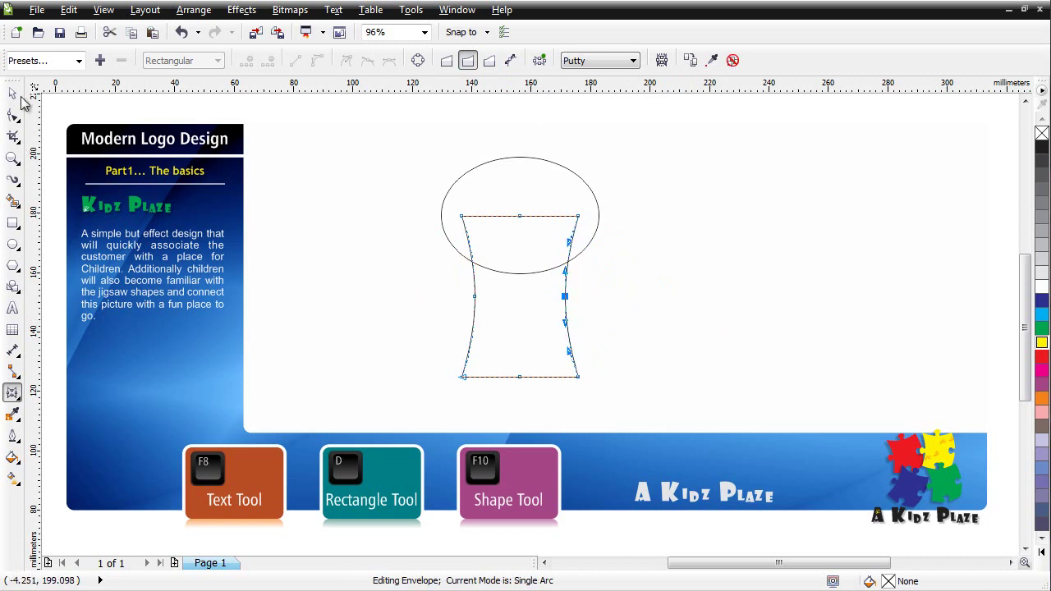
click(12, 93)
Weld the rectangle and ellipse into one keyhole shape and scale it down small.
click(666, 165)
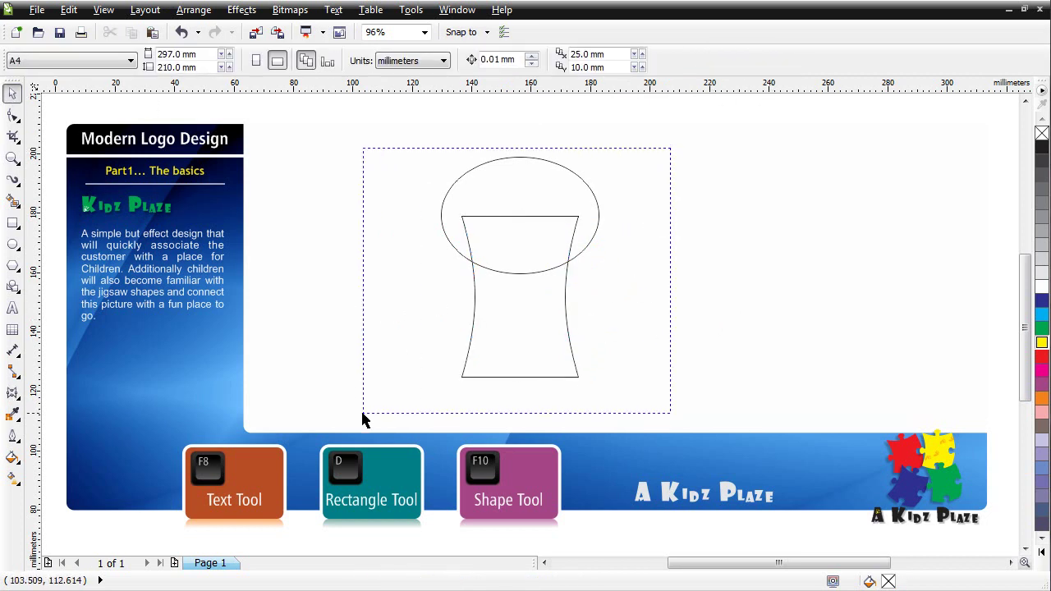
drag(363, 418, 363, 418)
click(498, 61)
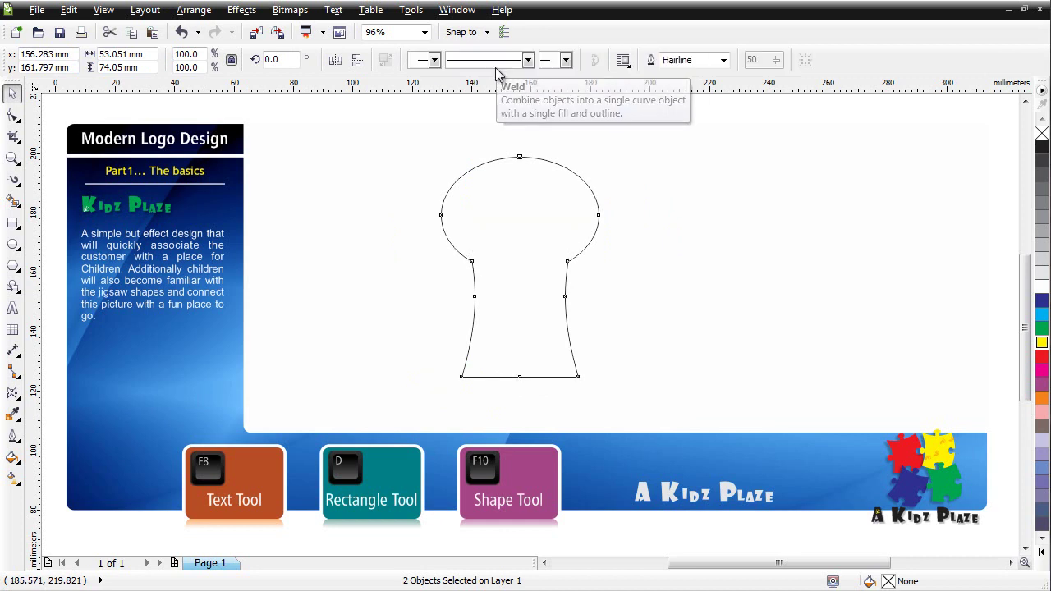
drag(603, 382, 454, 178)
Draw a 41.446 mm square below the keyhole shape.
click(492, 253)
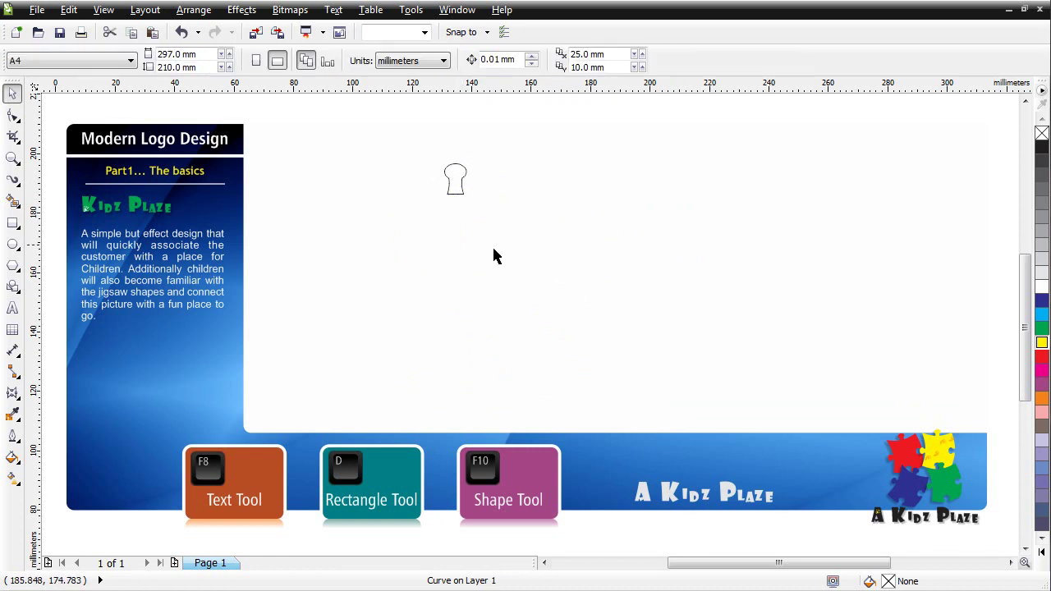
click(13, 223)
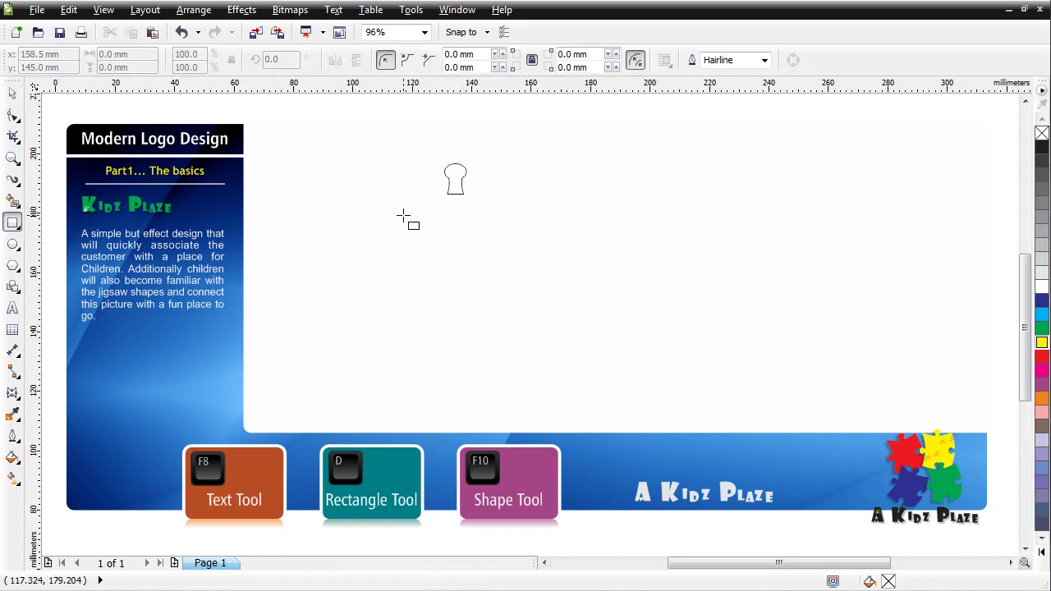
drag(401, 211, 524, 335)
key(space)
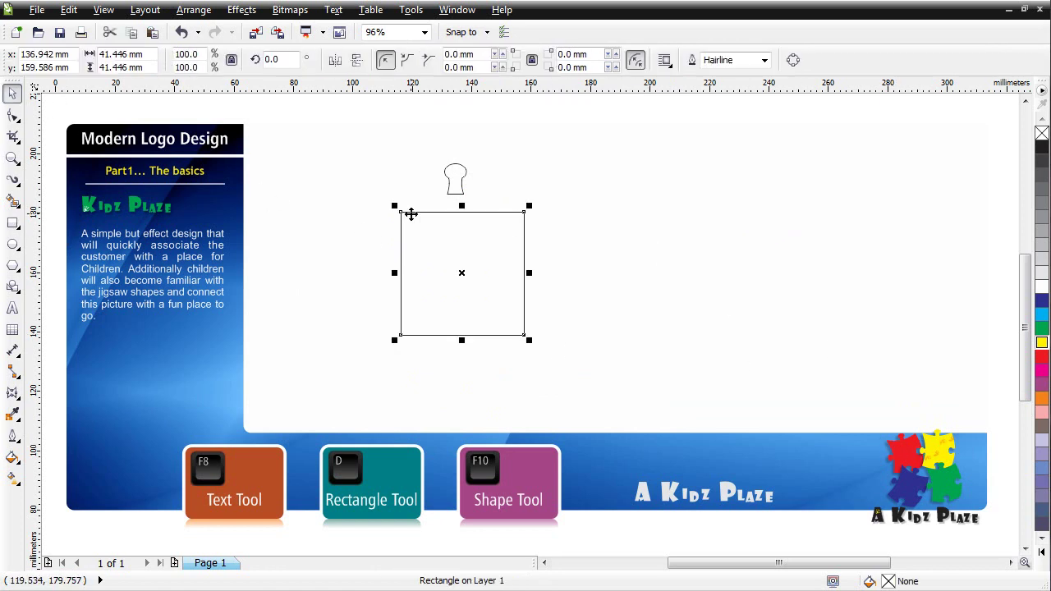
Round the square's corners to 1.658 mm with the Shape tool.
click(12, 115)
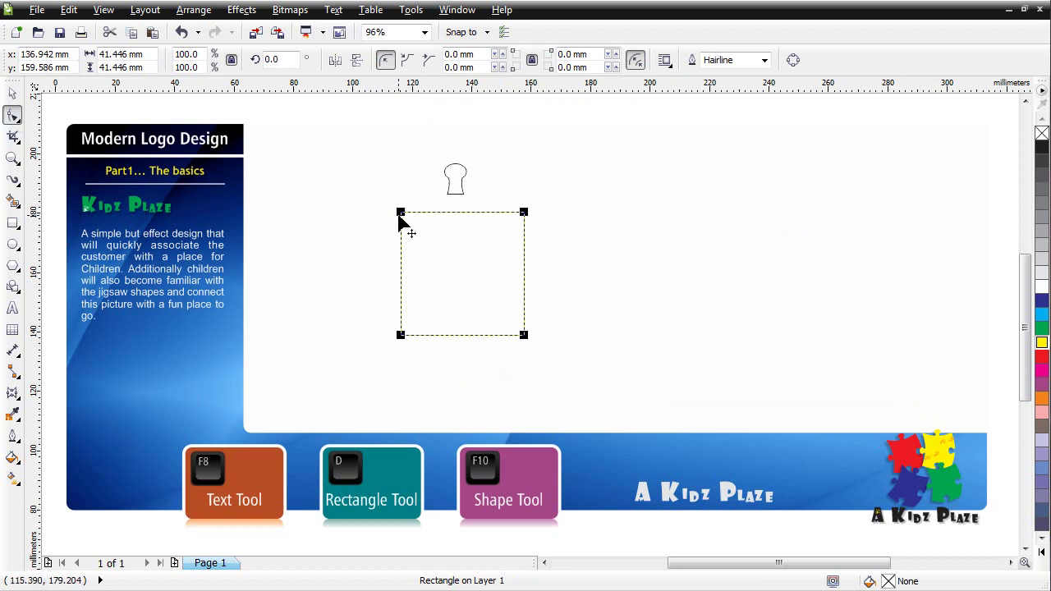
drag(401, 216, 402, 217)
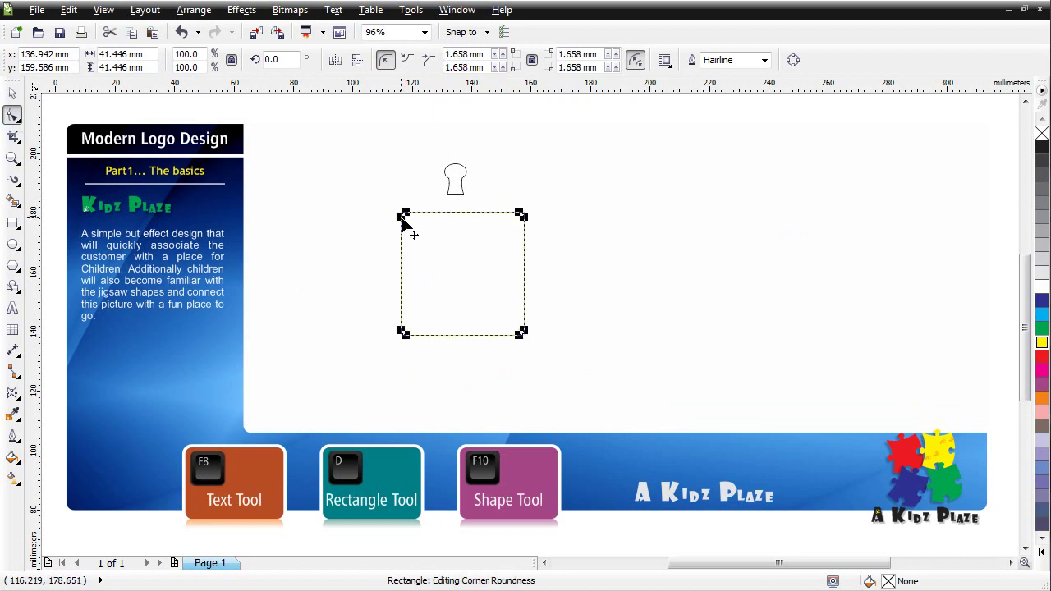
click(12, 93)
click(713, 300)
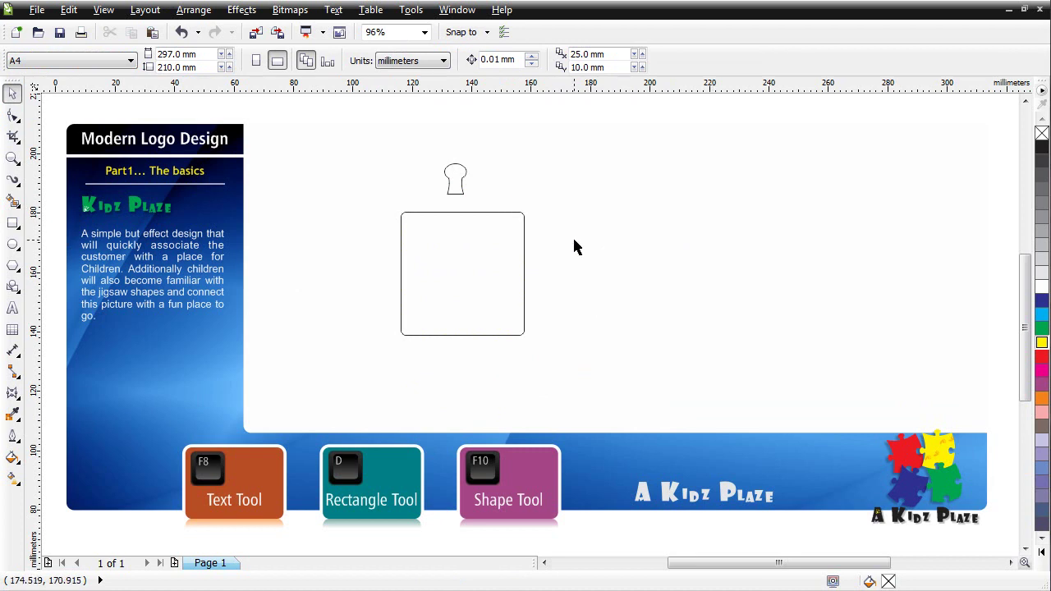
click(509, 214)
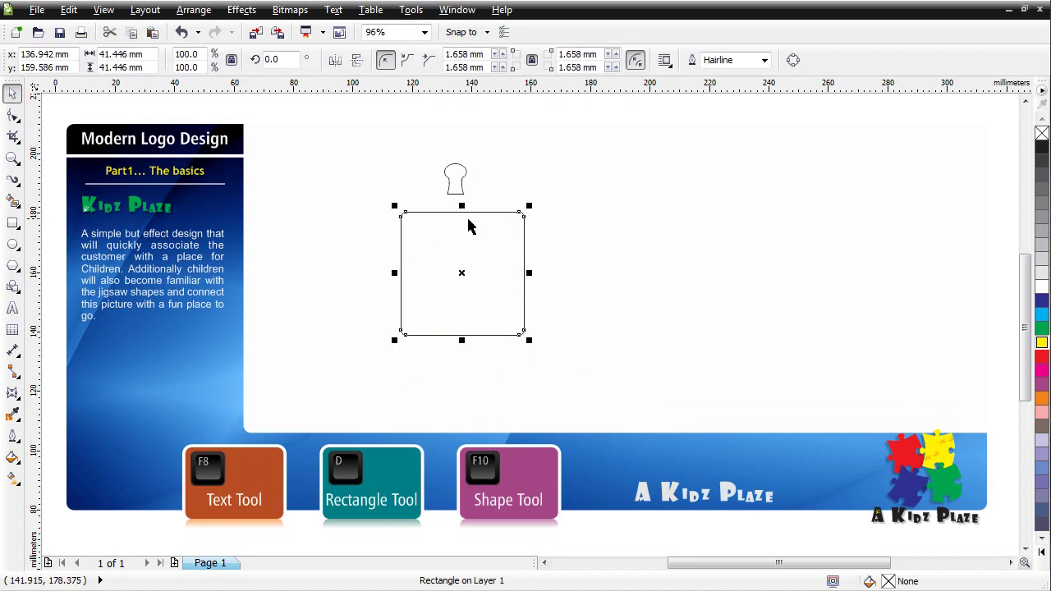
Curve the square's right and top edges with a single-arc envelope, then nudge the body up-left.
click(12, 394)
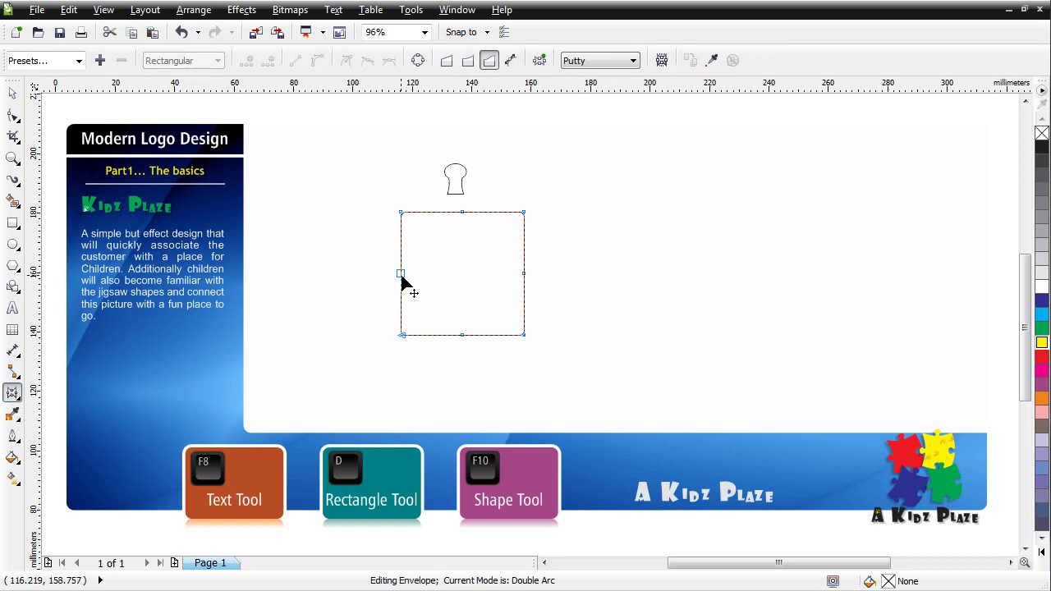
drag(523, 278, 583, 273)
key(ctrl+z)
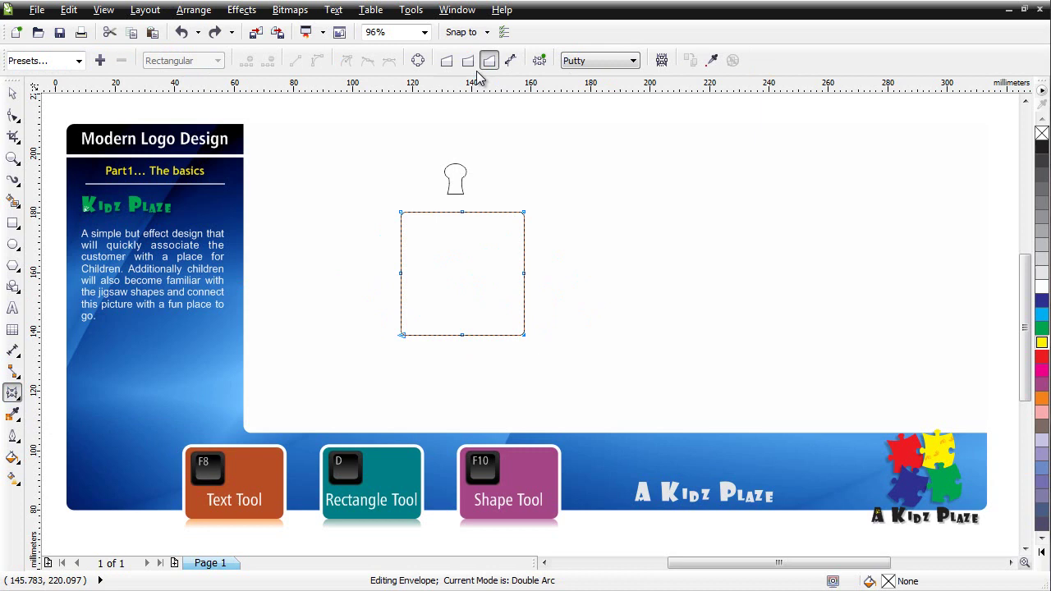
click(469, 64)
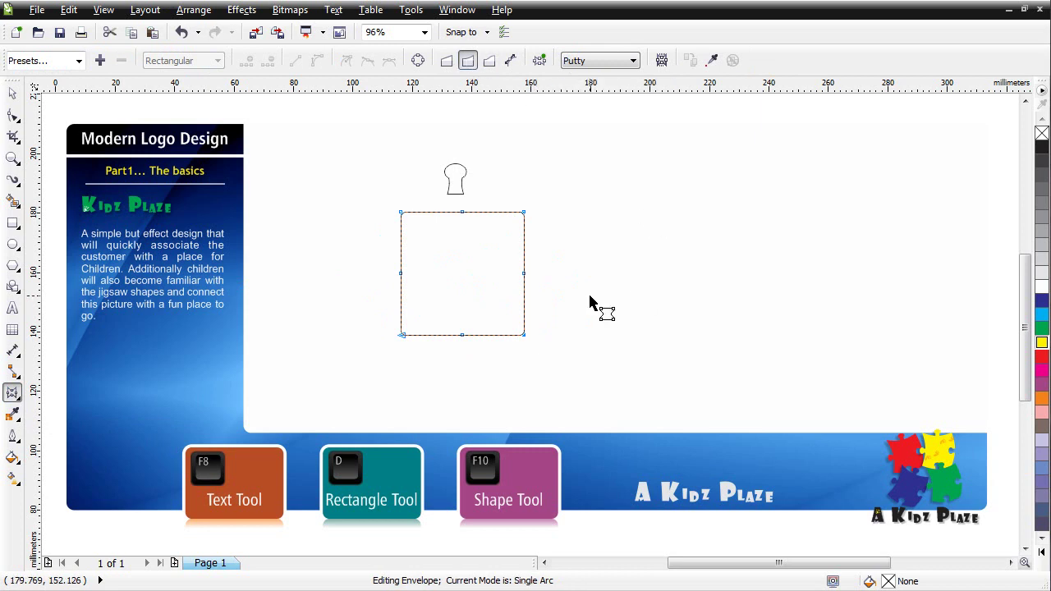
mouse_move(524, 277)
mouse_down()
mouse_move(493, 277)
mouse_move(561, 280)
mouse_move(534, 279)
mouse_up()
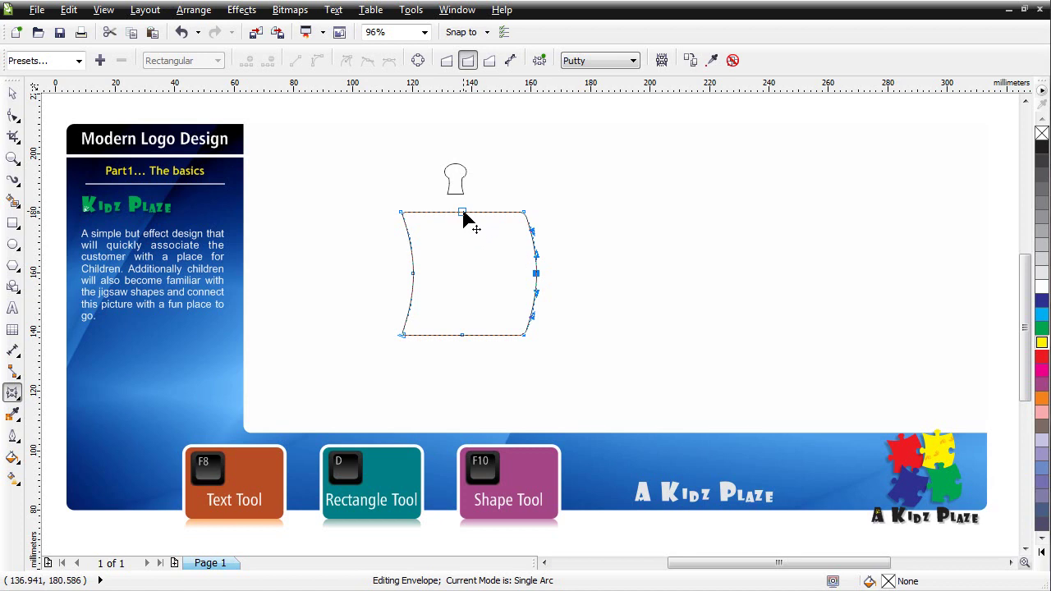
drag(463, 214, 464, 226)
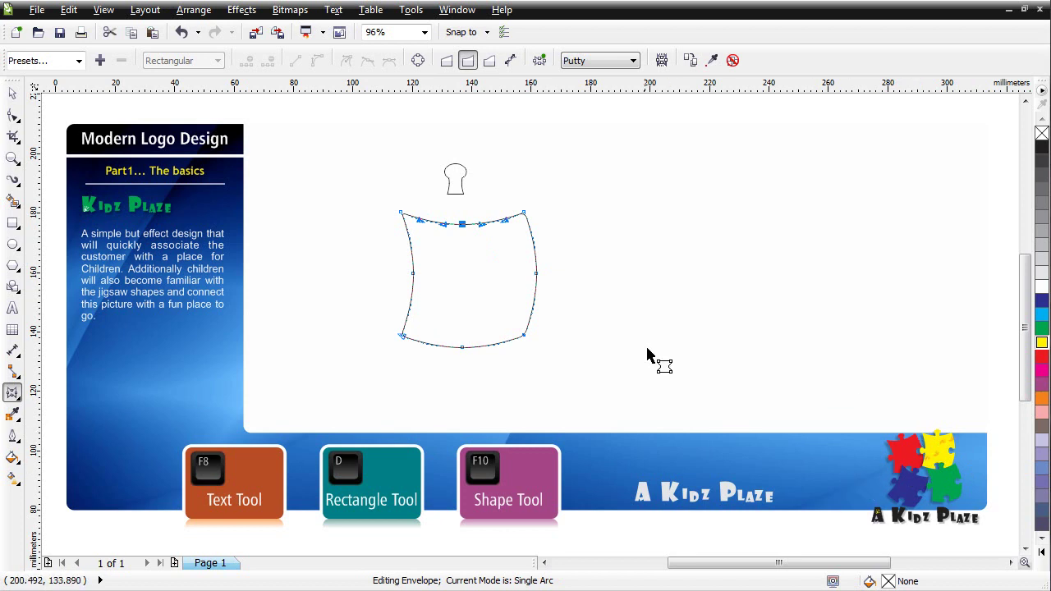
click(12, 93)
click(458, 229)
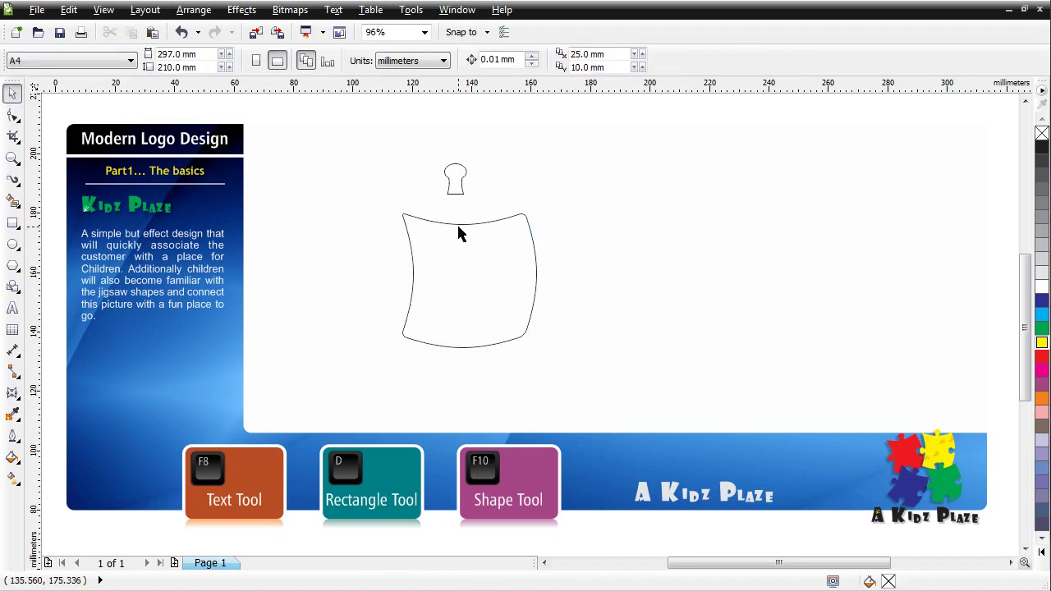
drag(458, 229, 449, 215)
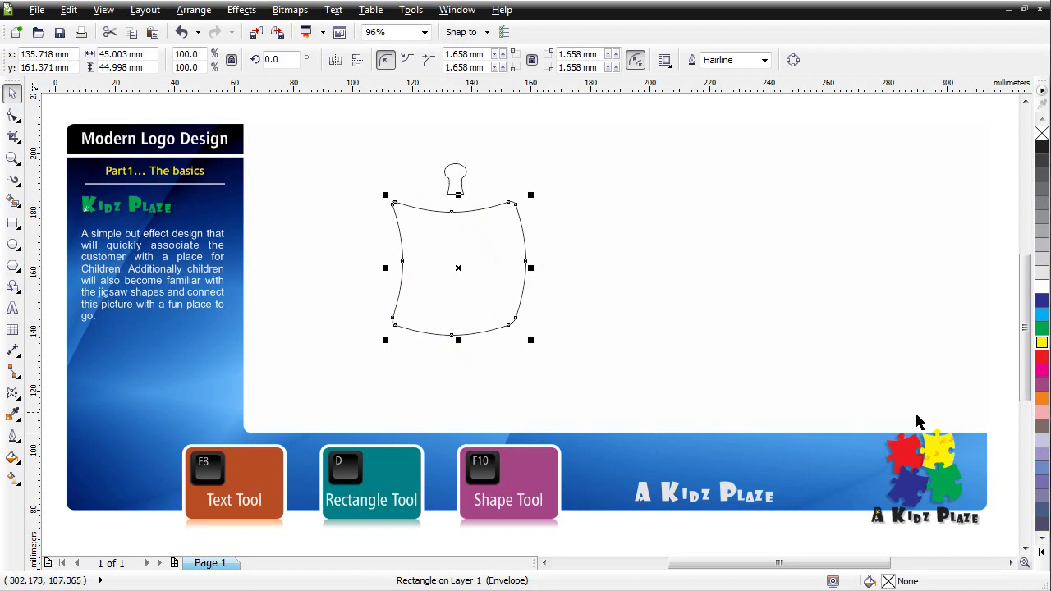
Move the keyhole knob onto the body's top edge and centre it horizontally.
click(677, 255)
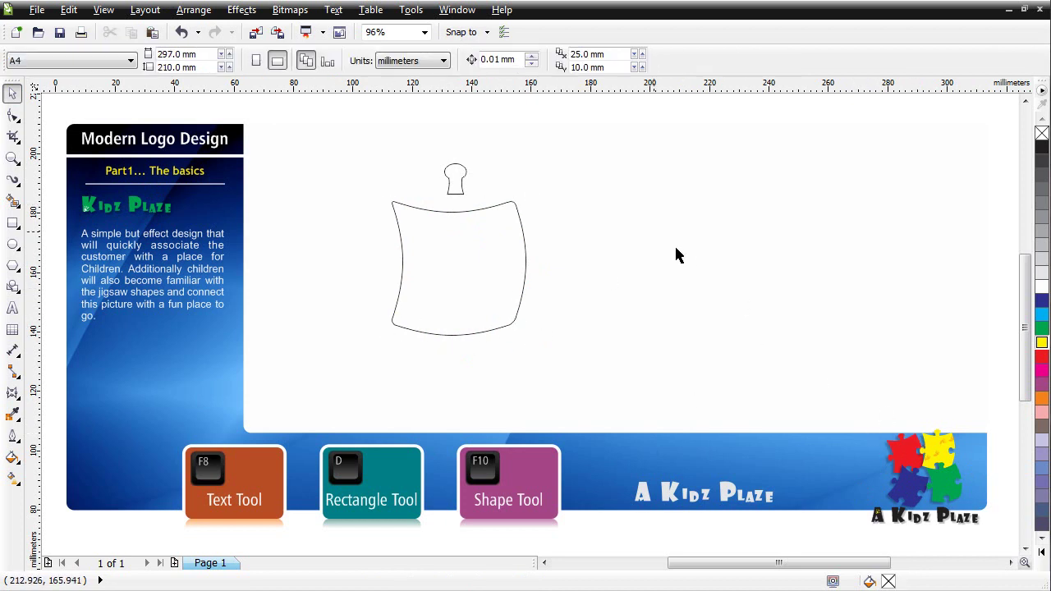
click(458, 193)
mouse_move(458, 193)
mouse_down()
mouse_move(455, 178)
mouse_move(455, 203)
mouse_up()
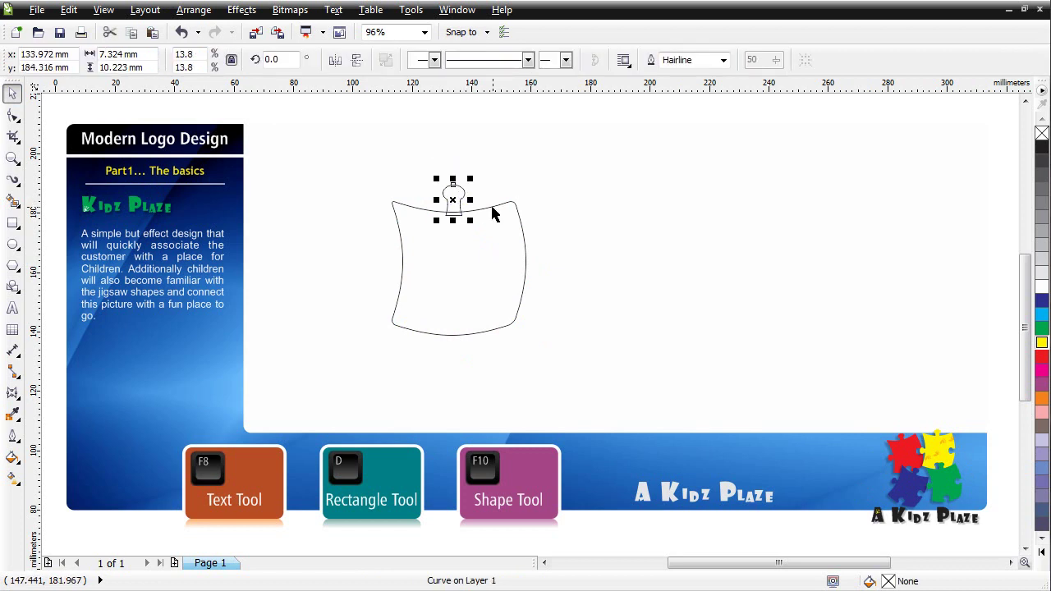
shift+click(492, 208)
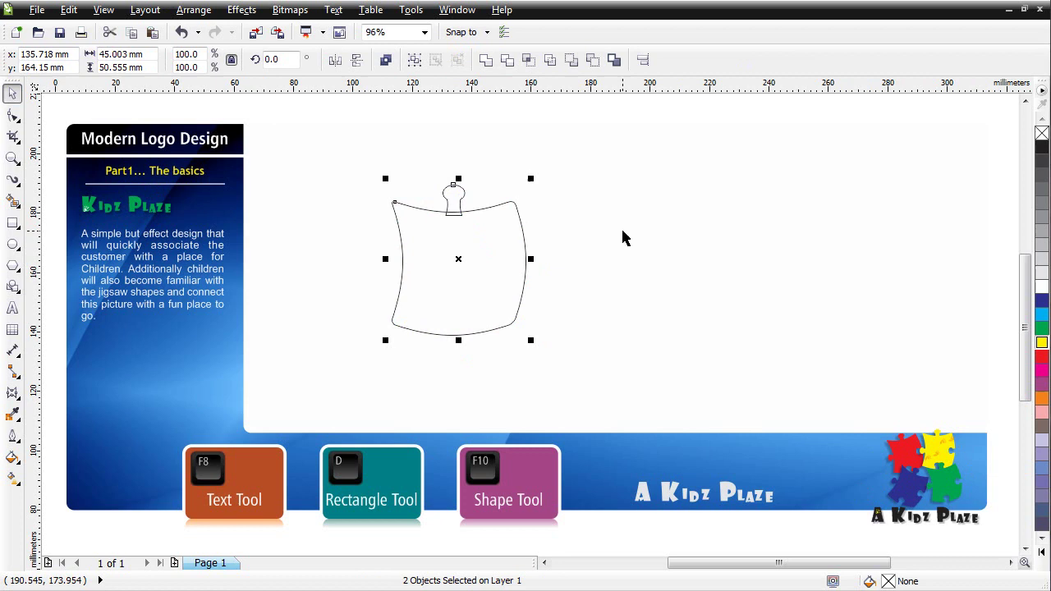
key(c)
click(473, 196)
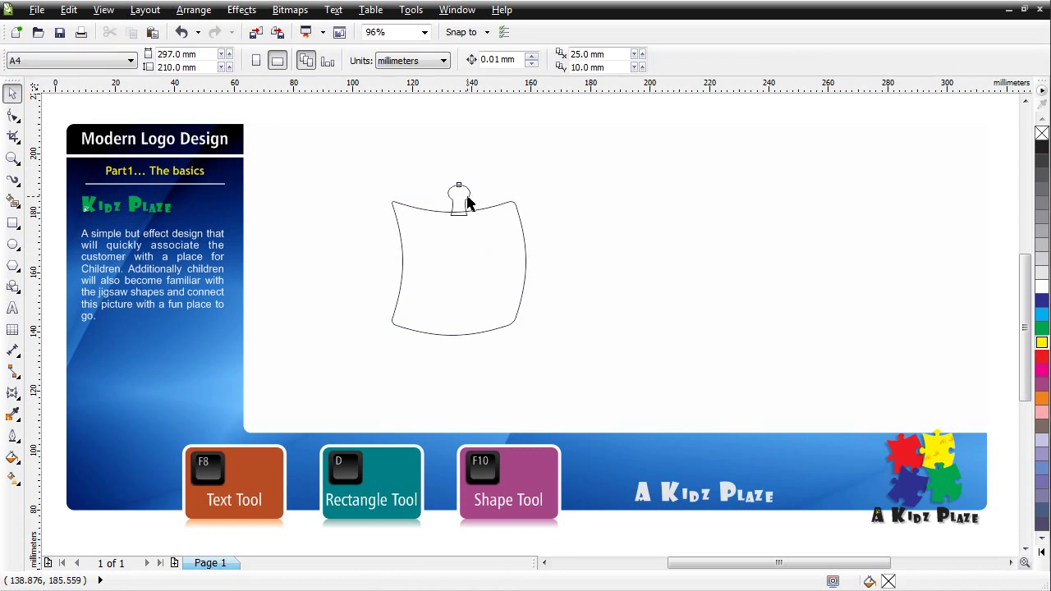
Copy the knob down onto the bottom edge and zoom in on the piece.
click(466, 198)
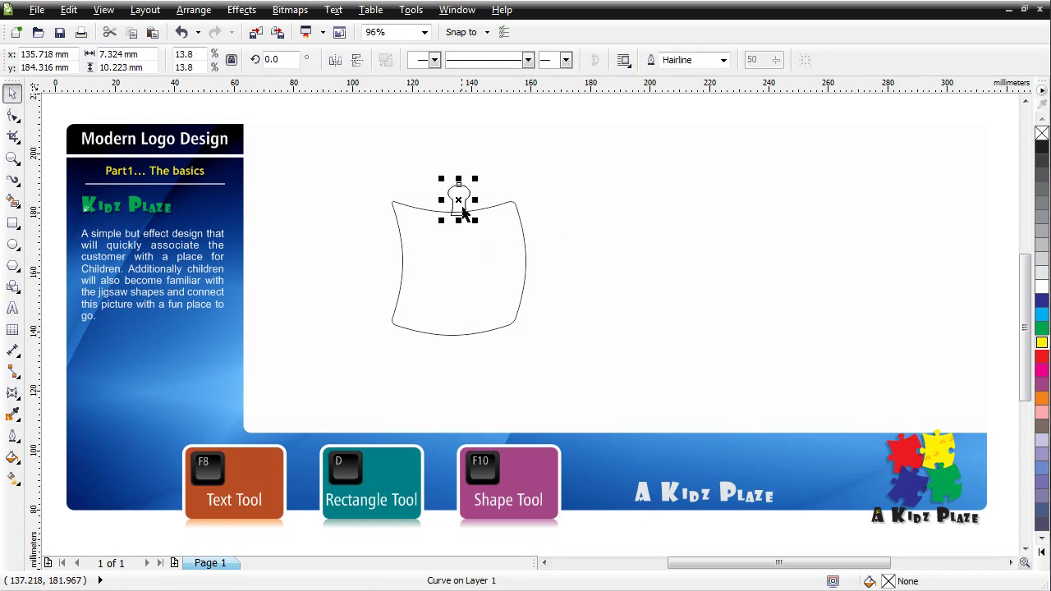
drag(459, 200, 458, 321)
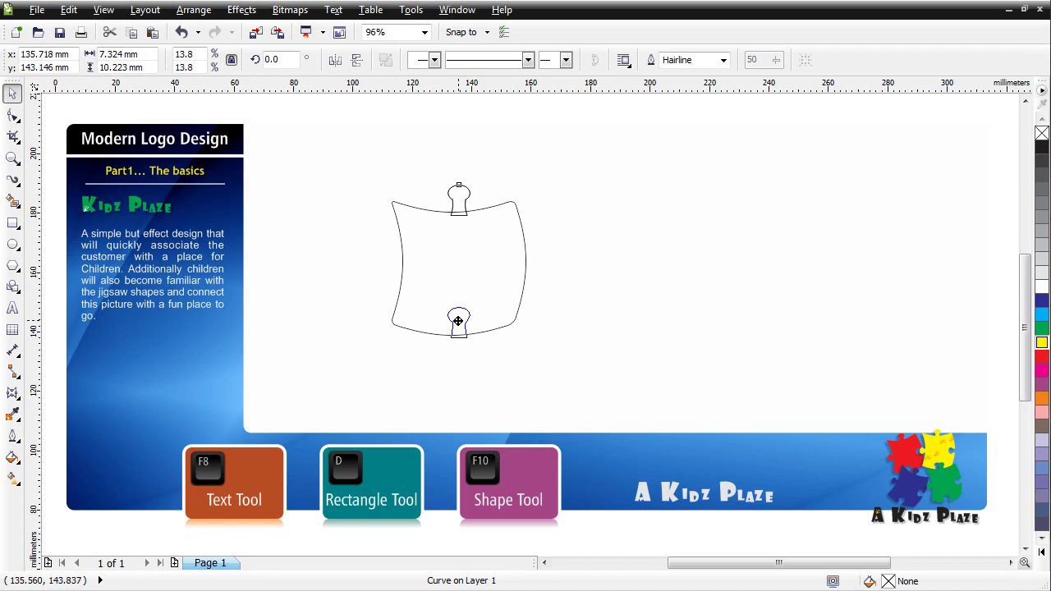
drag(457, 321, 458, 320)
click(12, 158)
drag(345, 161, 630, 355)
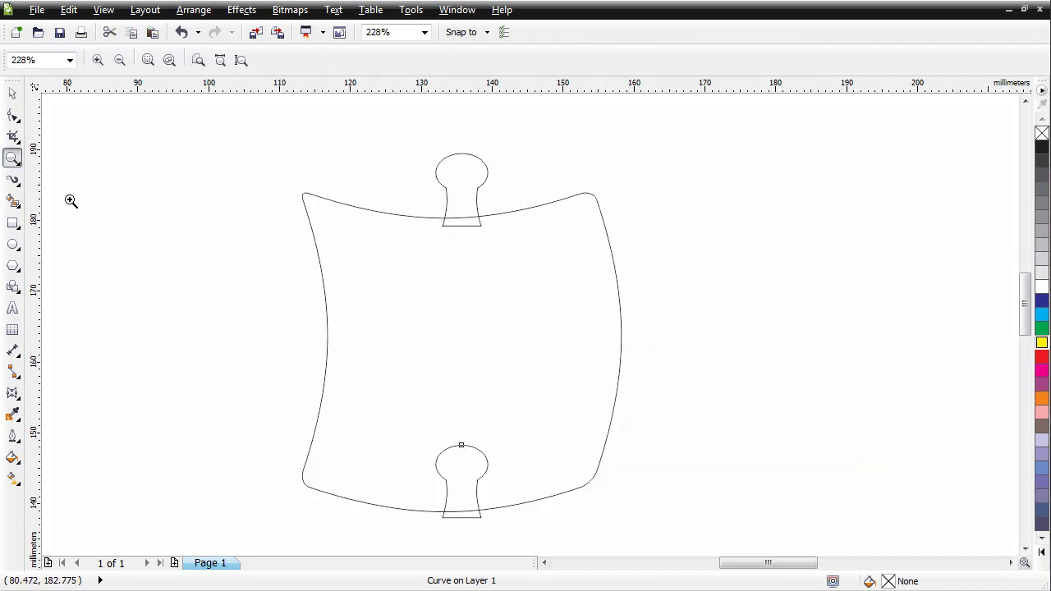
click(12, 92)
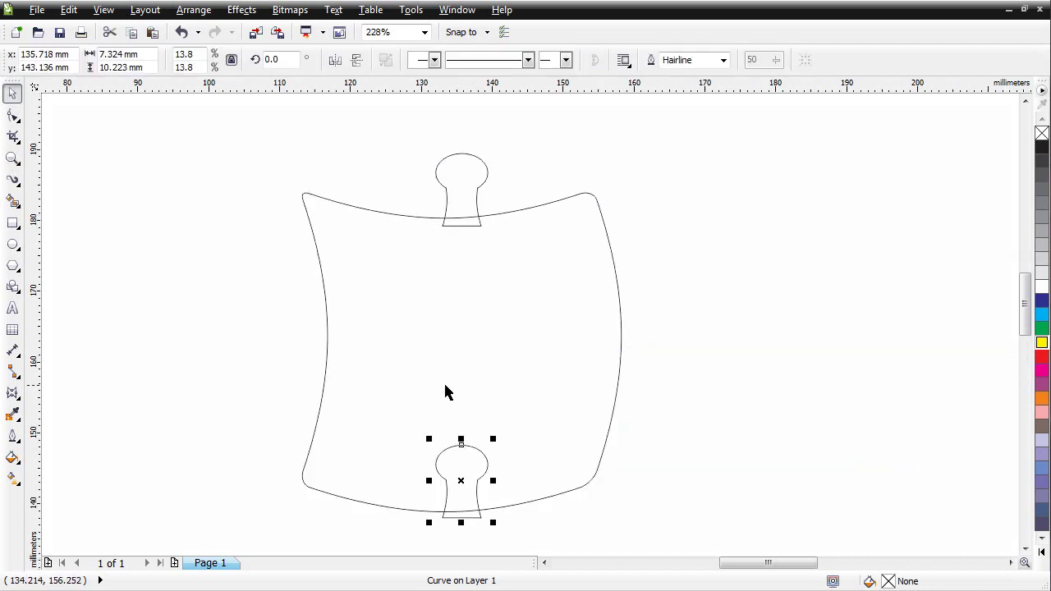
Copy the top knob, rotate it 90°, and place it on the left edge.
click(419, 142)
click(487, 174)
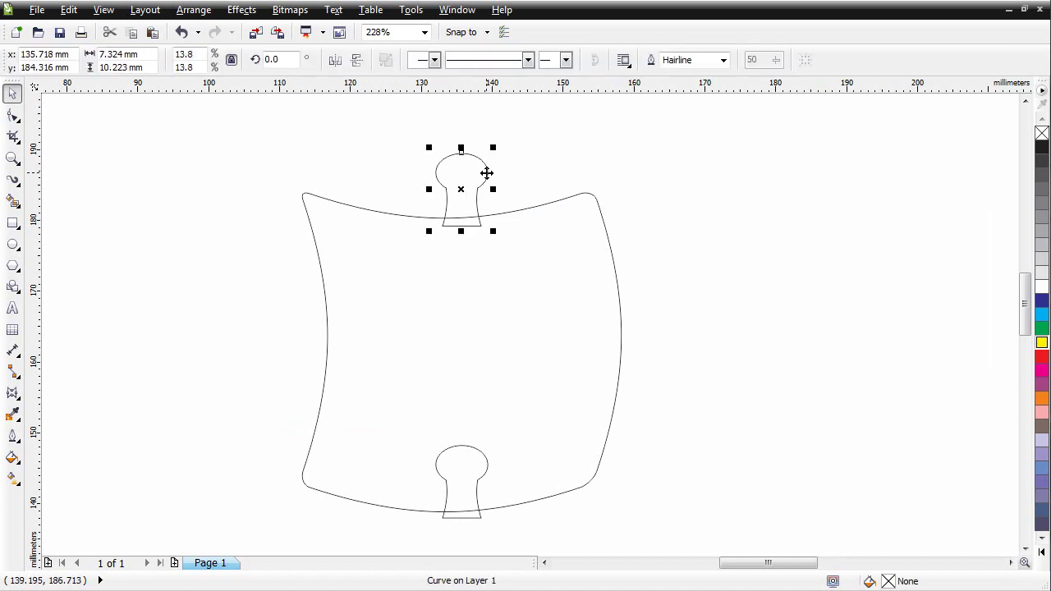
drag(460, 189, 344, 352)
click(345, 355)
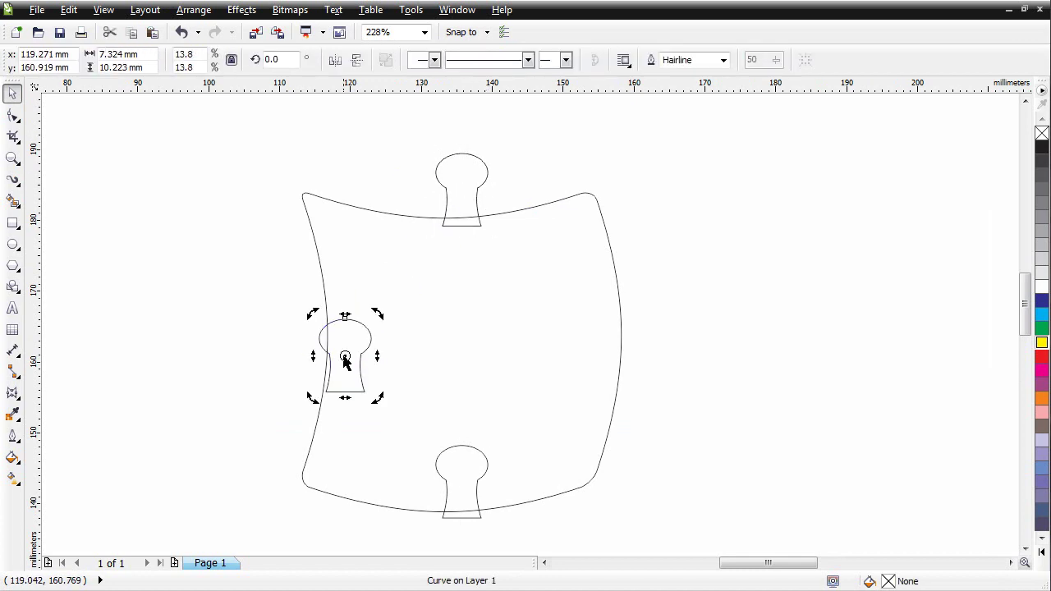
drag(378, 399, 415, 333)
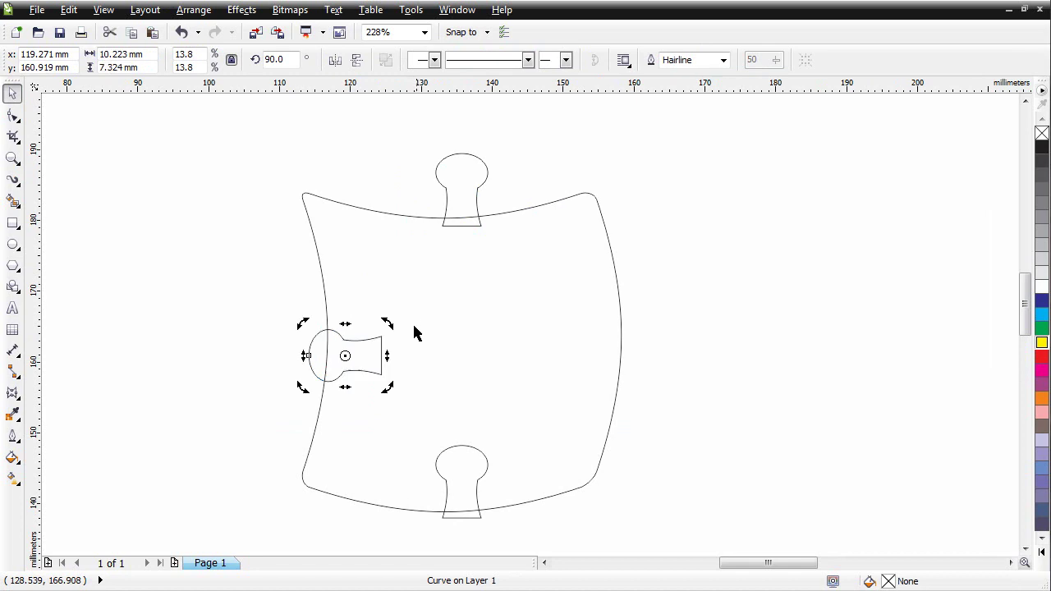
drag(368, 370, 325, 374)
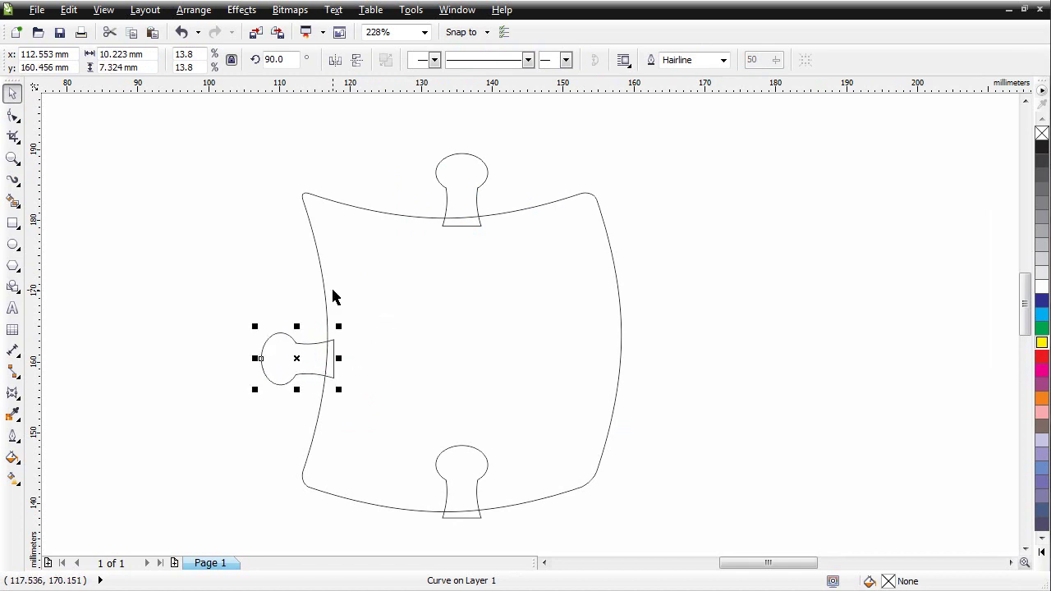
shift+click(326, 296)
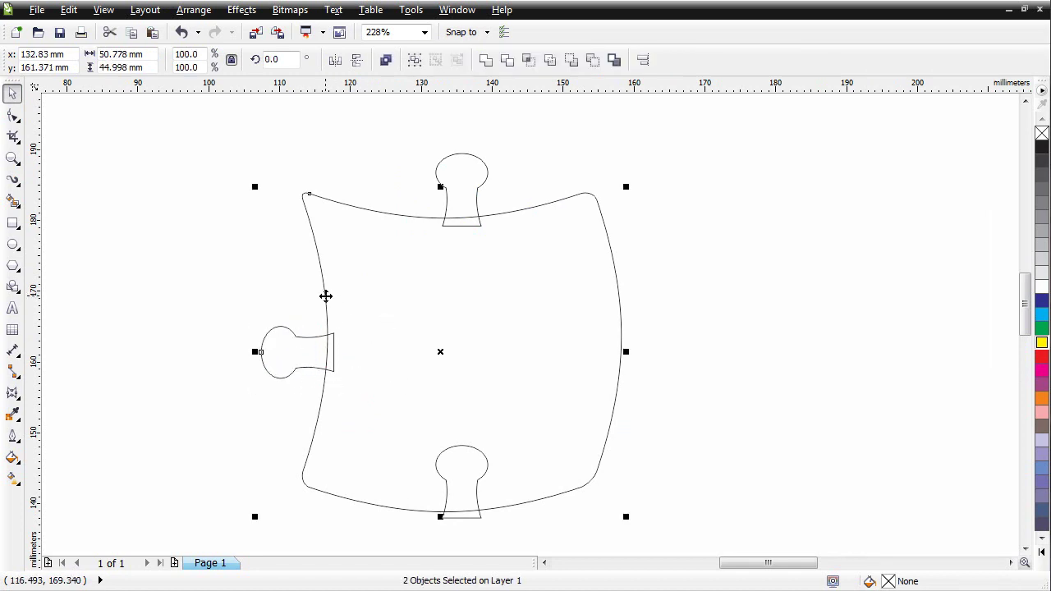
click(715, 377)
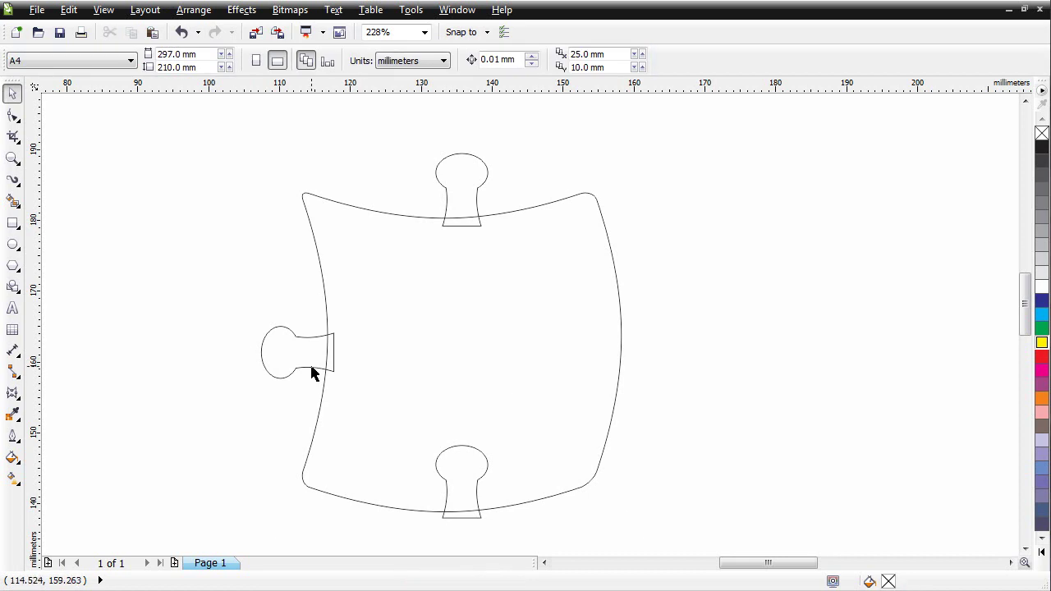
Copy the left knob onto the right edge and nudge it into place.
click(311, 367)
drag(301, 352, 589, 349)
click(720, 322)
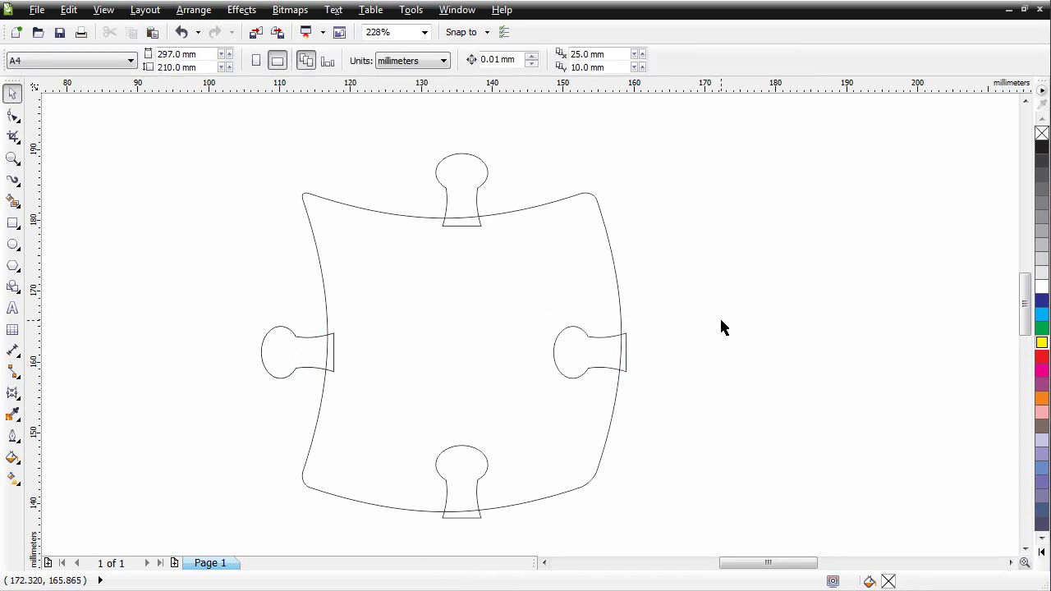
click(623, 348)
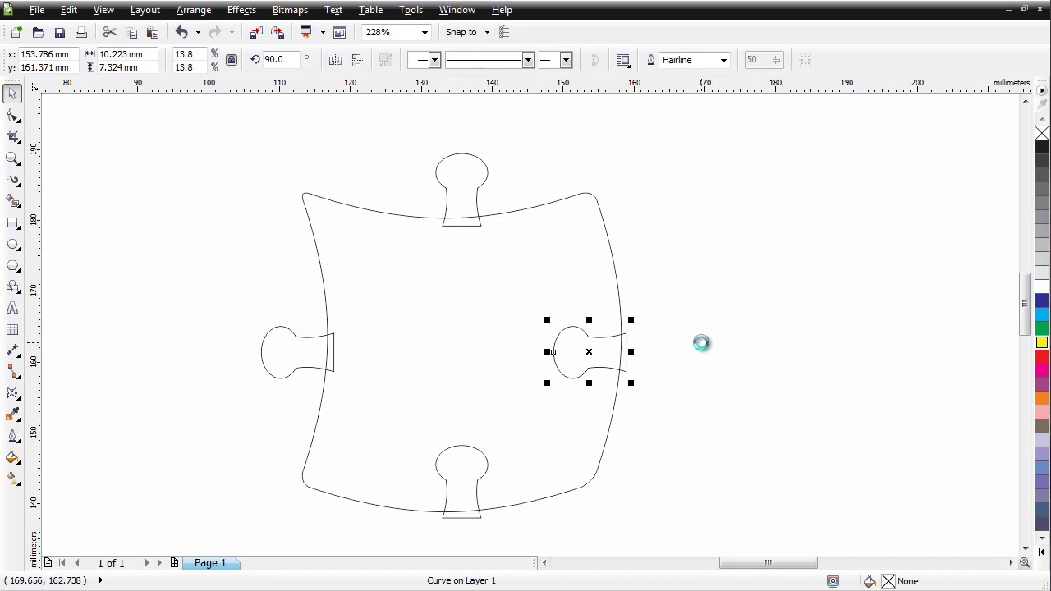
key(Right)
key(Right)
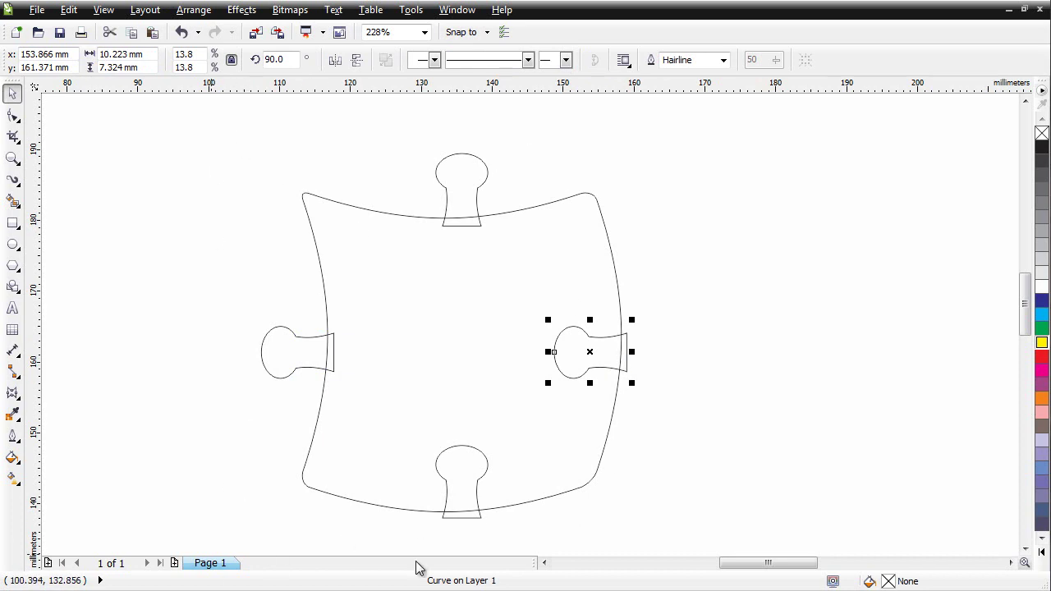
click(705, 472)
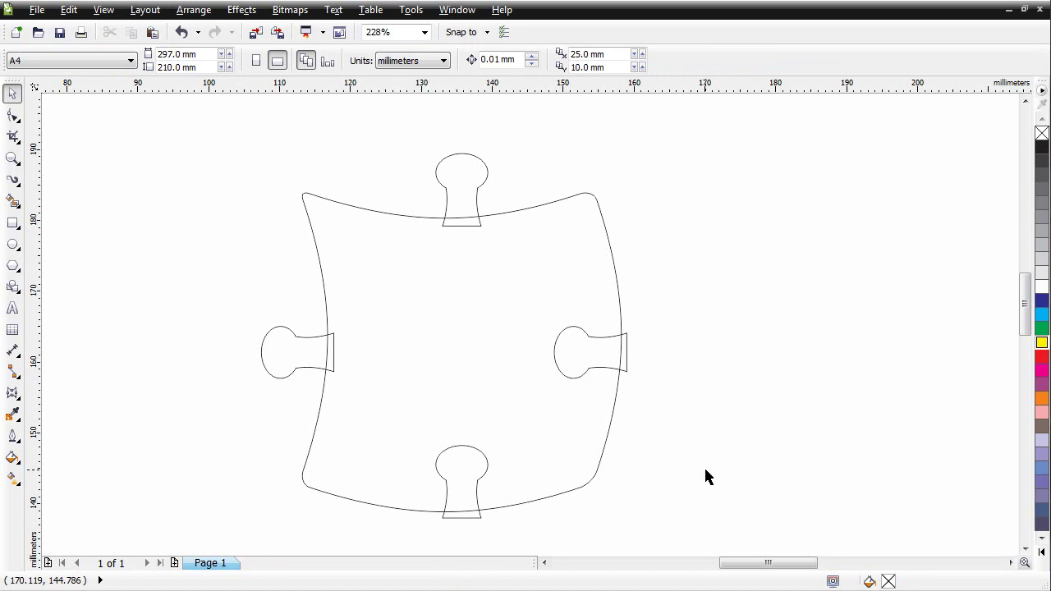
click(487, 174)
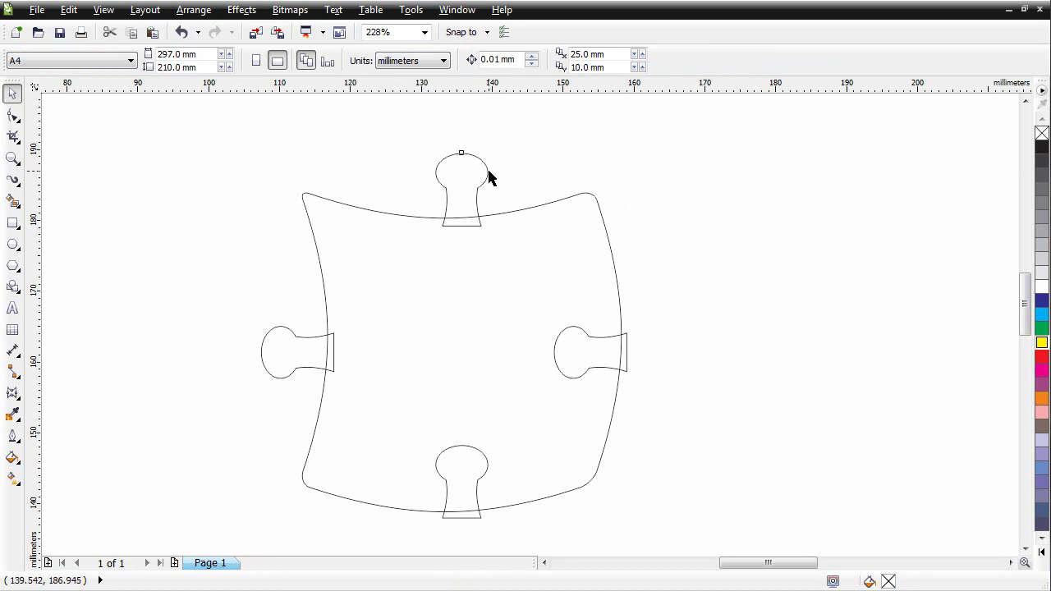
Weld the left and right knobs into the piece outline.
shift+click(298, 339)
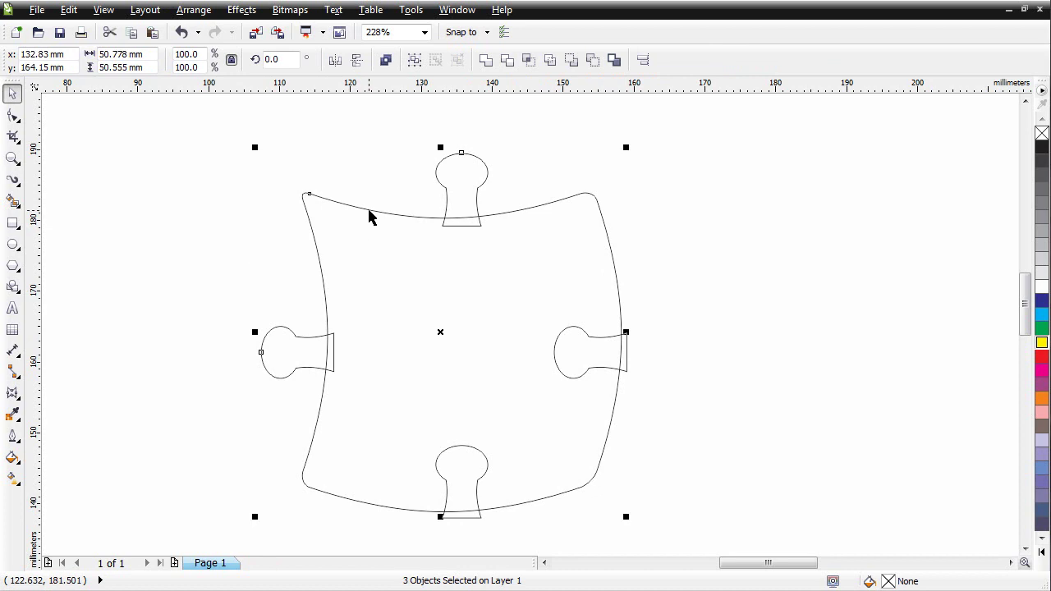
click(487, 61)
click(838, 311)
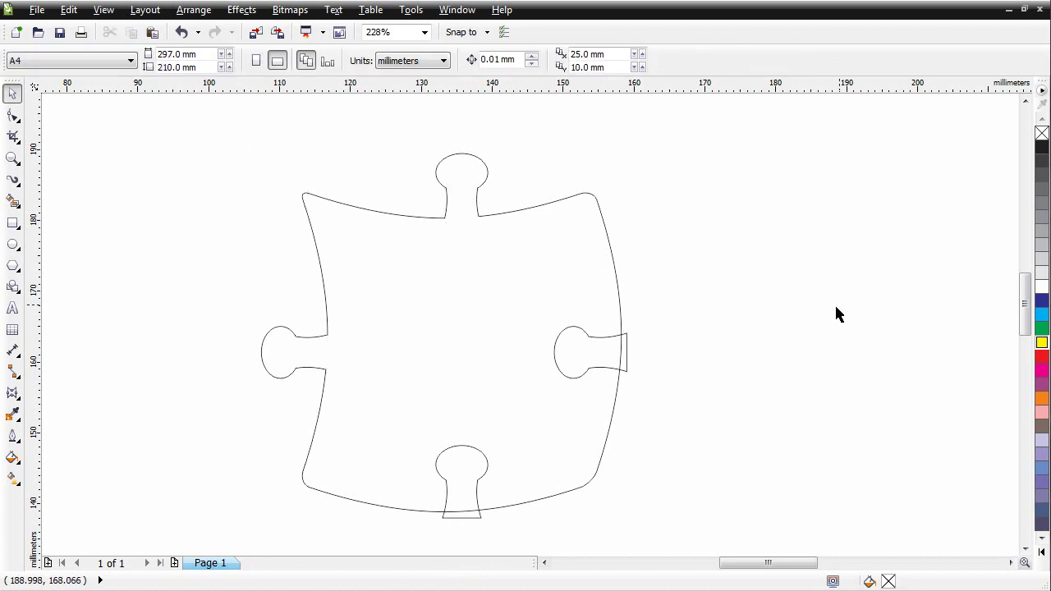
click(605, 372)
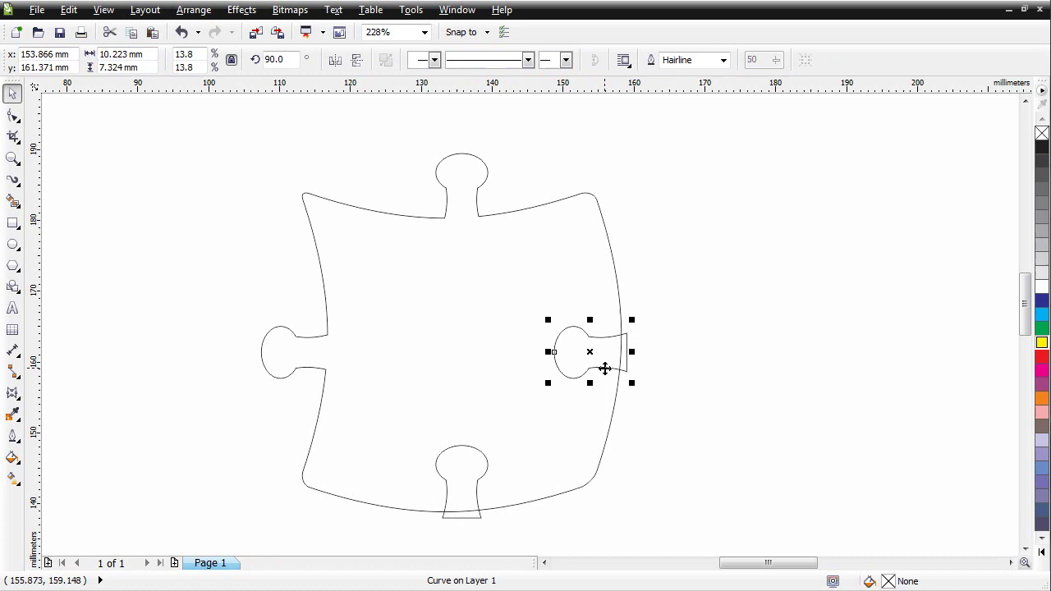
shift+click(614, 266)
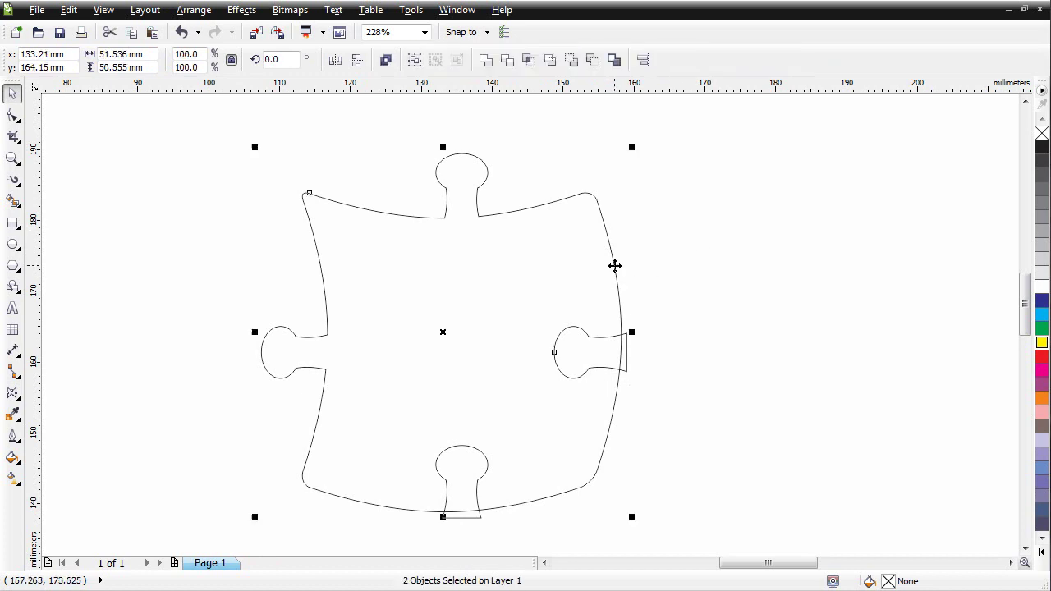
click(498, 60)
Weld the bottom knob into the outline to complete the single jigsaw-piece shape.
click(559, 521)
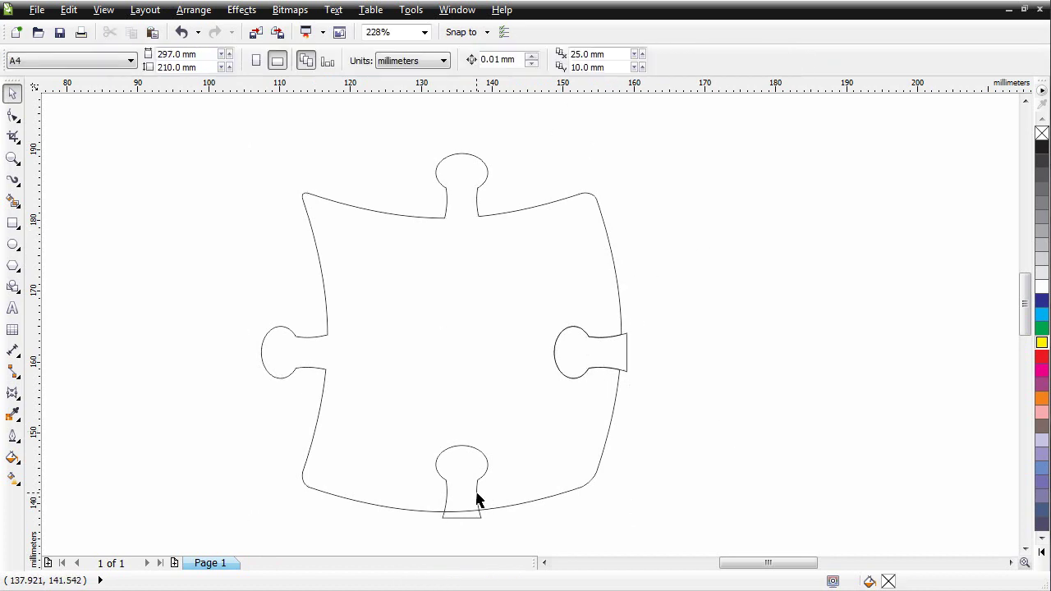
click(479, 498)
shift+click(548, 501)
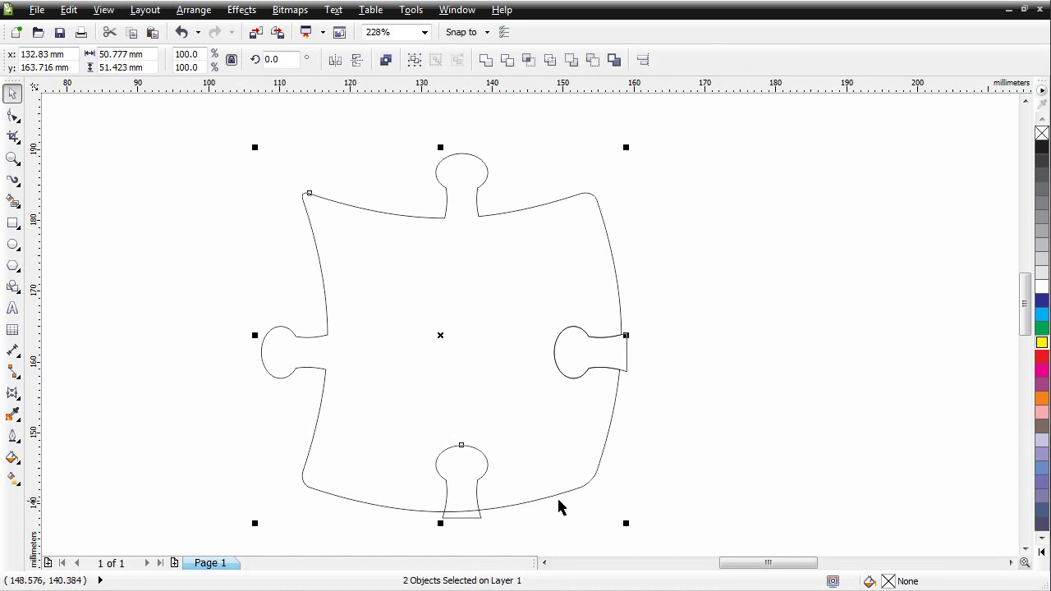
click(504, 63)
click(694, 332)
drag(694, 305, 365, 567)
click(728, 438)
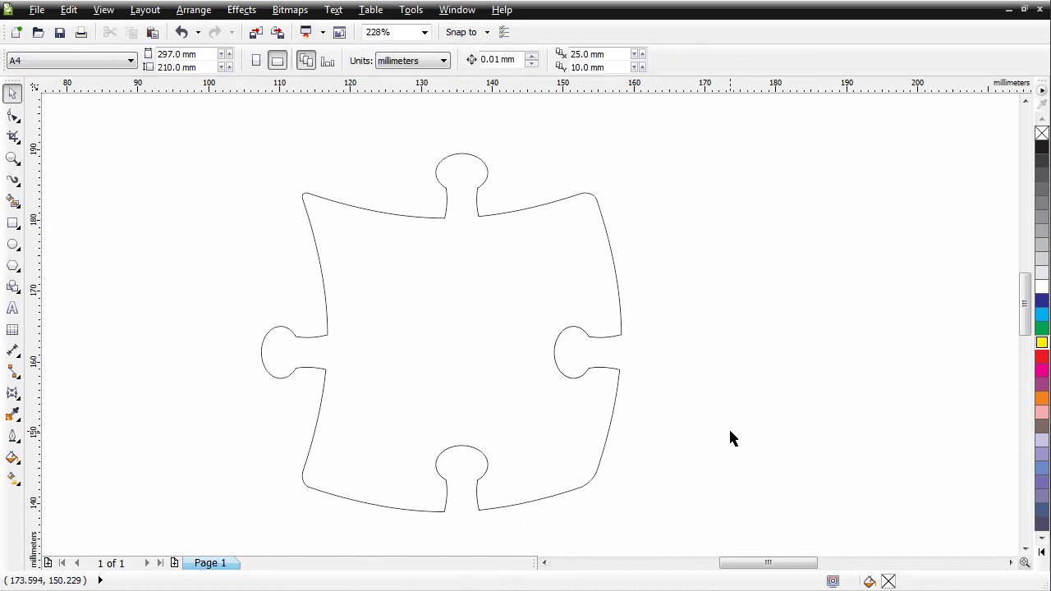
Scale the jigsaw piece to about 77% and reposition it on the page.
key(F4)
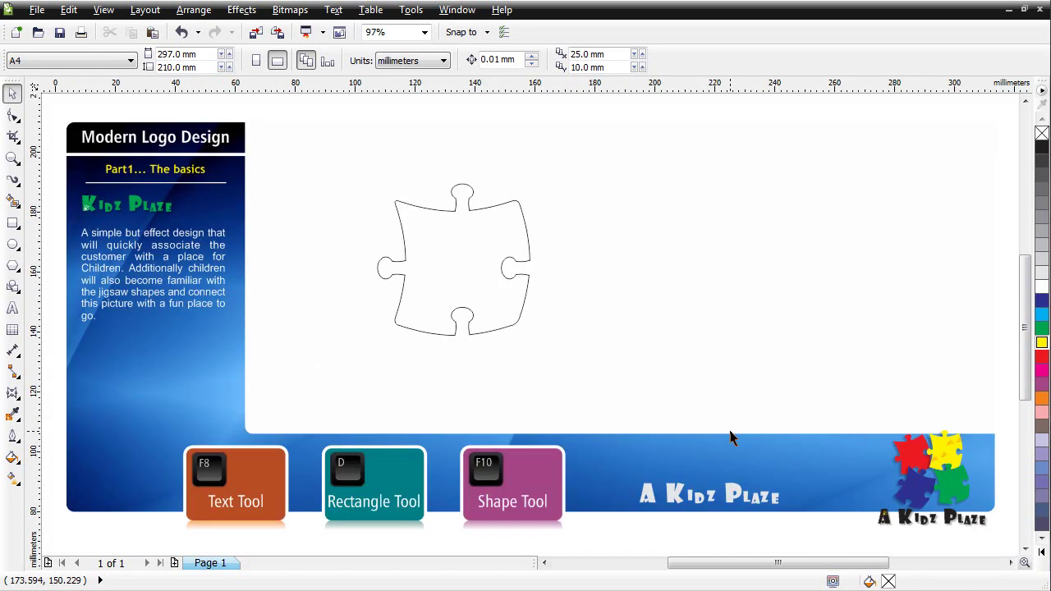
click(512, 329)
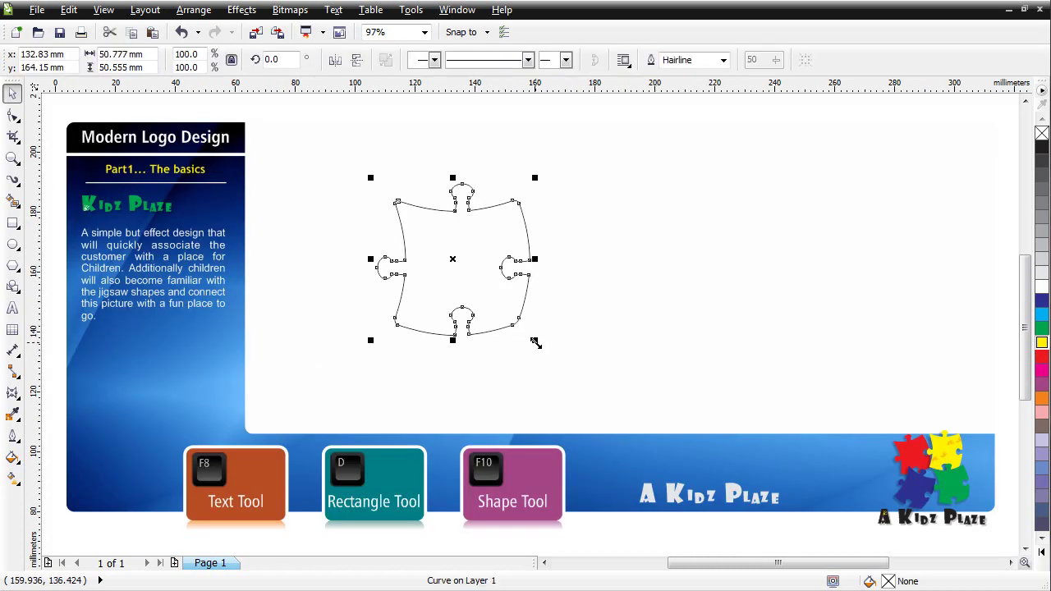
drag(535, 342, 451, 258)
drag(413, 222, 459, 229)
drag(528, 275, 534, 306)
drag(478, 244, 497, 225)
drag(551, 282, 564, 293)
click(645, 326)
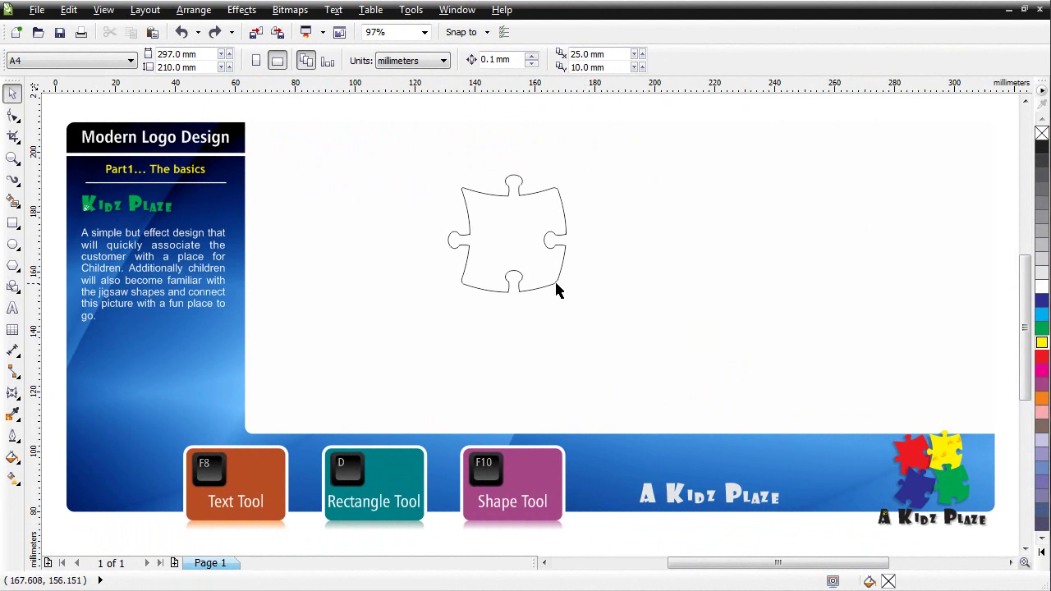
Shrink the piece to 66.1%, copy it to the right, then copy both below into a 2×2 grid.
click(556, 289)
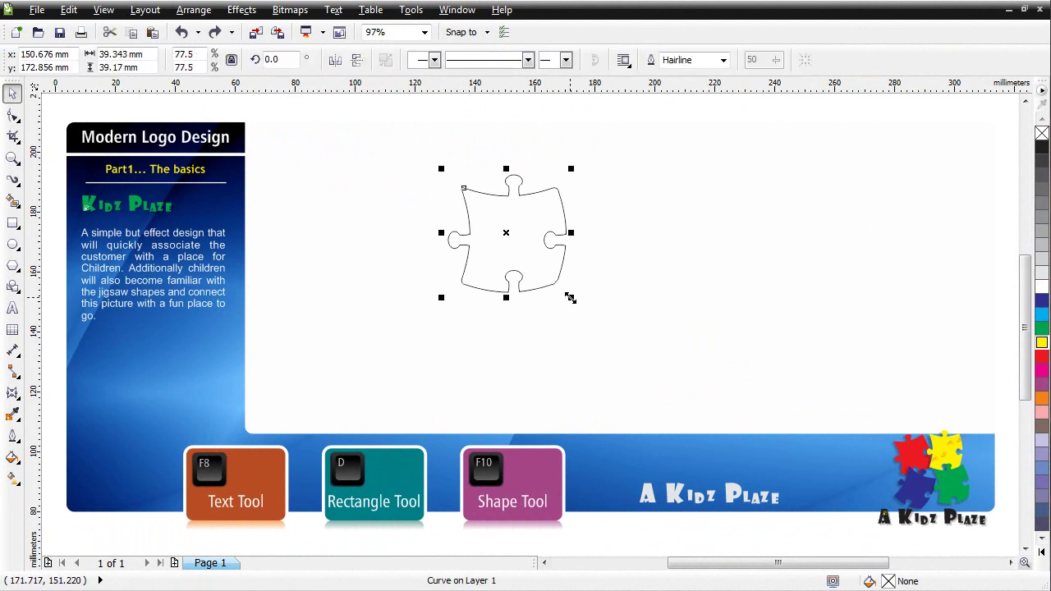
drag(571, 298, 551, 283)
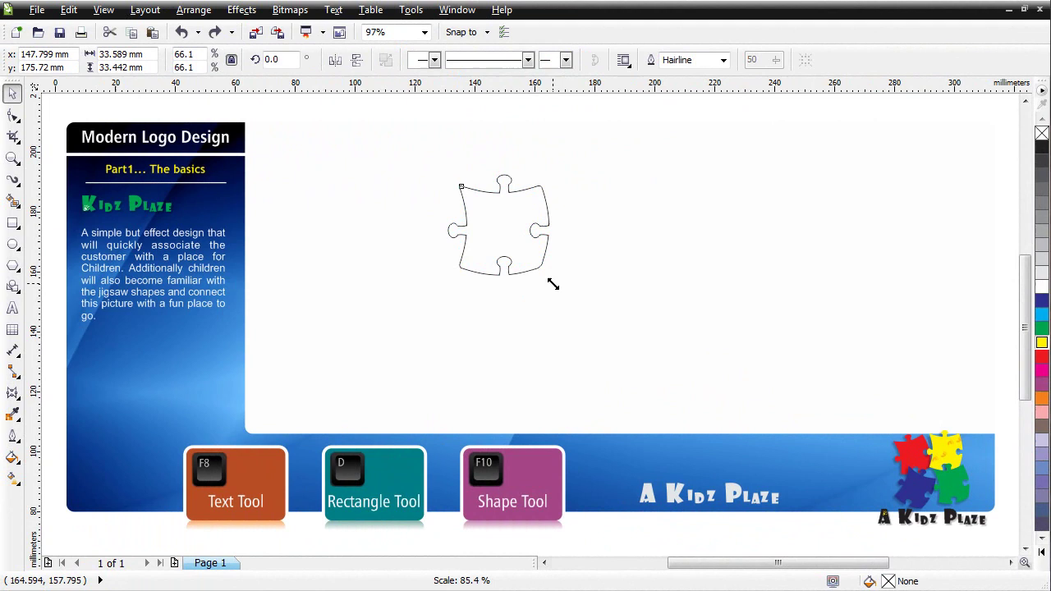
mouse_move(500, 227)
mouse_down()
mouse_move(486, 202)
mouse_move(570, 202)
mouse_up()
click(703, 204)
mouse_move(703, 134)
mouse_down()
mouse_move(531, 307)
mouse_move(407, 312)
mouse_up()
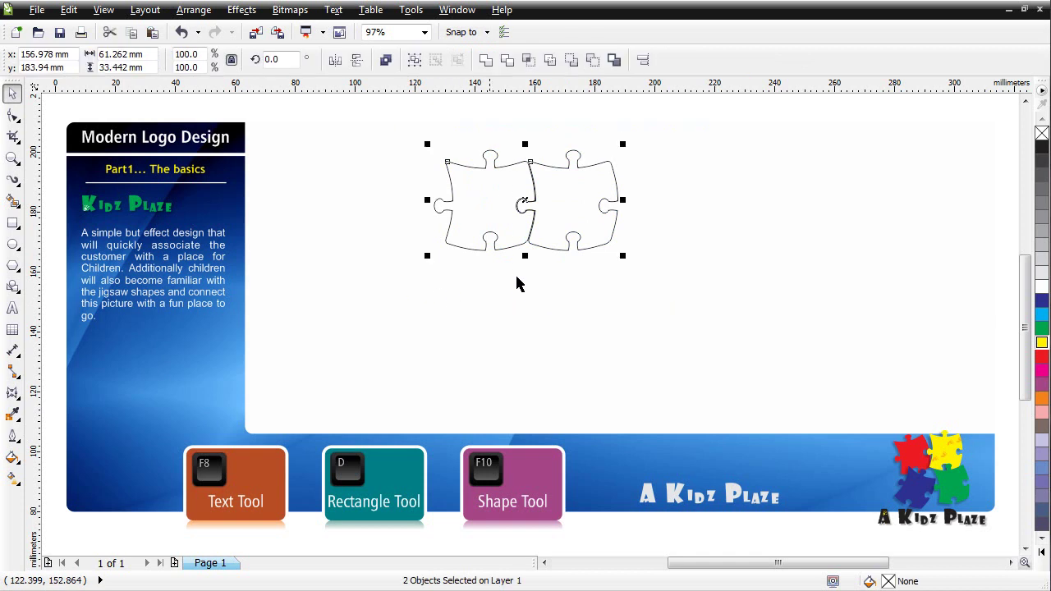
drag(525, 203, 526, 283)
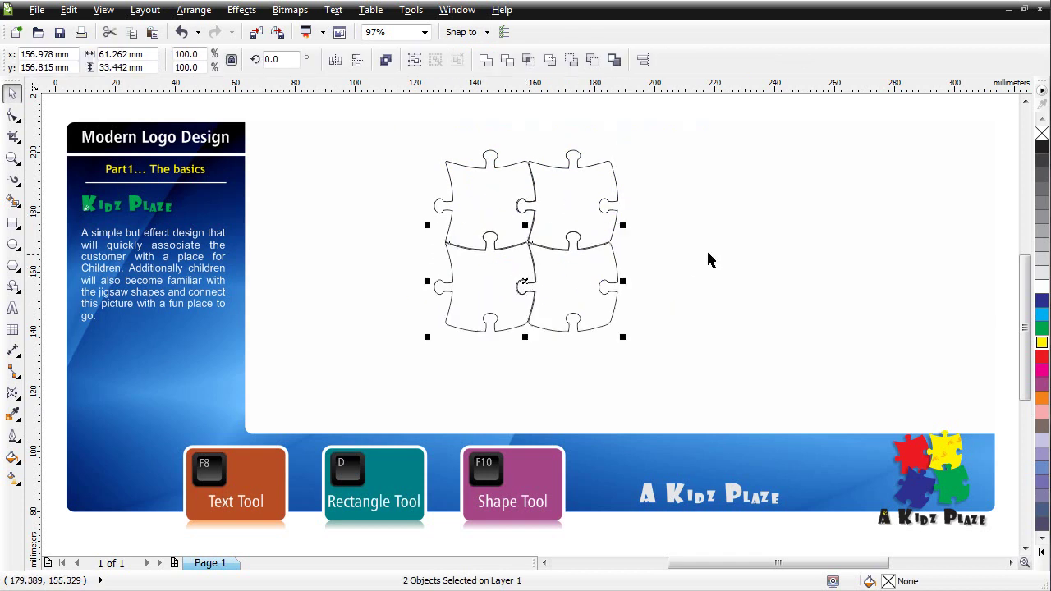
click(710, 260)
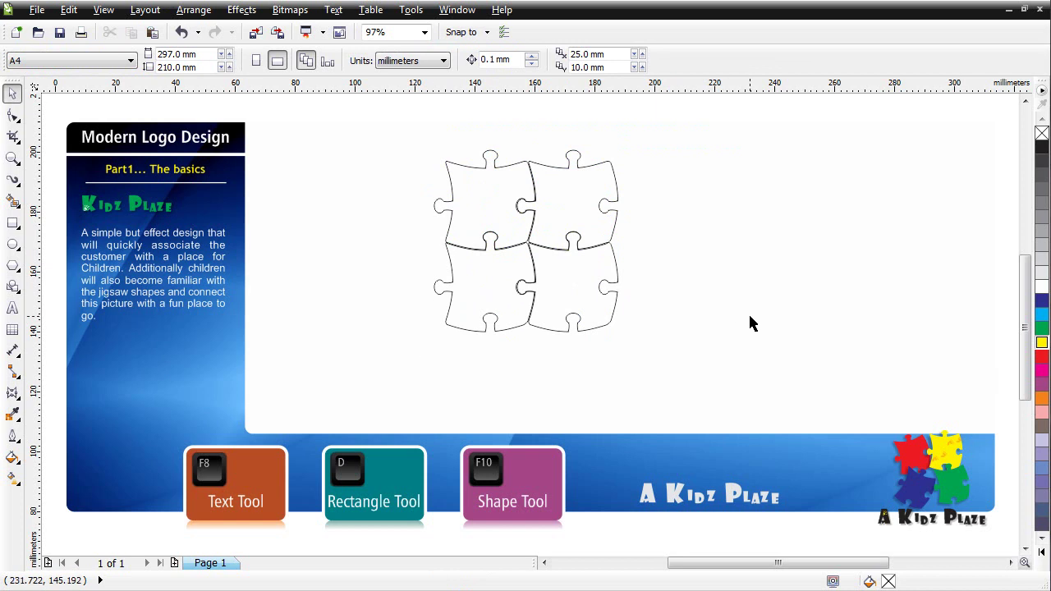
Fill the pieces red (top-left), yellow (top-right), dark blue (bottom-left) and green (bottom-right).
click(509, 164)
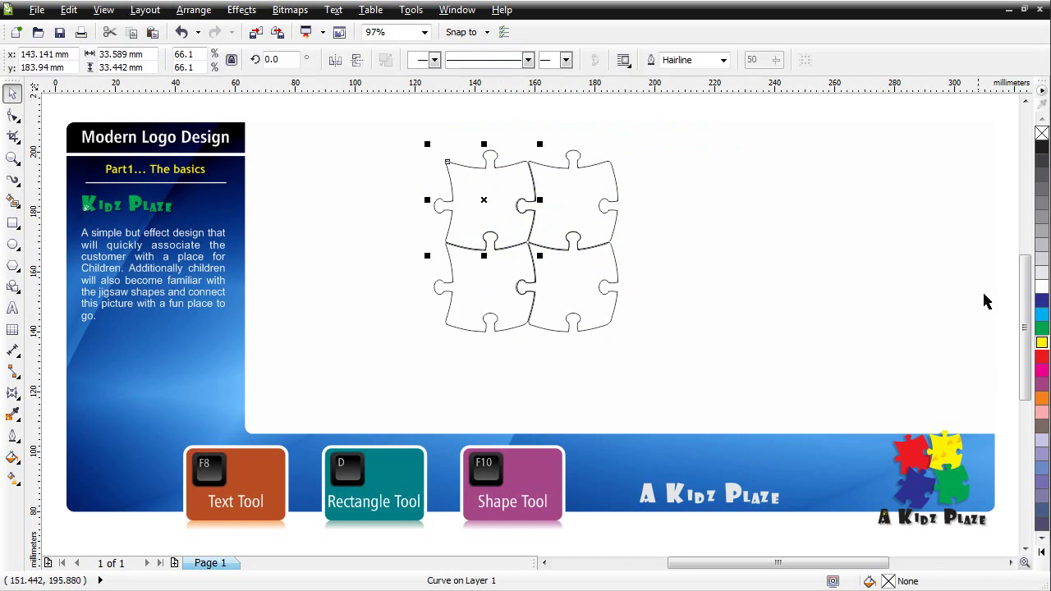
click(1041, 355)
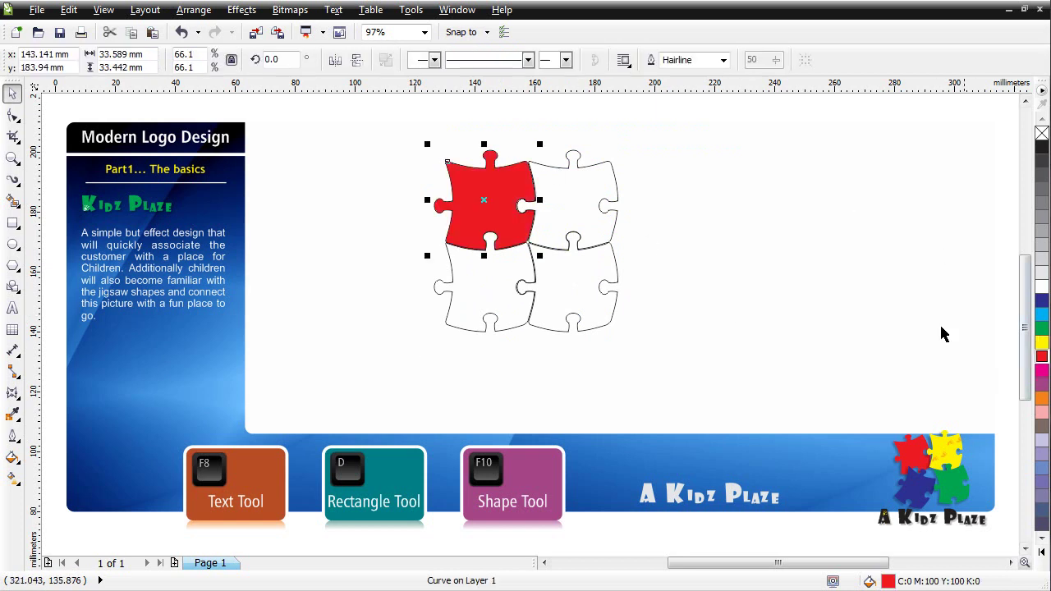
click(615, 176)
click(1040, 342)
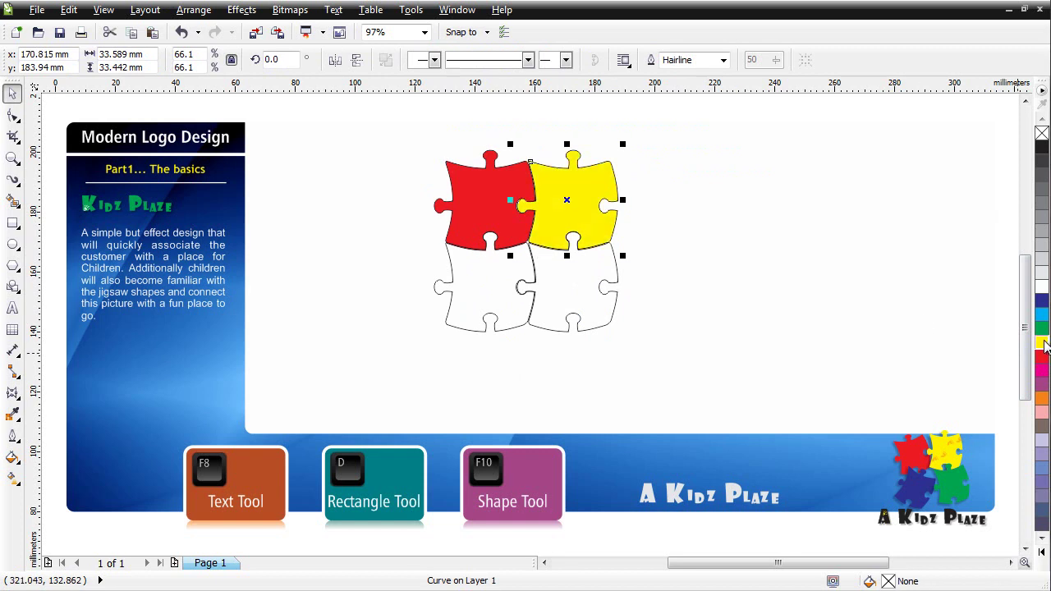
click(504, 330)
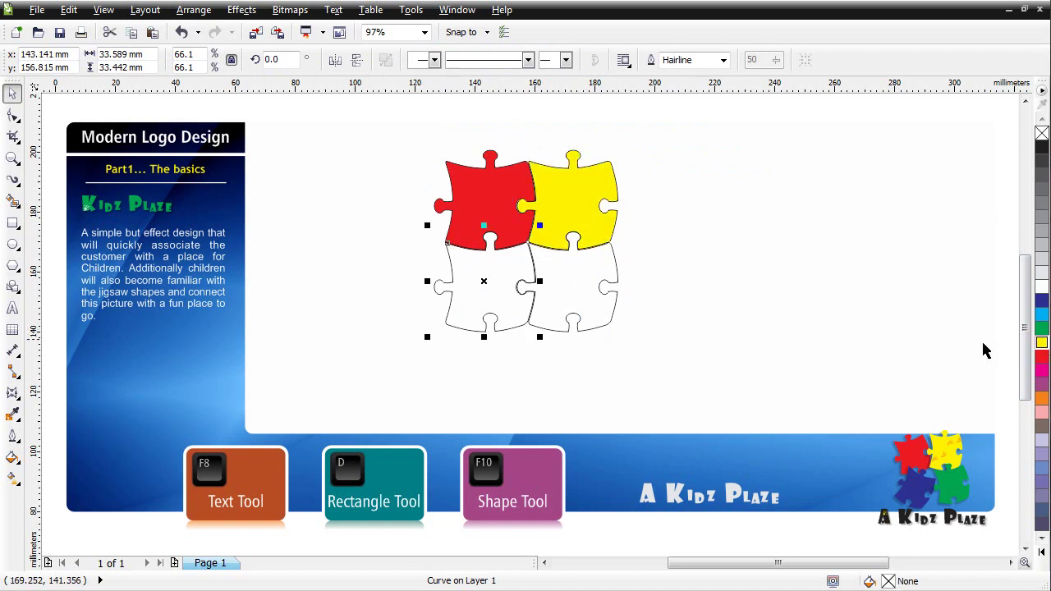
click(1041, 300)
click(601, 331)
click(604, 332)
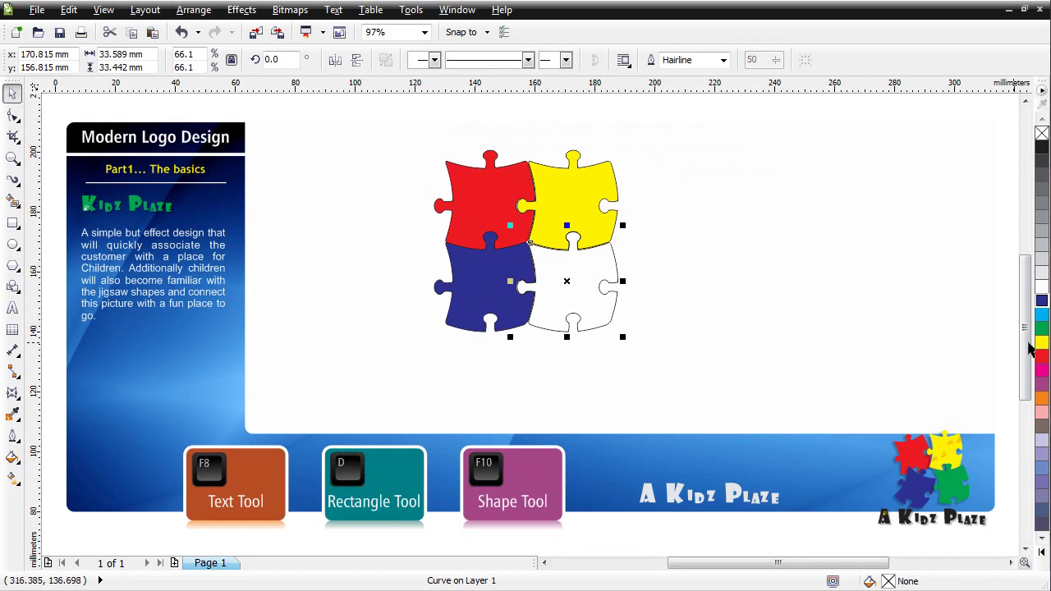
click(1041, 328)
click(800, 304)
Remove the black outlines from all four pieces.
drag(737, 133, 349, 365)
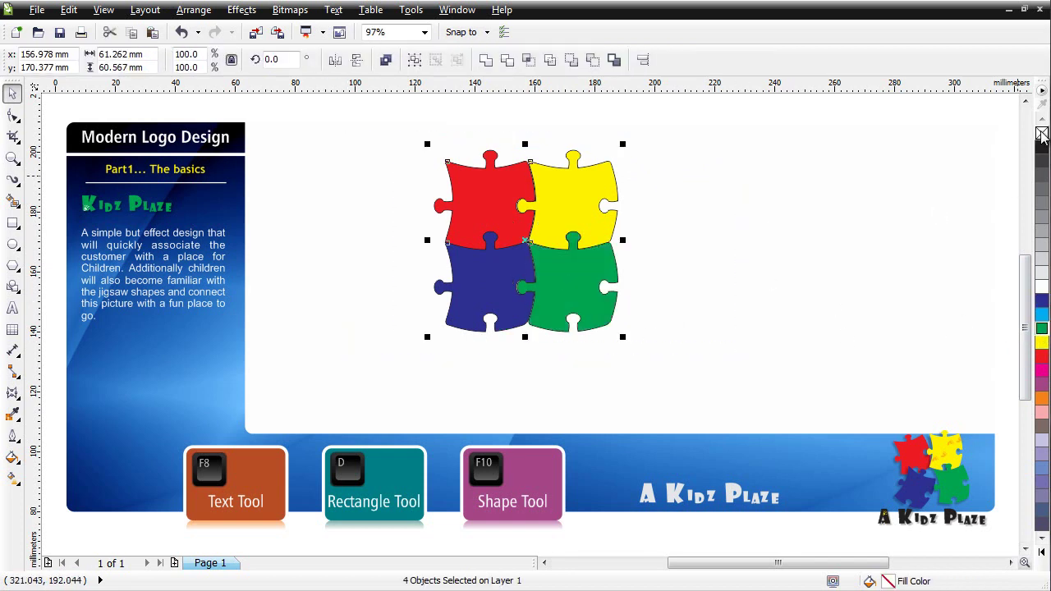
right_click(1041, 134)
click(748, 293)
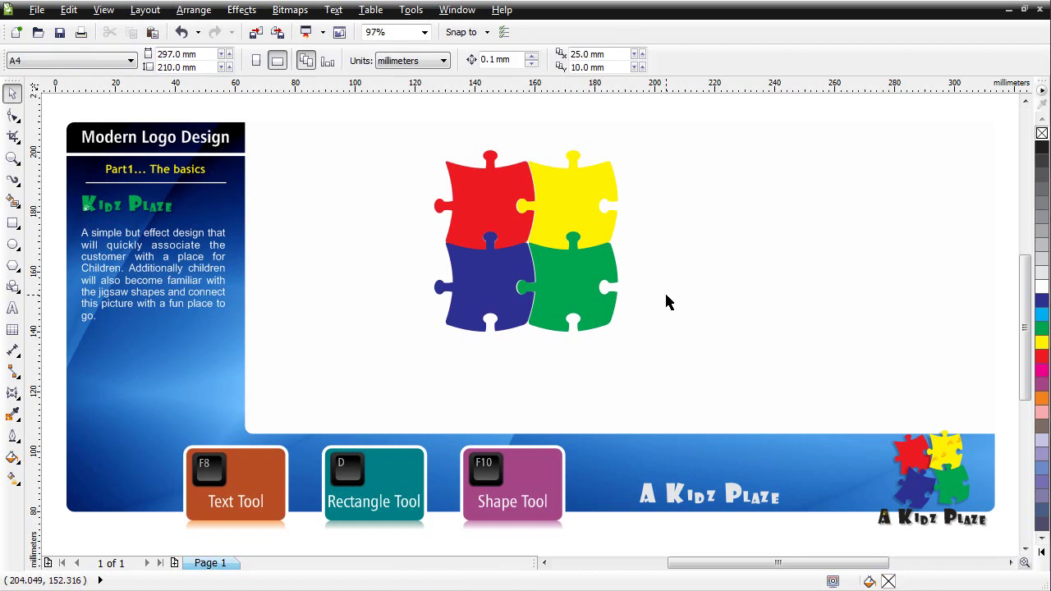
Tilt the red piece about 10.3° and nudge it slightly down.
click(484, 190)
click(484, 203)
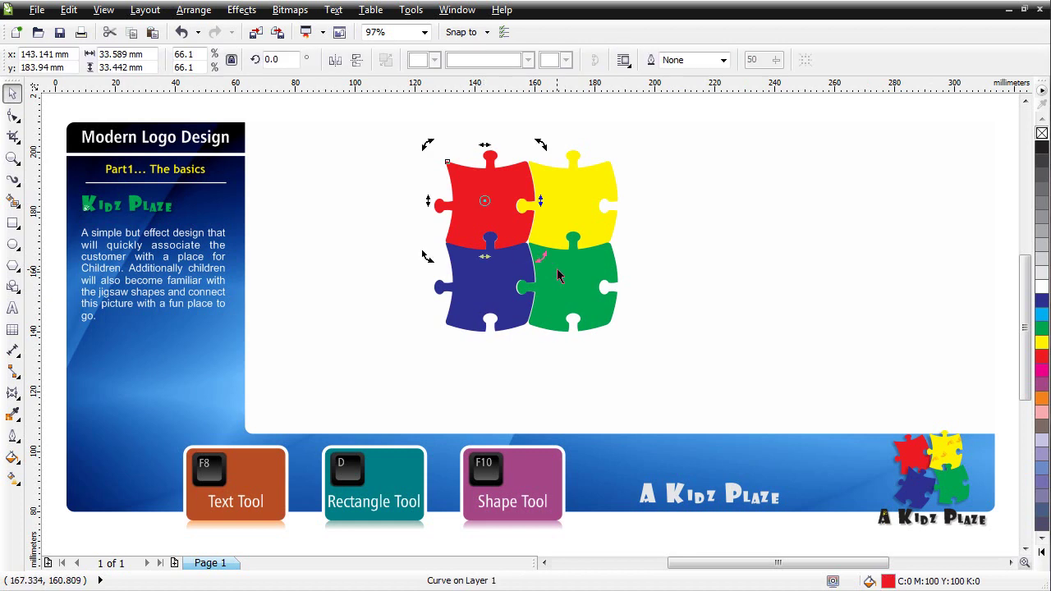
drag(539, 259, 536, 237)
click(482, 216)
drag(483, 218, 484, 223)
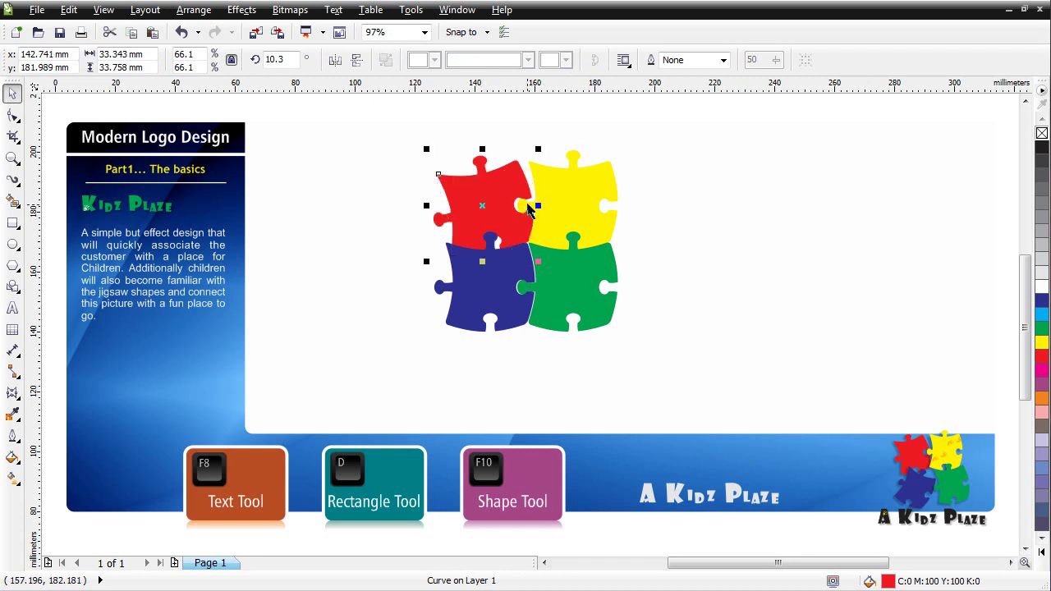
drag(495, 205, 495, 207)
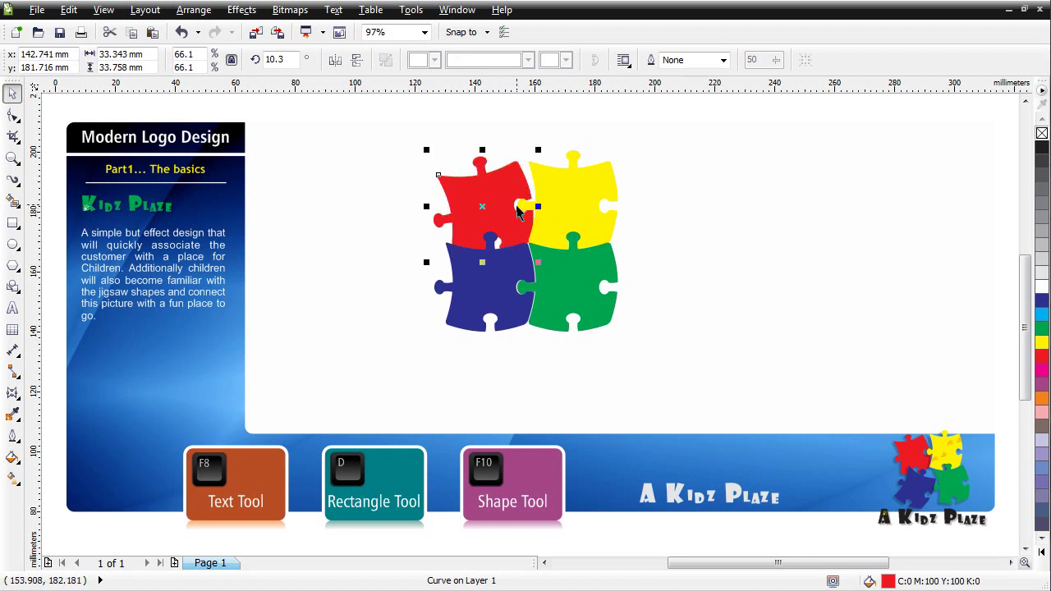
click(711, 228)
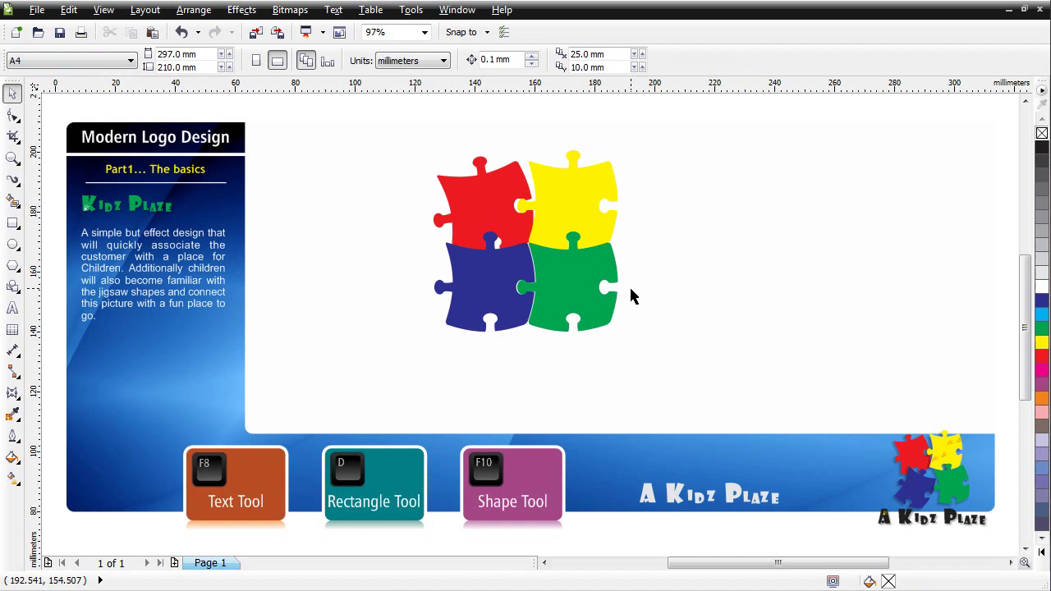
Tilt the green piece about 14 degrees.
click(592, 310)
click(588, 301)
drag(626, 340, 643, 328)
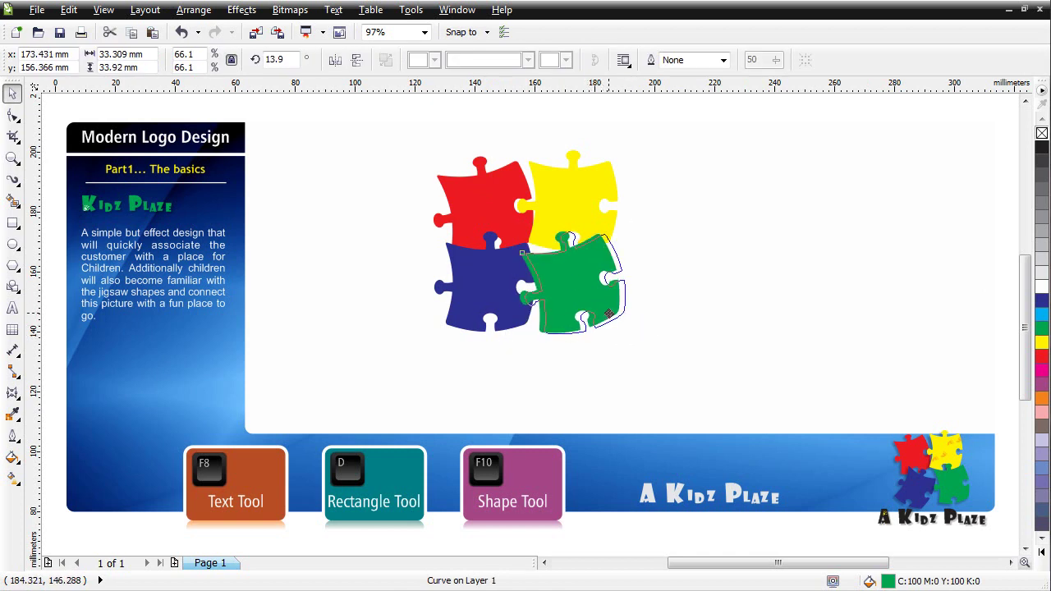
click(606, 315)
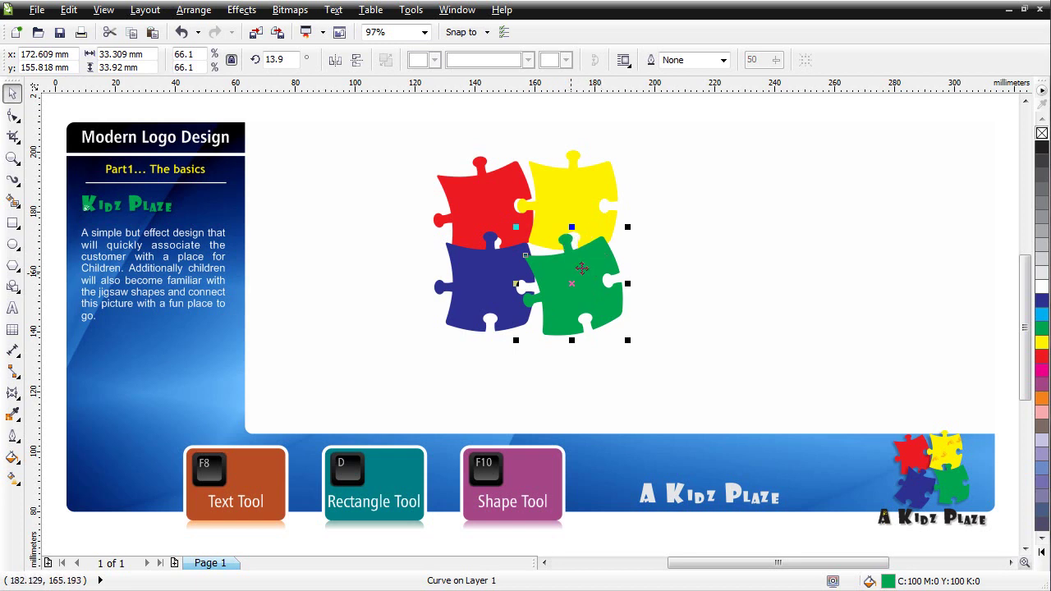
Tilt the blue piece to 337.5° and shift it slightly into place.
click(477, 310)
drag(478, 309, 482, 313)
click(486, 296)
drag(545, 240, 541, 273)
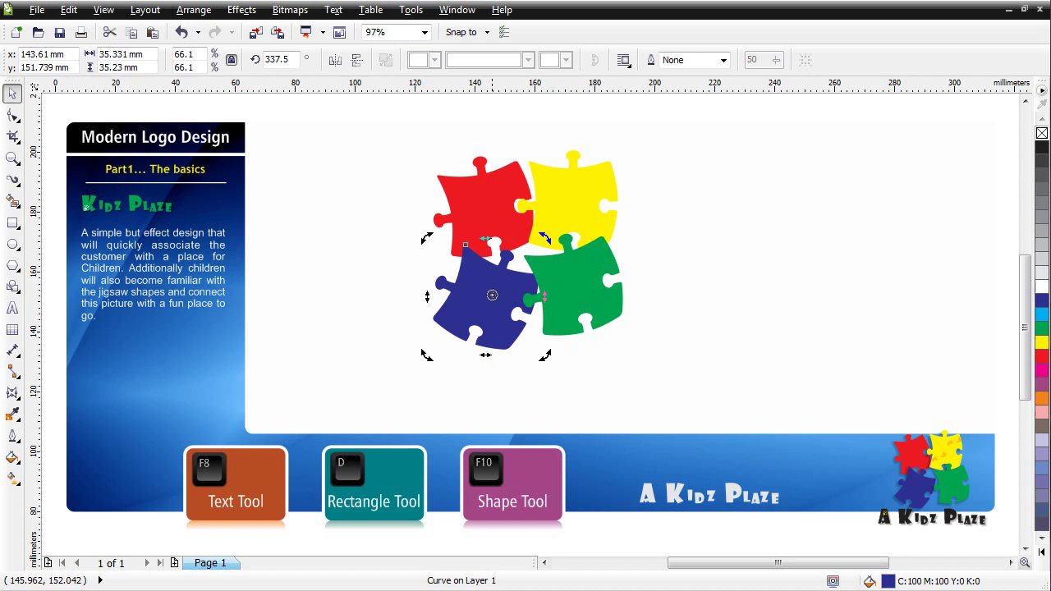
click(500, 322)
drag(505, 338, 507, 329)
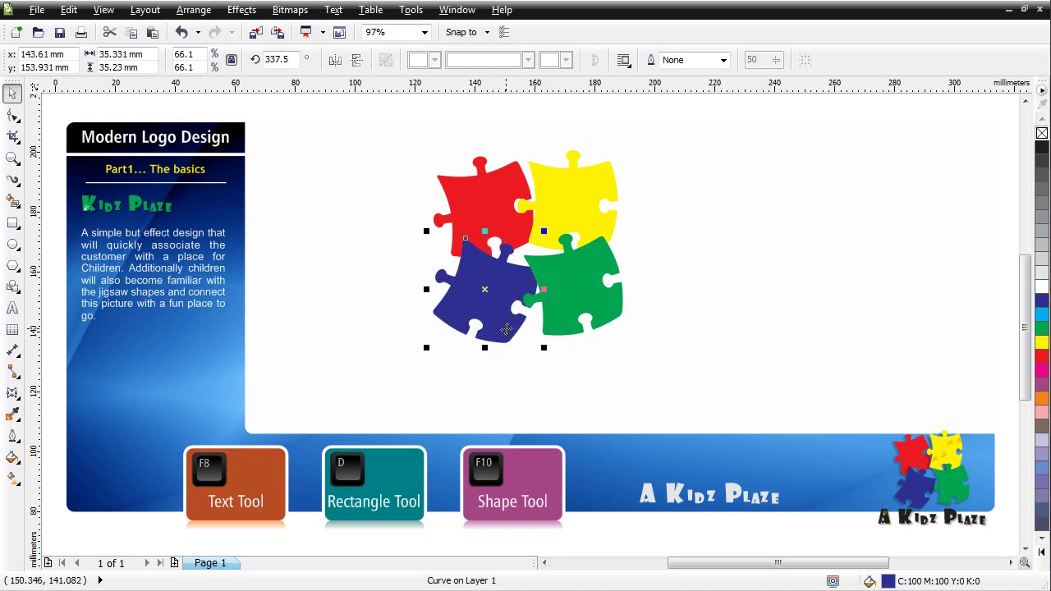
click(762, 215)
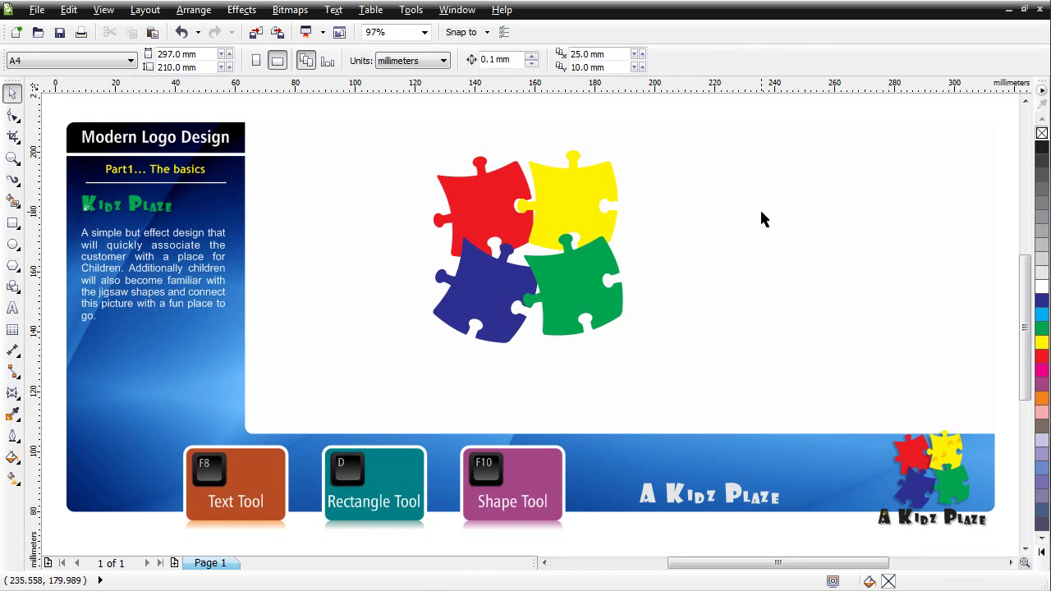
Check each piece's rotation, then select all four puzzle pieces.
click(487, 196)
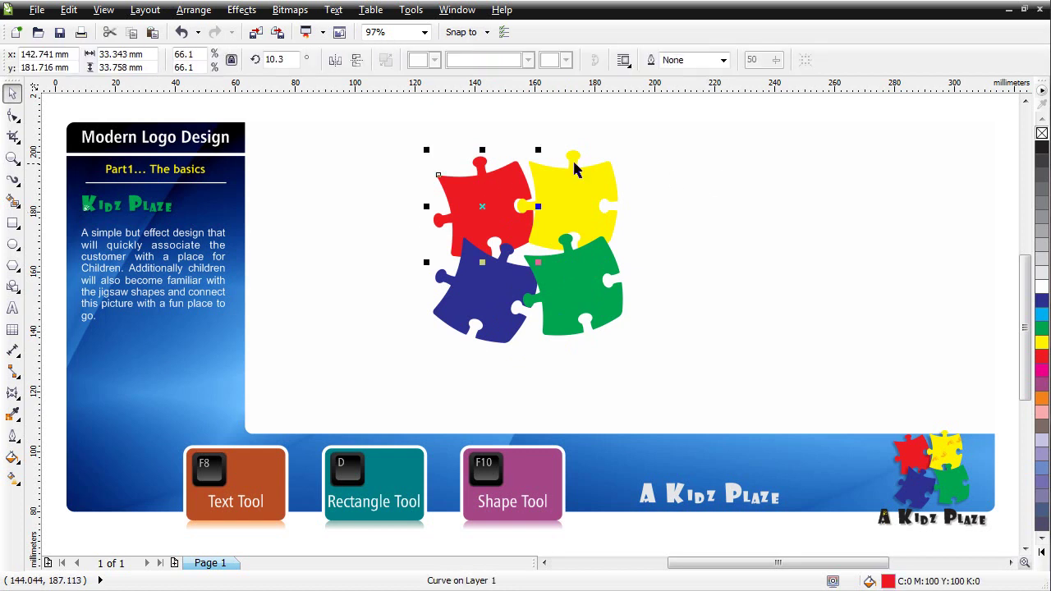
click(594, 195)
click(485, 287)
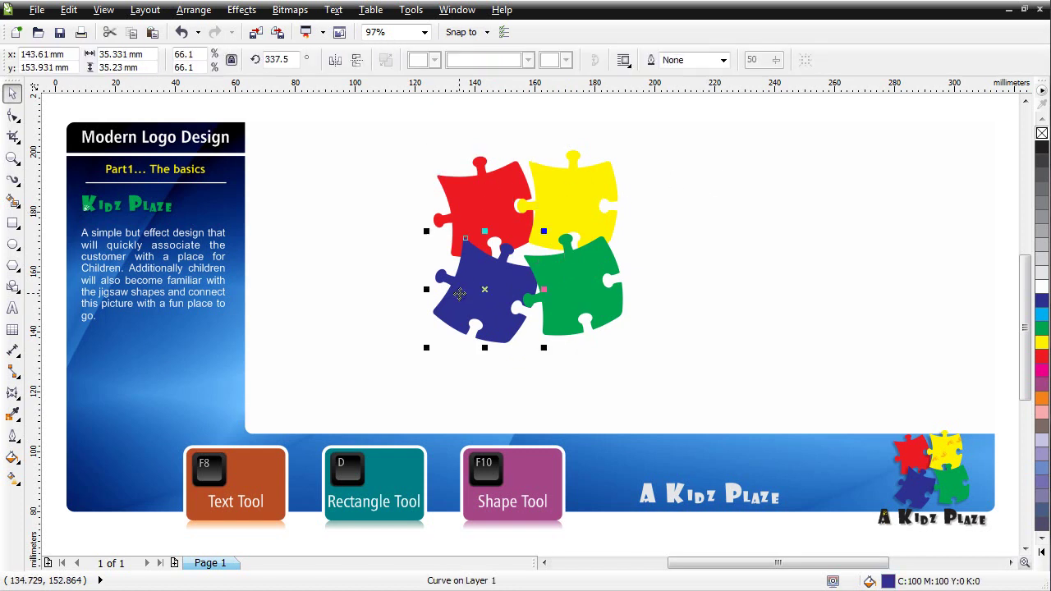
click(586, 283)
click(766, 296)
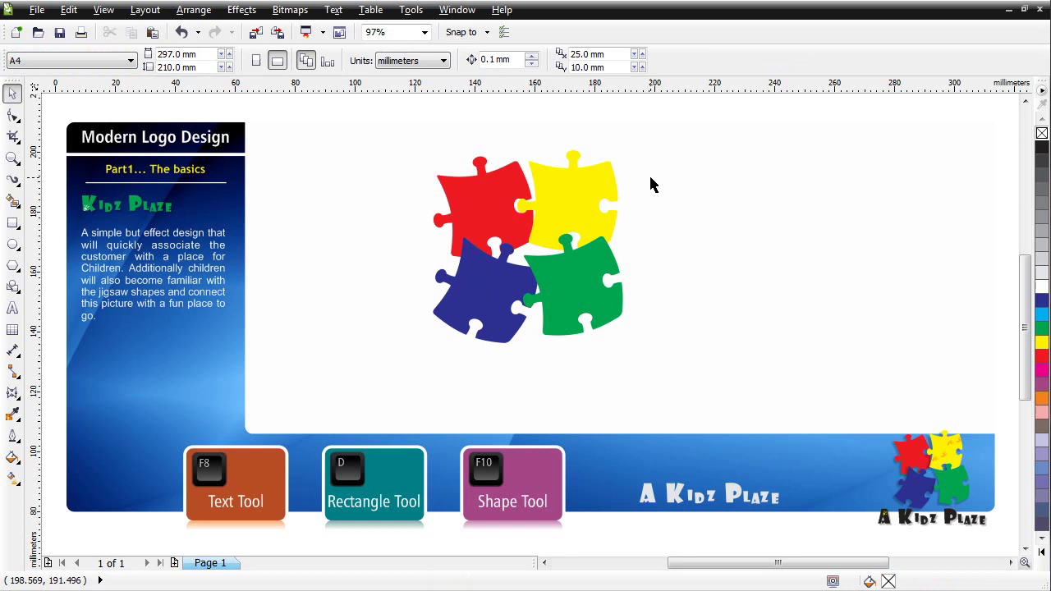
drag(687, 129, 368, 396)
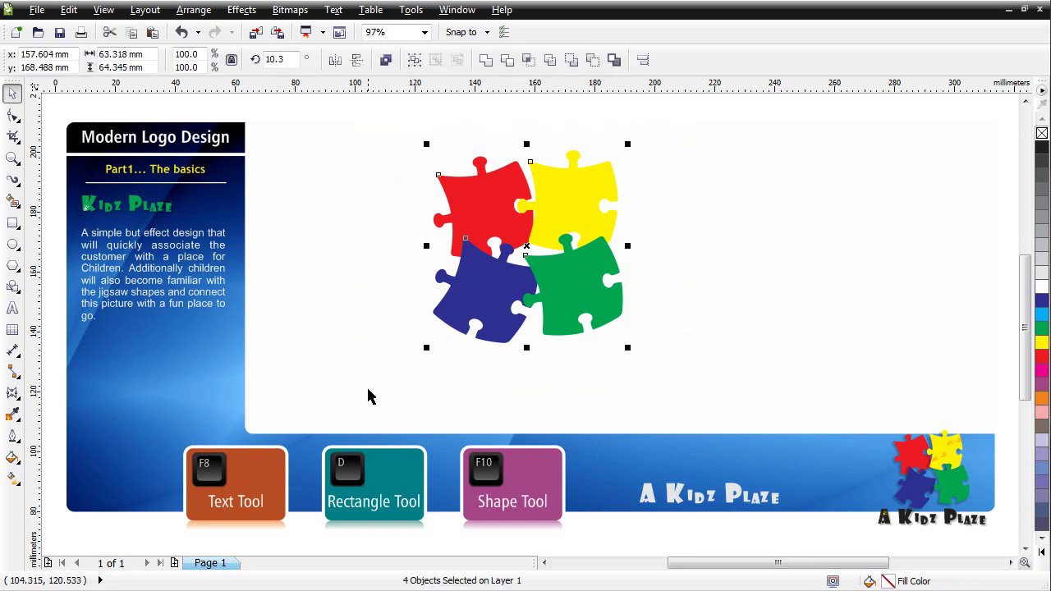
Cast a drop shadow from the jigsaw puzzle pieces with the Drop Shadow tool.
click(20, 399)
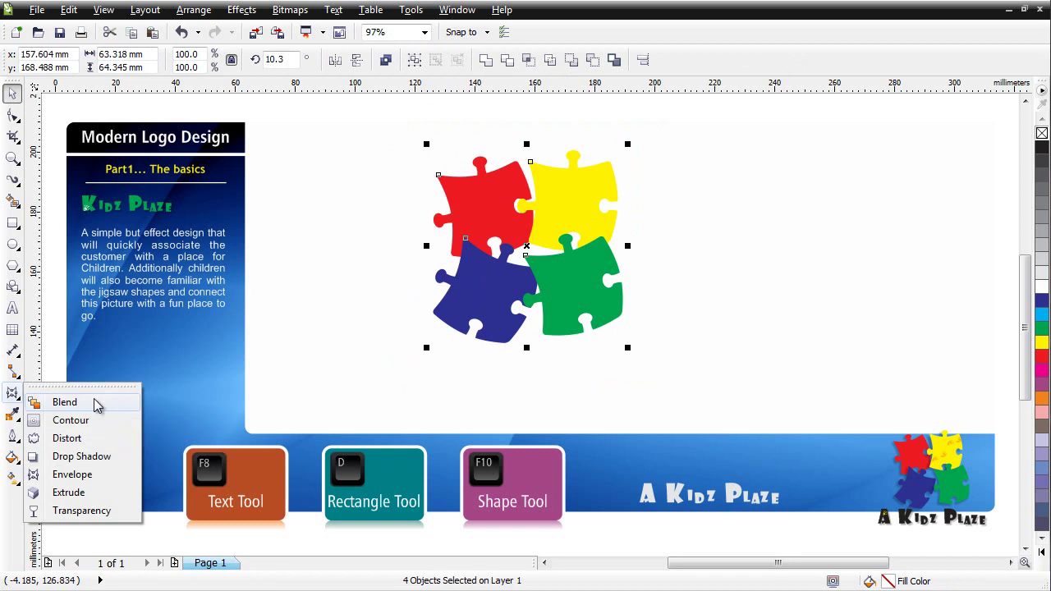
click(92, 461)
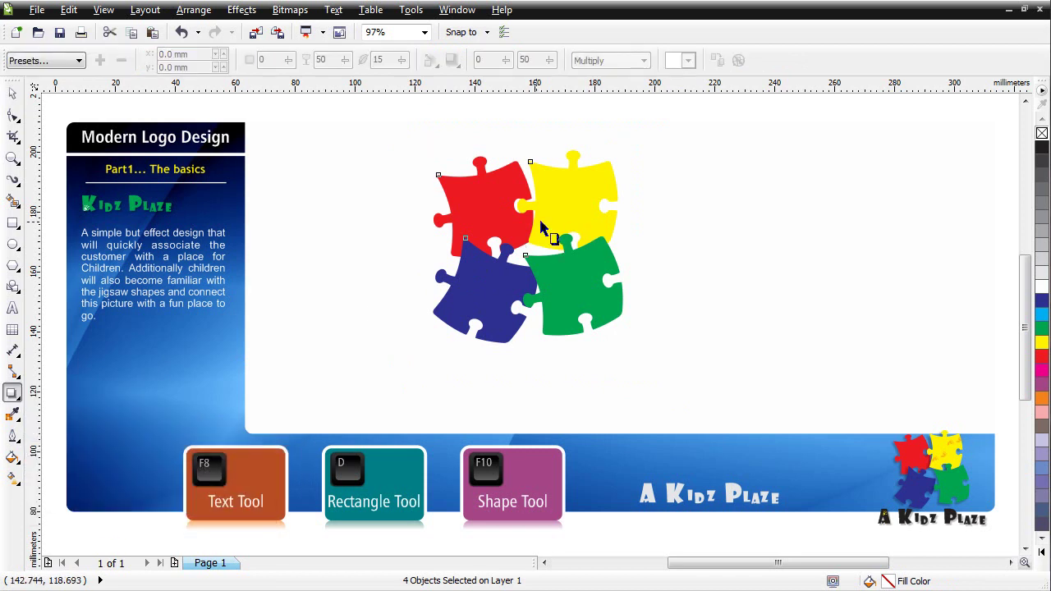
drag(539, 227, 434, 331)
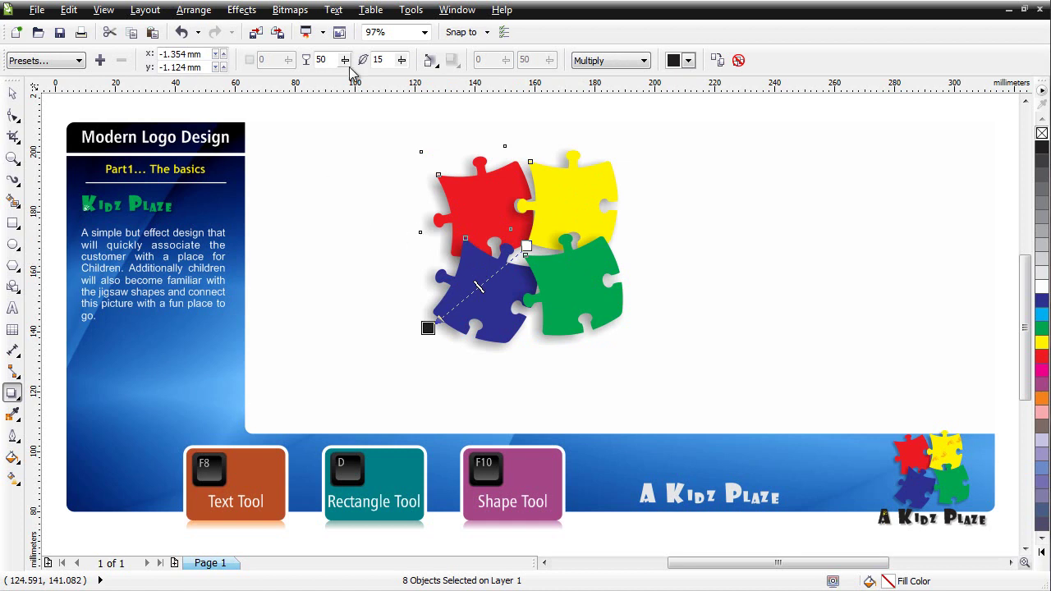
Set the shadow's feather to 5 and its angle to 45 degrees.
double_click(381, 60)
text(5)
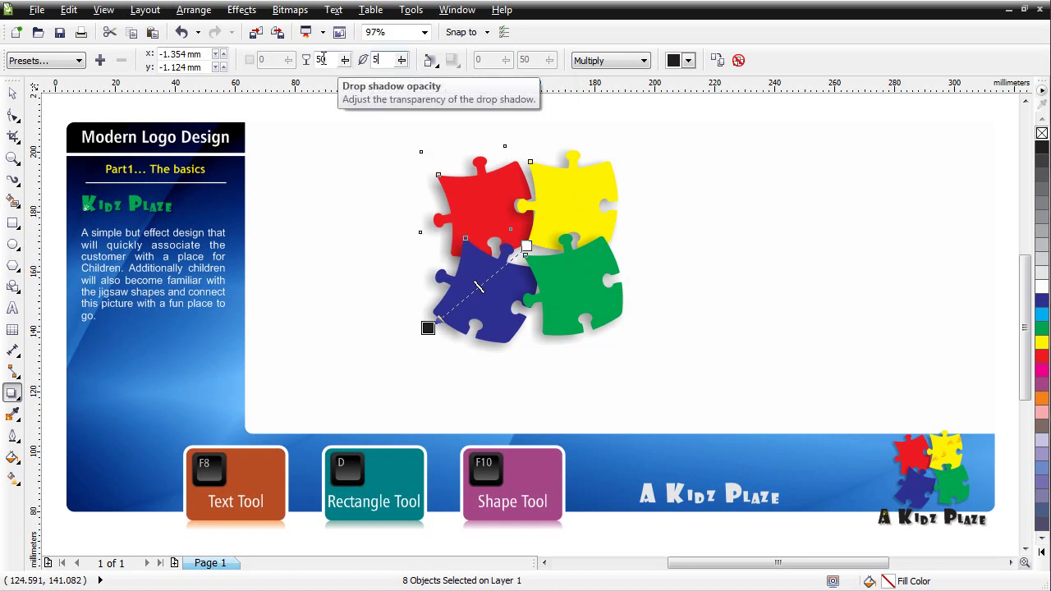
key(shift+Tab)
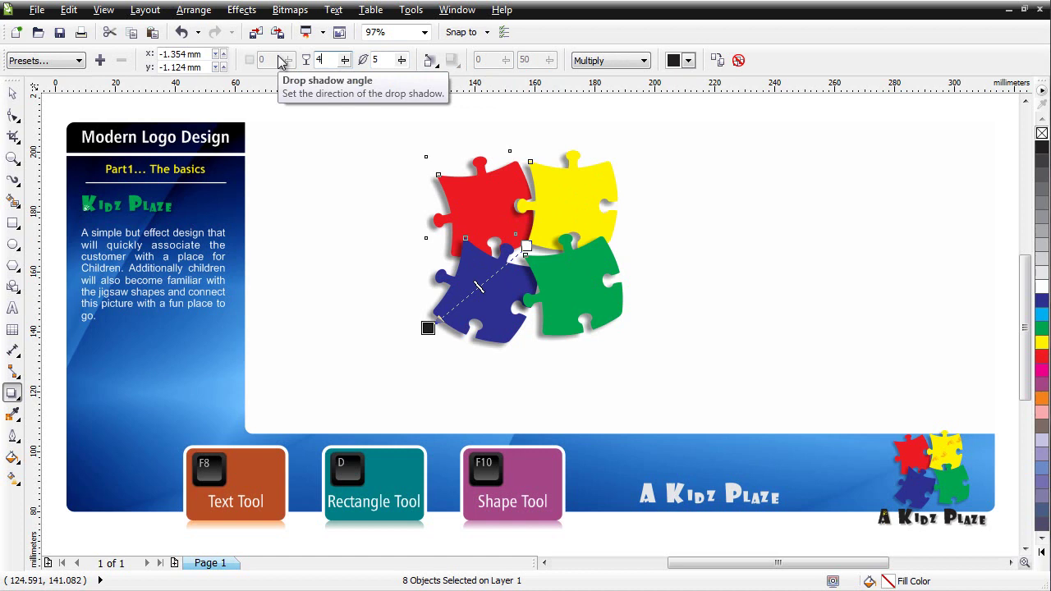
text(5)
key(Return)
click(12, 93)
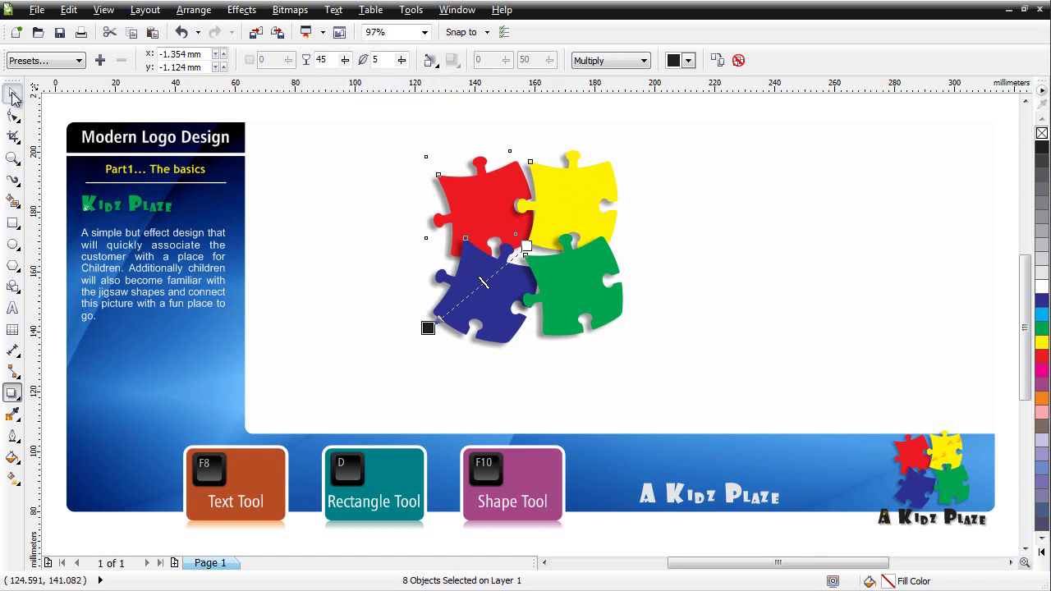
key(Escape)
Group the eight jigsaw pieces and shadows with Ctrl+G and shift the group right.
click(715, 200)
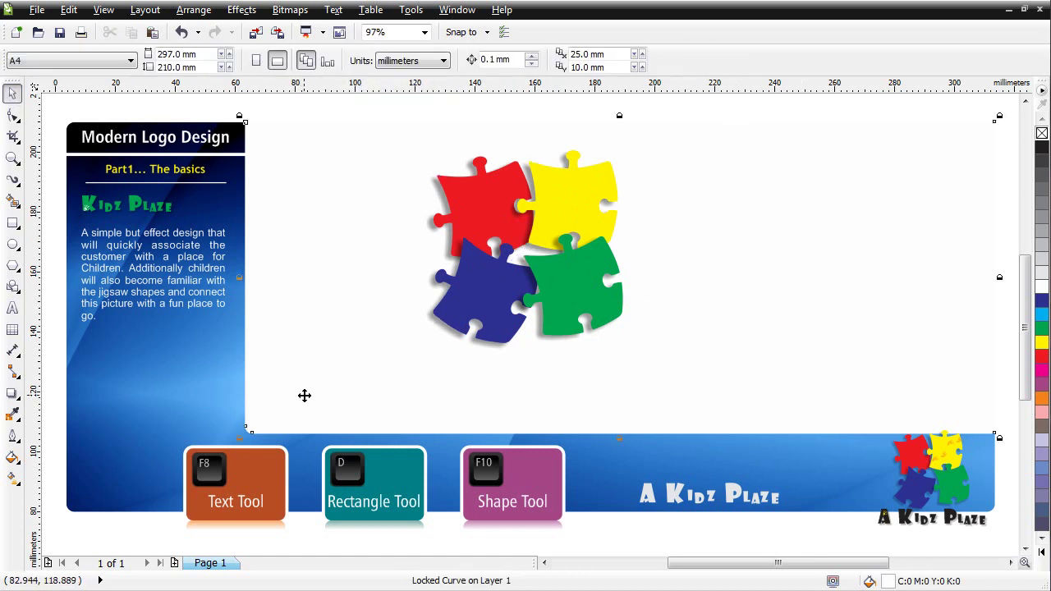
drag(743, 107, 336, 375)
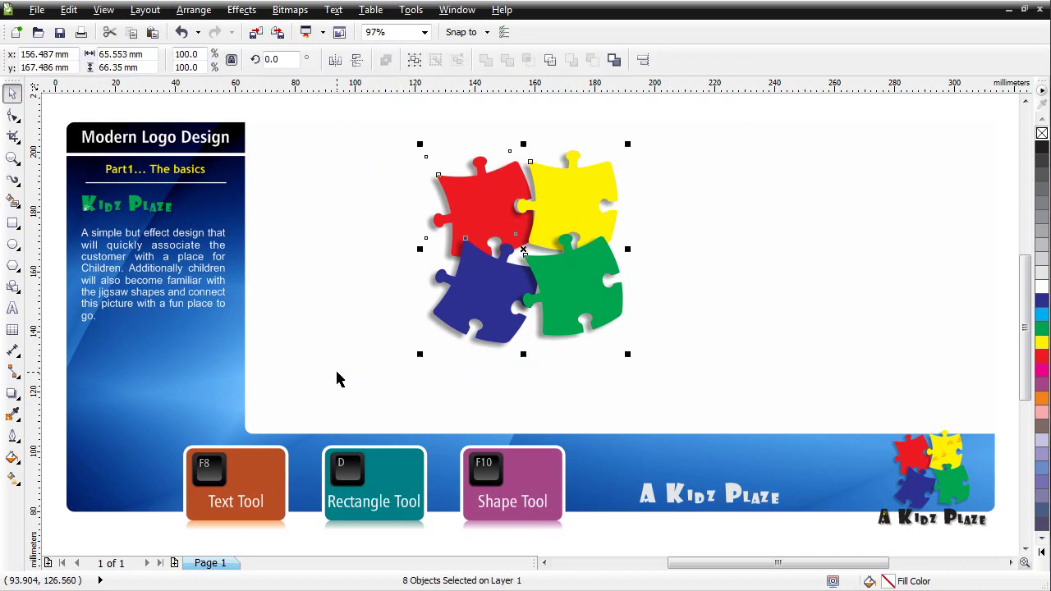
key(ctrl+g)
drag(524, 253, 609, 245)
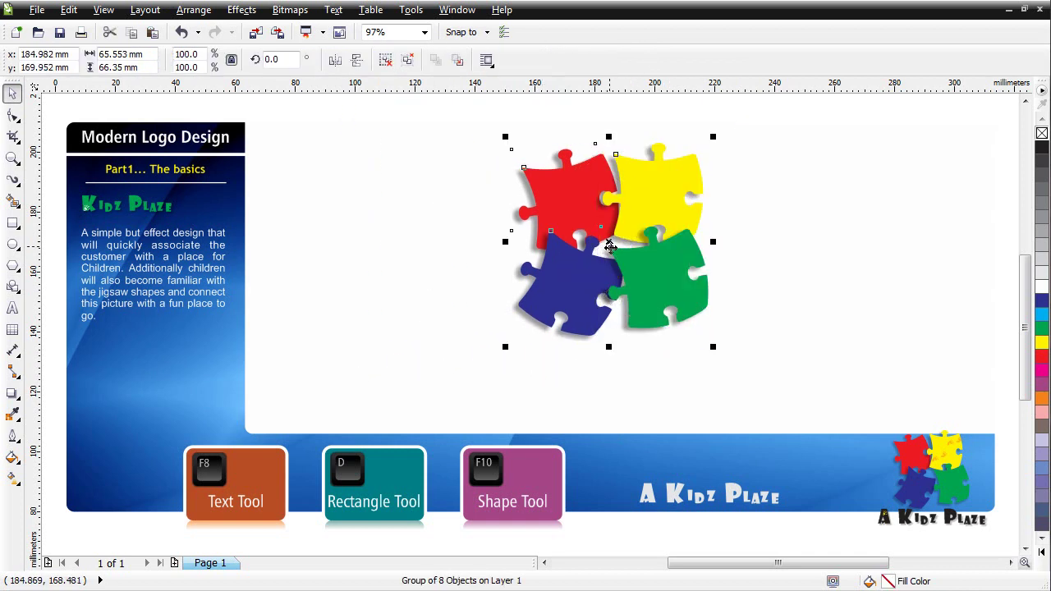
click(815, 285)
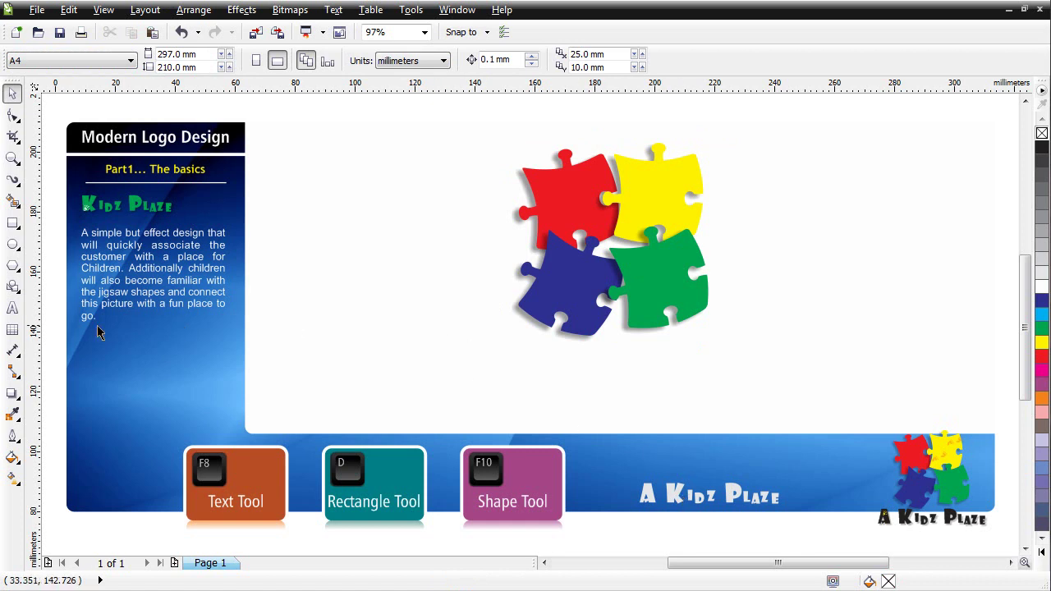
Type 'A Kidz Plaze' as text and place it under the jigsaw logo.
click(12, 312)
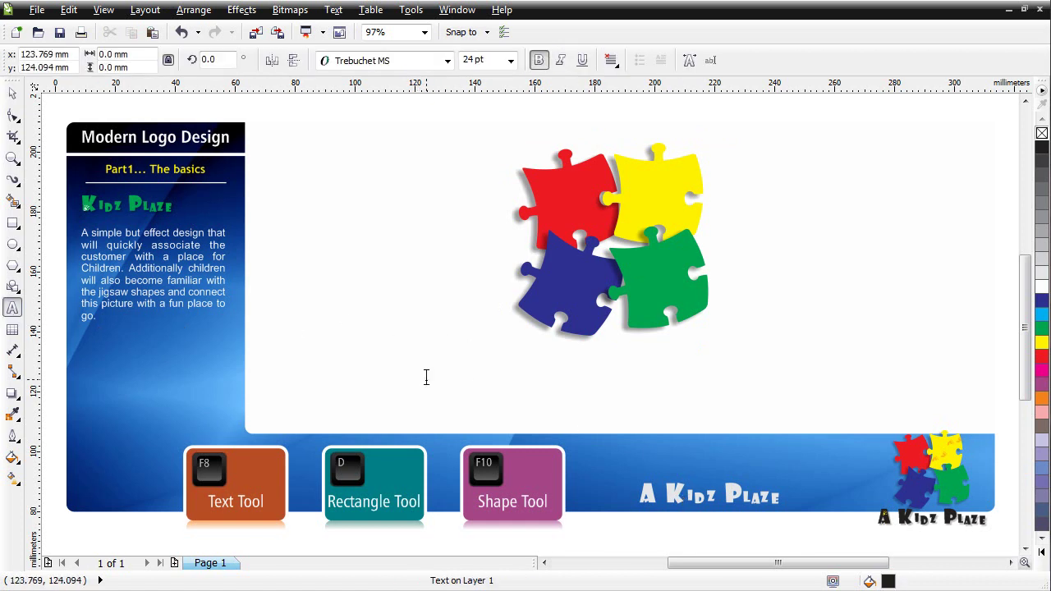
text(A Kid)
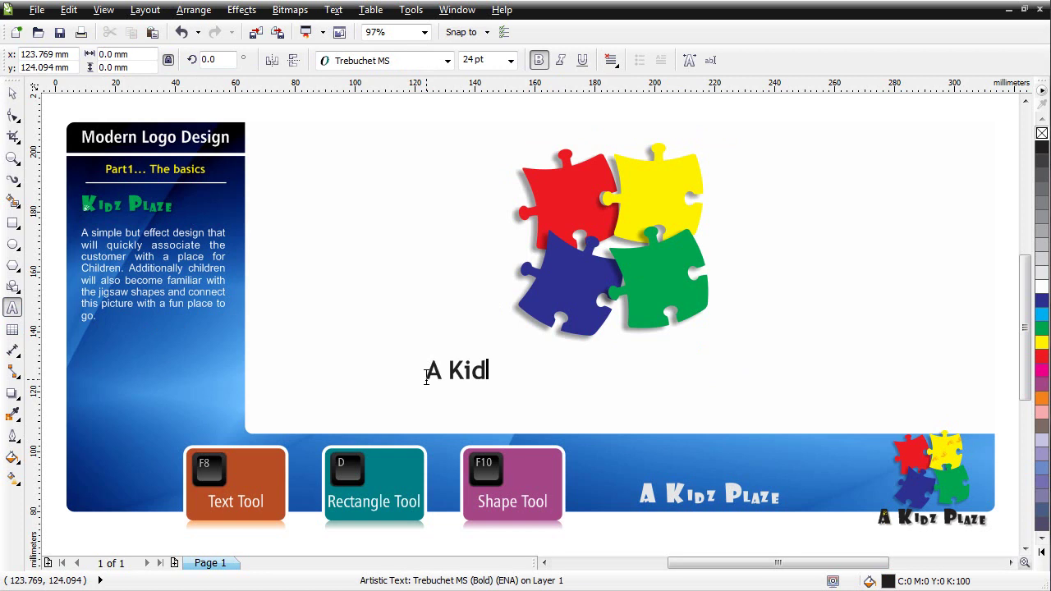
text(z Place)
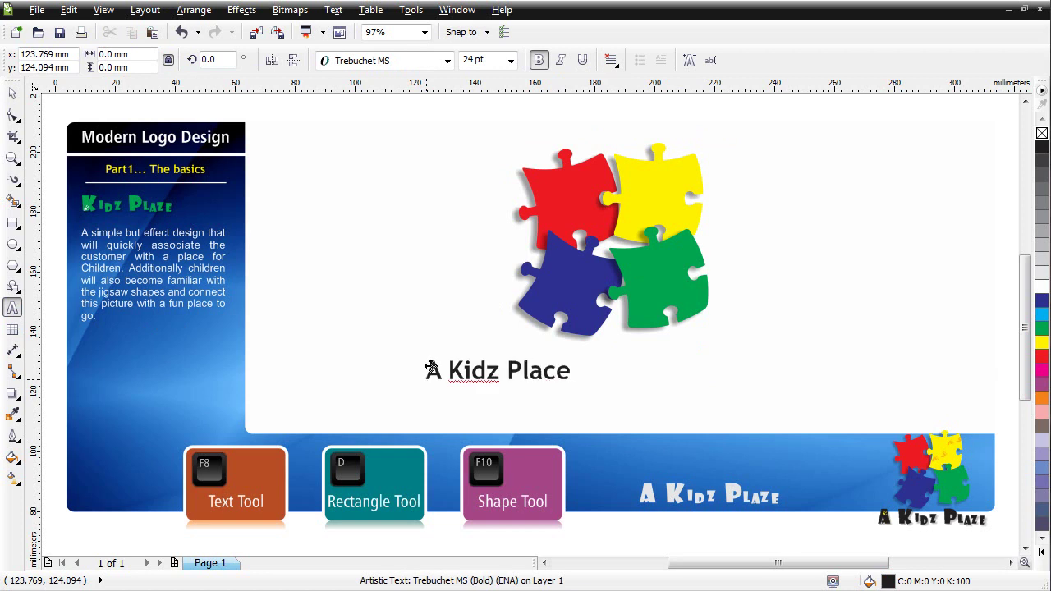
click(531, 367)
key(Delete)
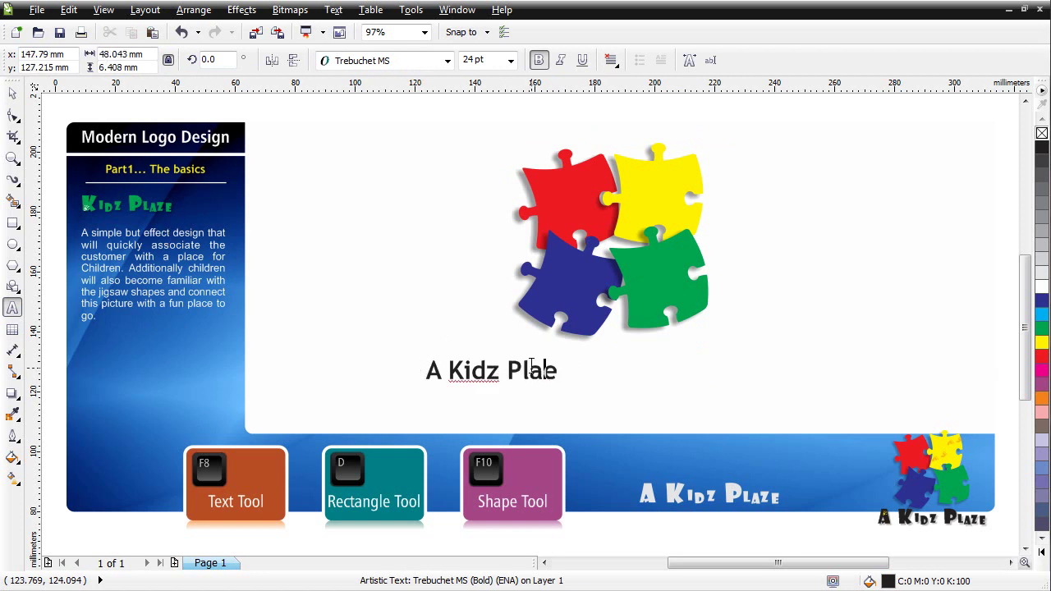
text(z)
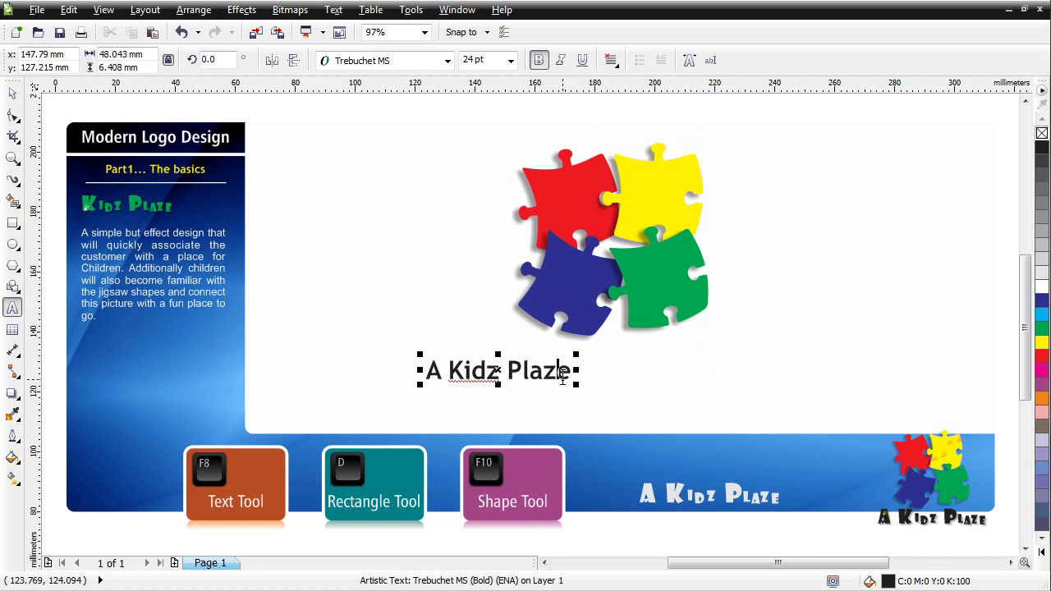
click(12, 93)
drag(496, 371, 591, 366)
Change the title font to Showcard Gothic and enlarge it to about 37 pt.
click(448, 61)
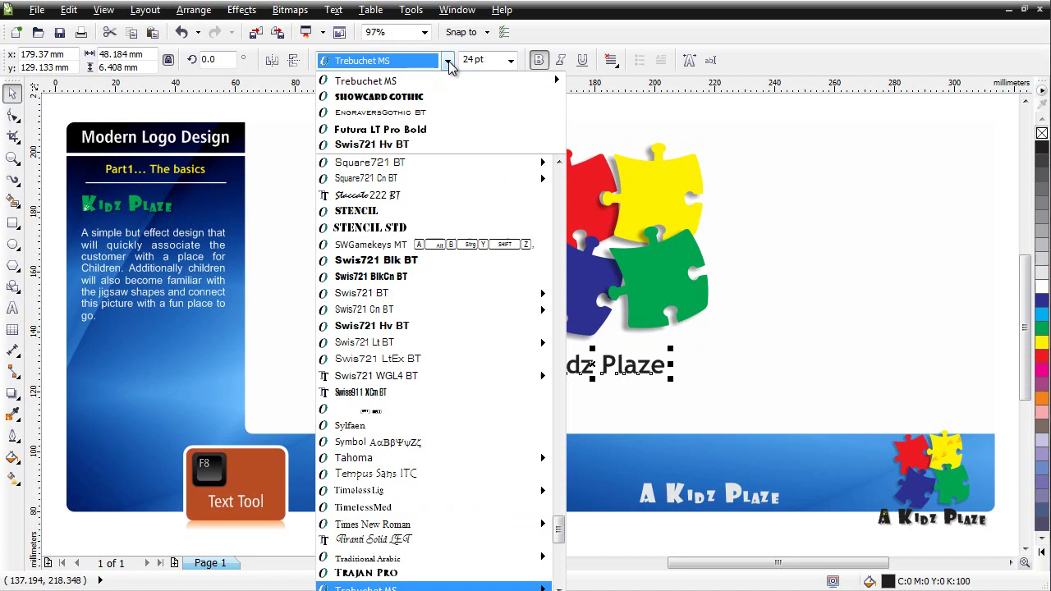
click(419, 100)
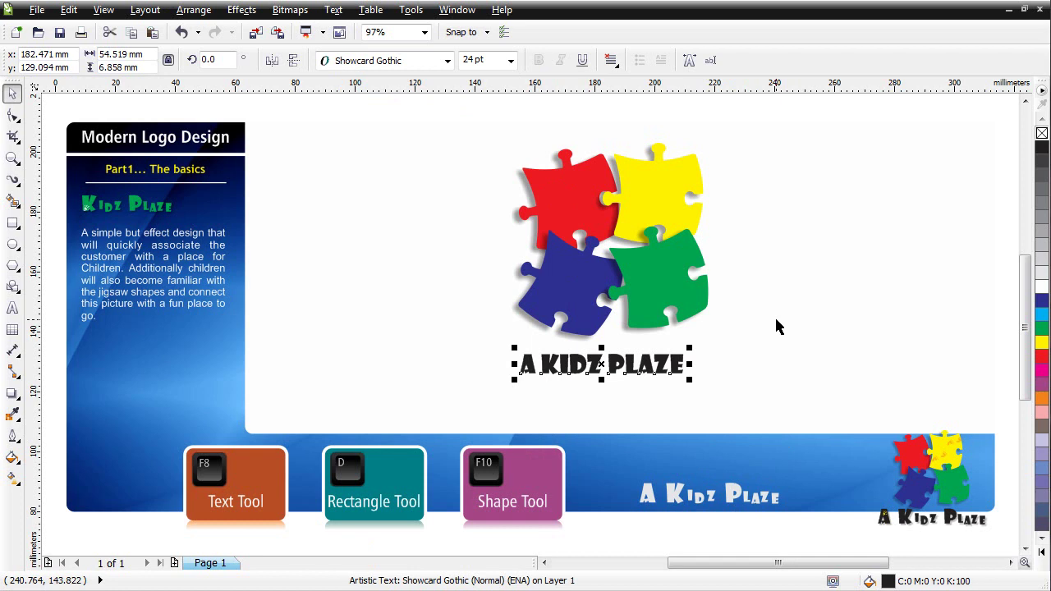
drag(689, 347, 726, 344)
drag(509, 344, 476, 339)
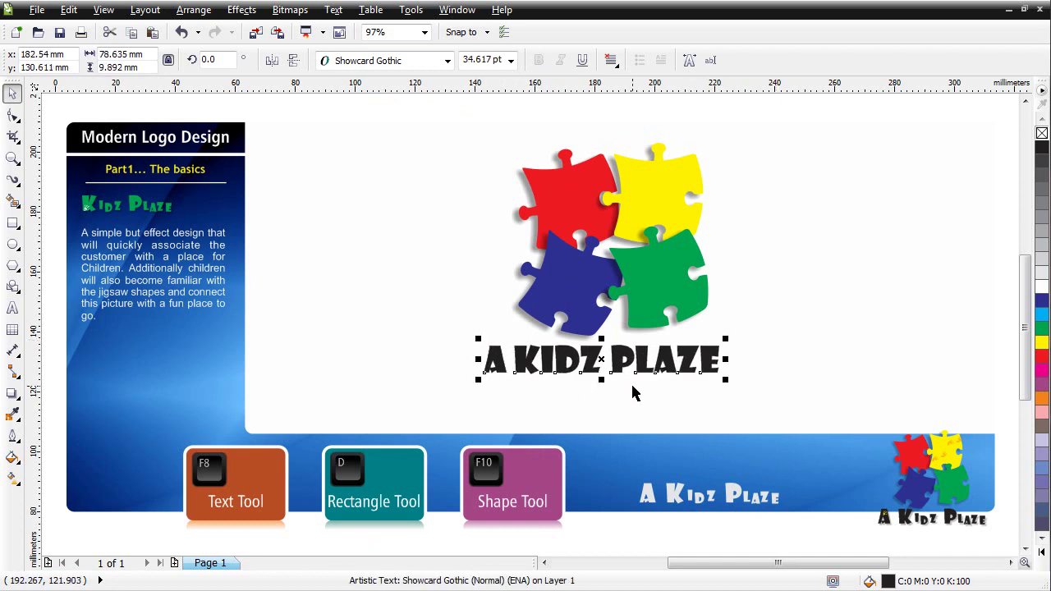
click(772, 338)
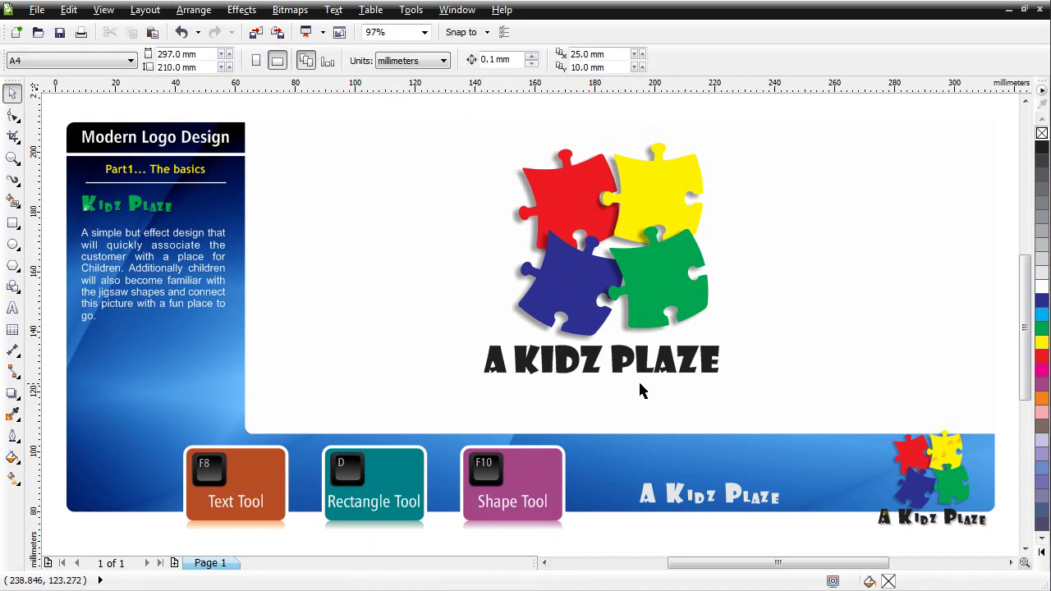
click(710, 374)
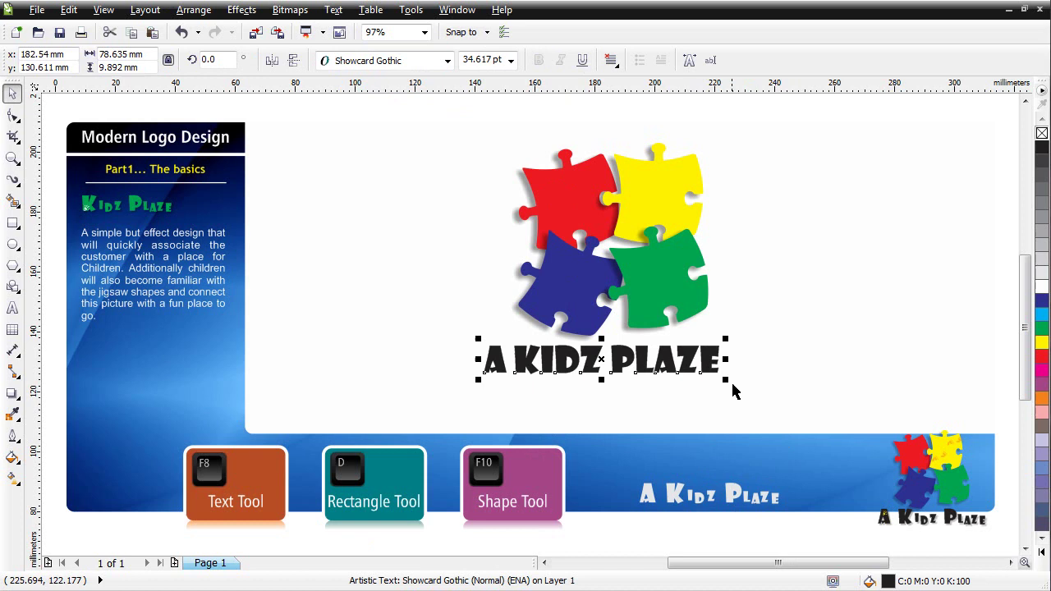
drag(727, 382, 745, 384)
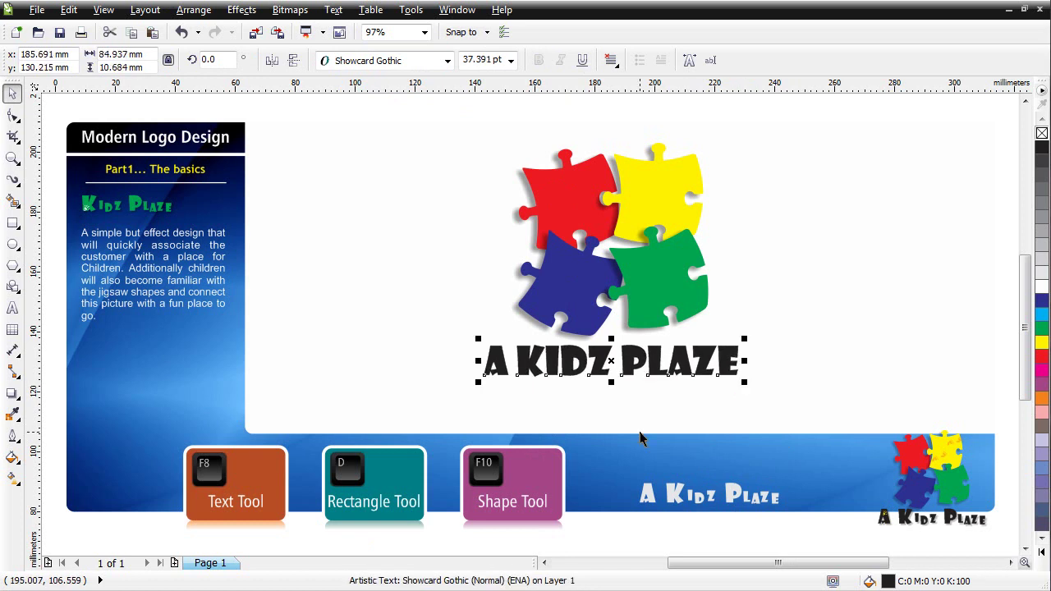
Widen the title's letter spacing, then resize and reposition it under the logo.
click(13, 117)
drag(744, 382, 883, 381)
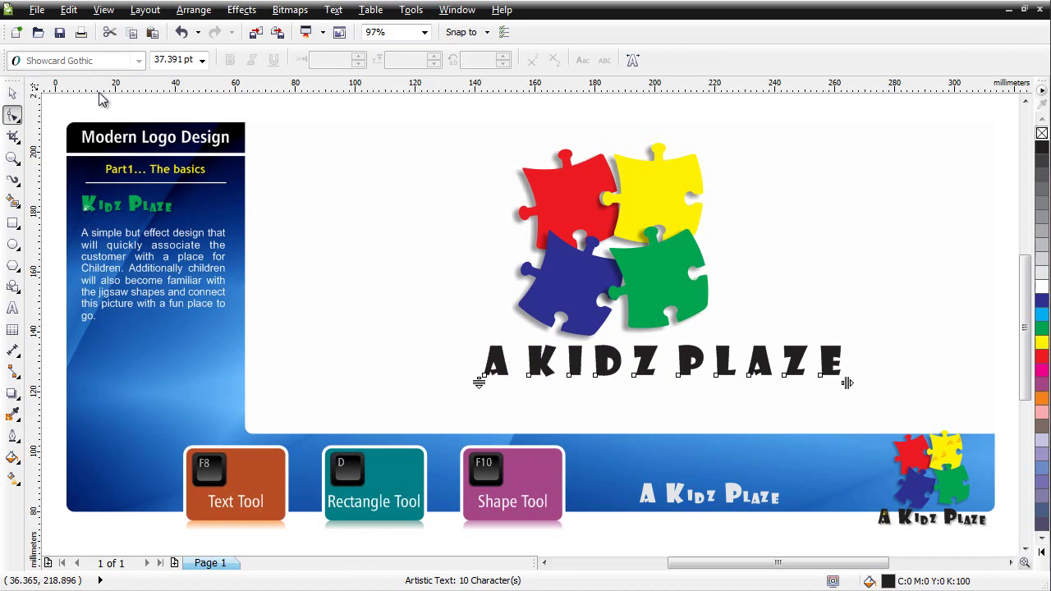
key(space)
drag(849, 386, 733, 368)
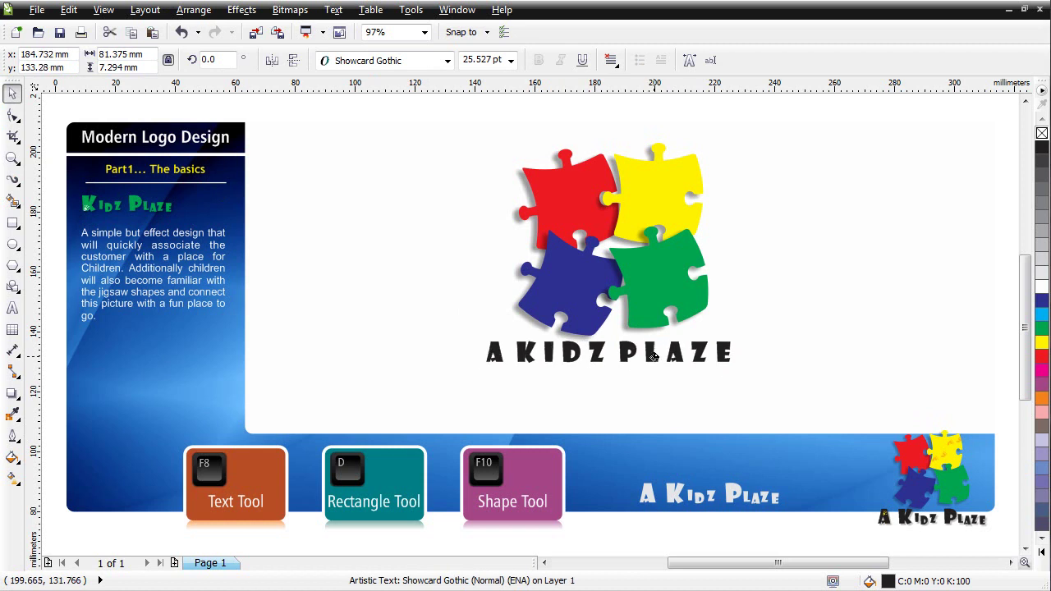
drag(637, 357, 642, 358)
click(12, 115)
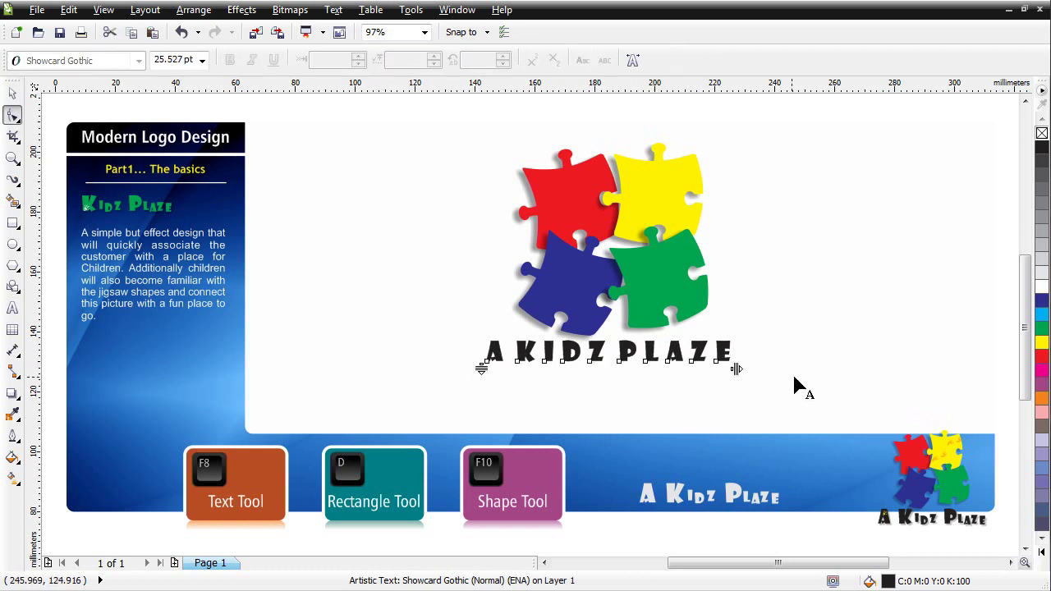
drag(729, 373, 720, 369)
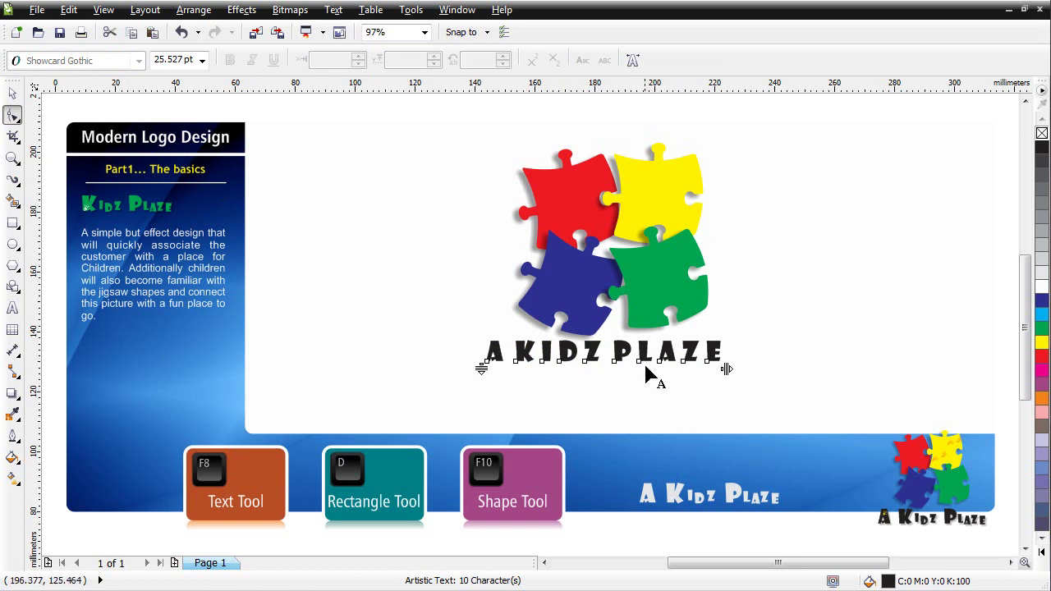
Make the capital A, K and P of the title 40 pt.
click(488, 361)
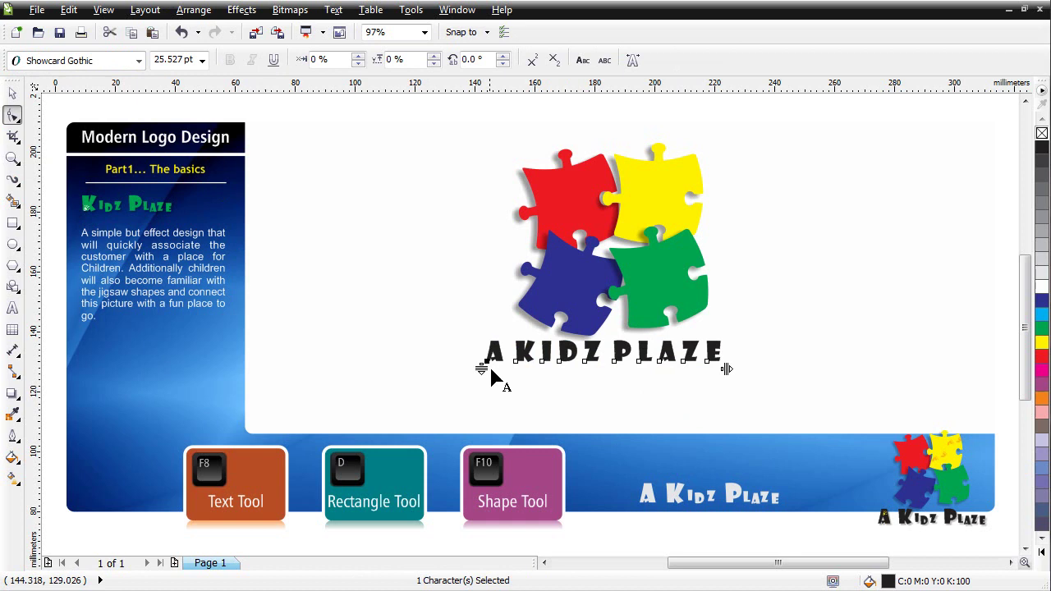
shift+click(516, 362)
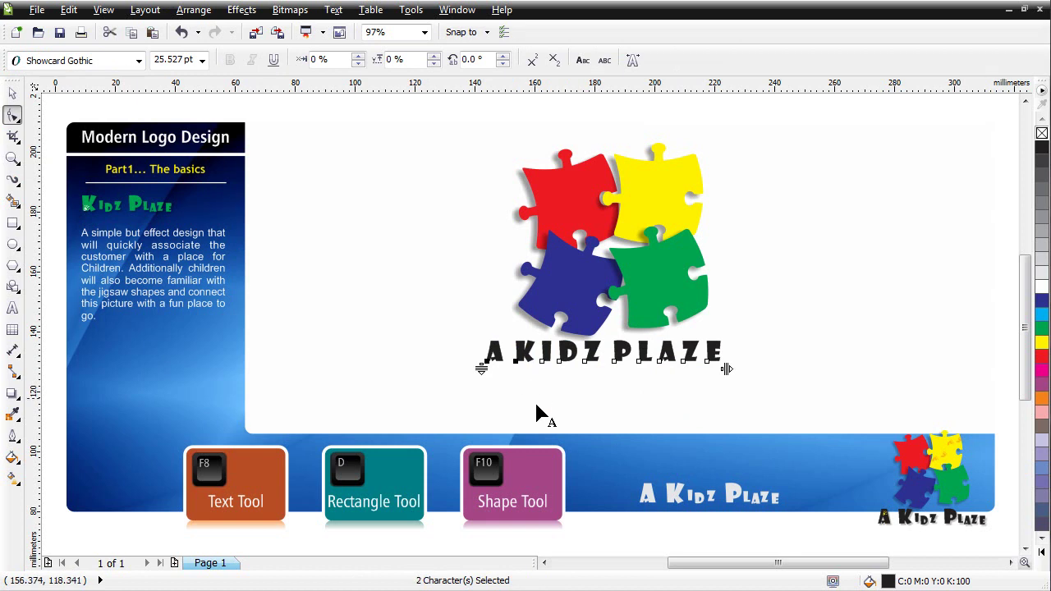
shift+click(615, 362)
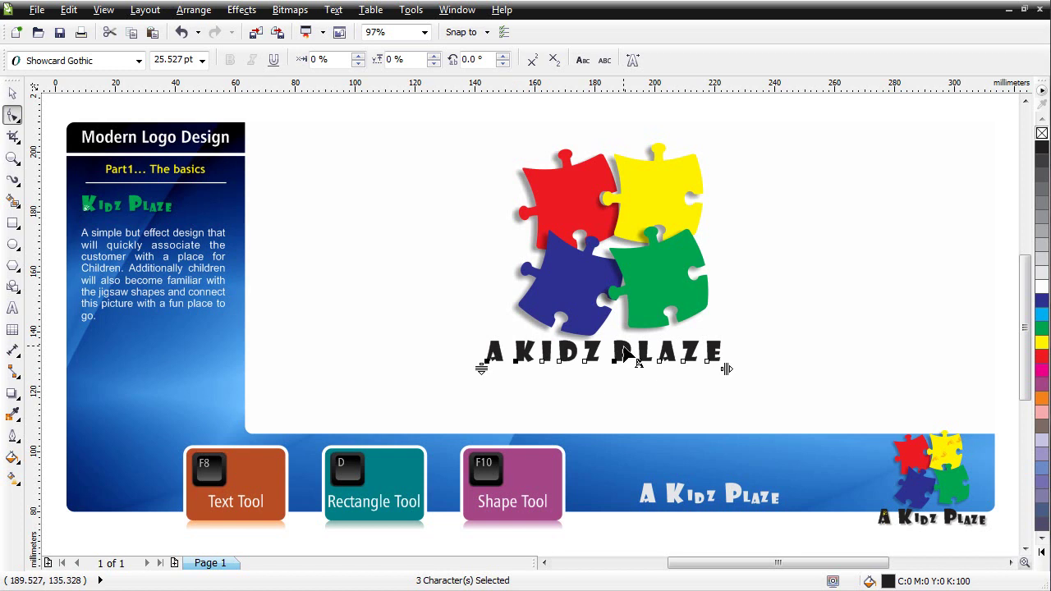
click(201, 60)
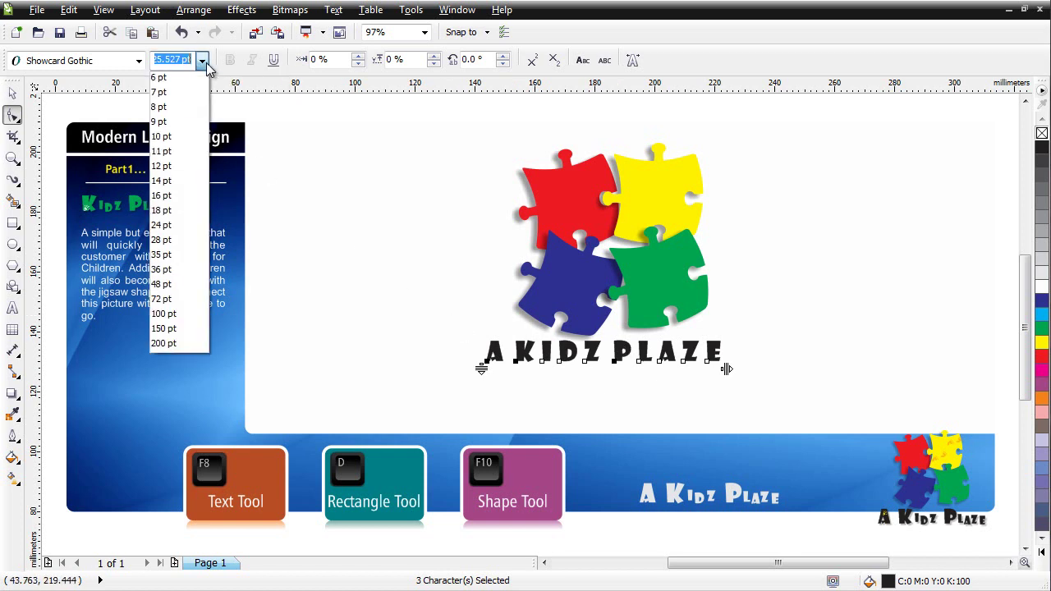
click(191, 257)
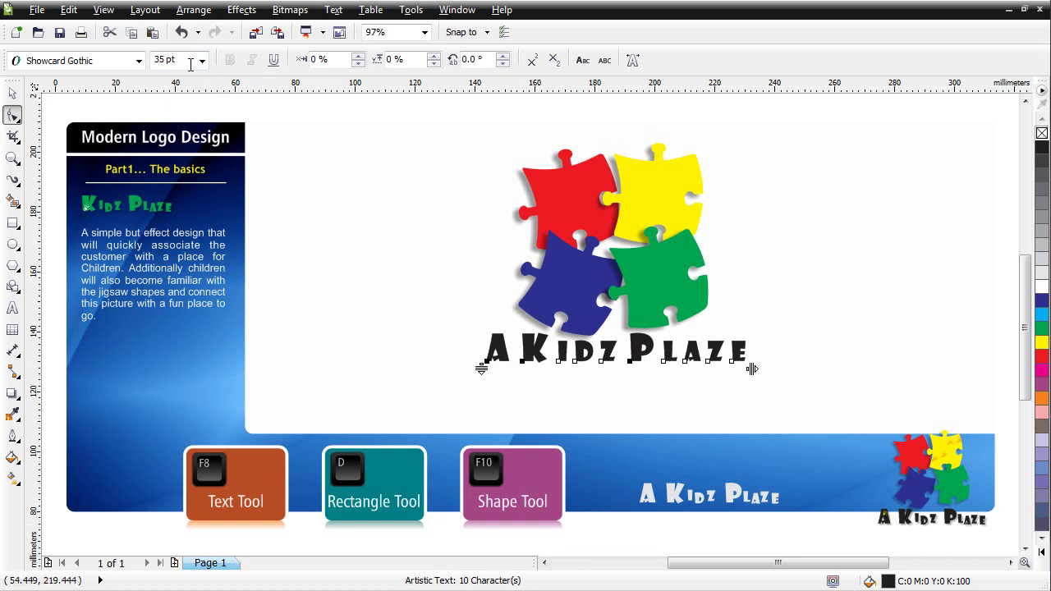
click(201, 60)
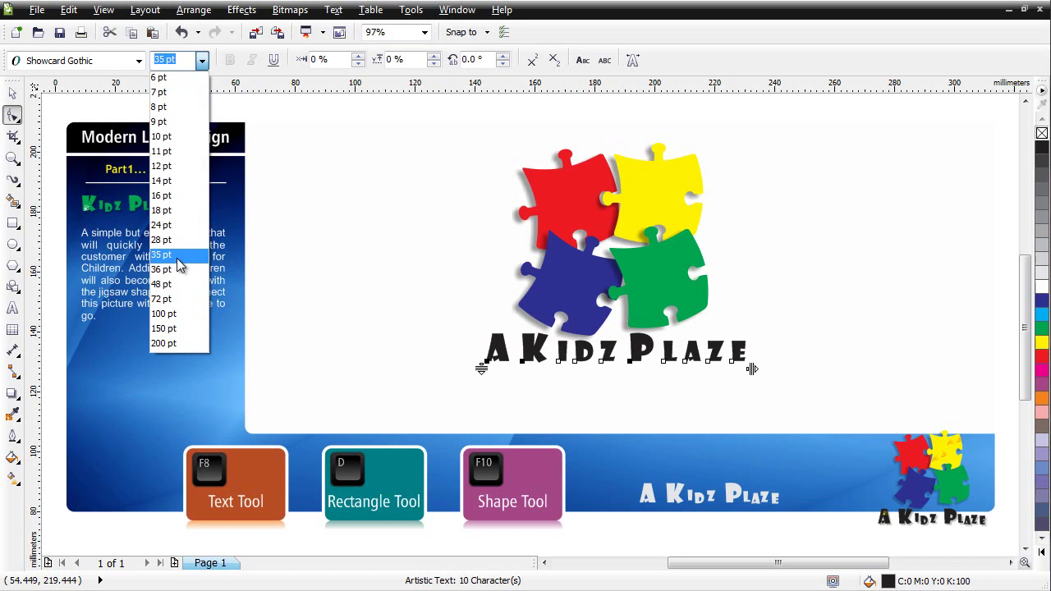
click(174, 284)
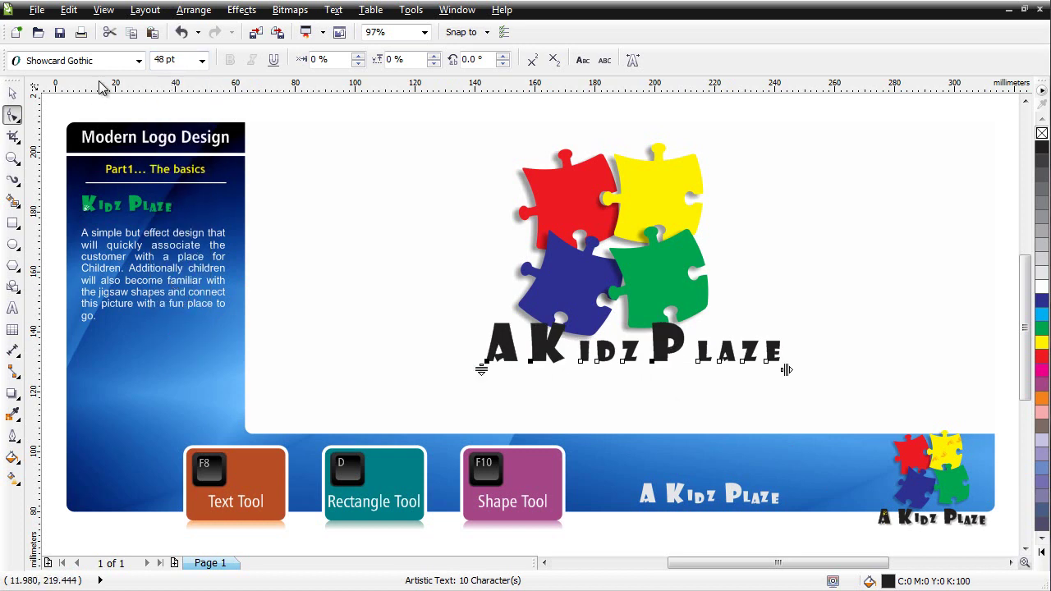
click(184, 59)
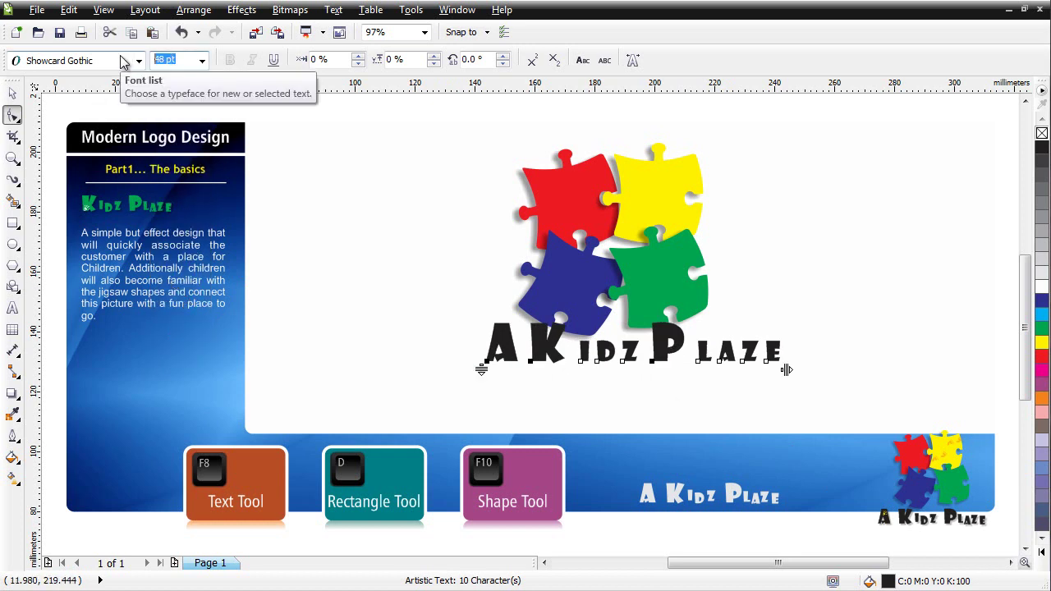
text(40)
key(Return)
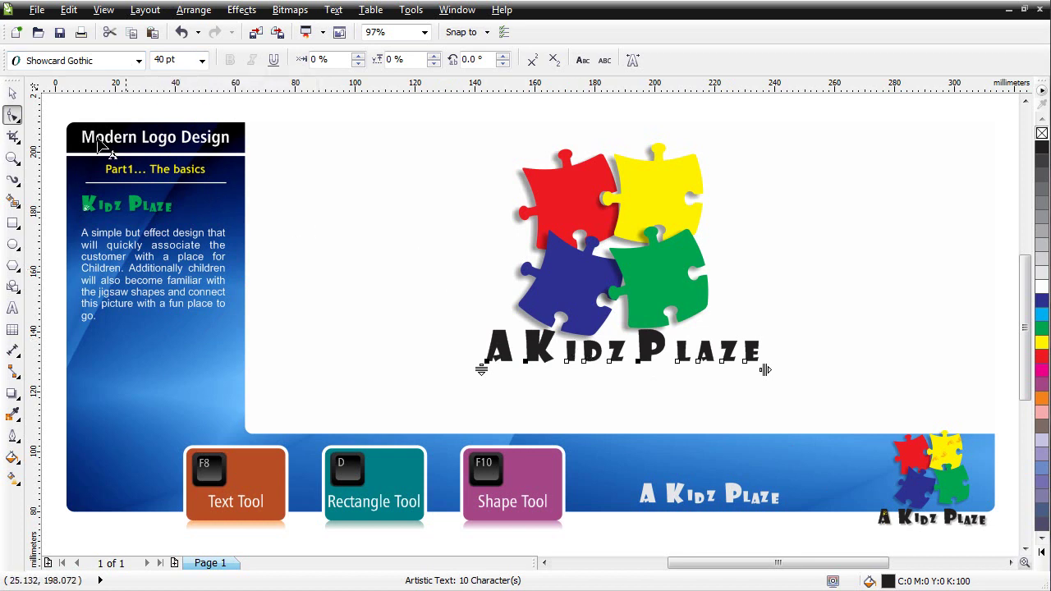
click(13, 92)
Shift individual letters such as the d, i and A of Plaze to staggered heights.
click(649, 363)
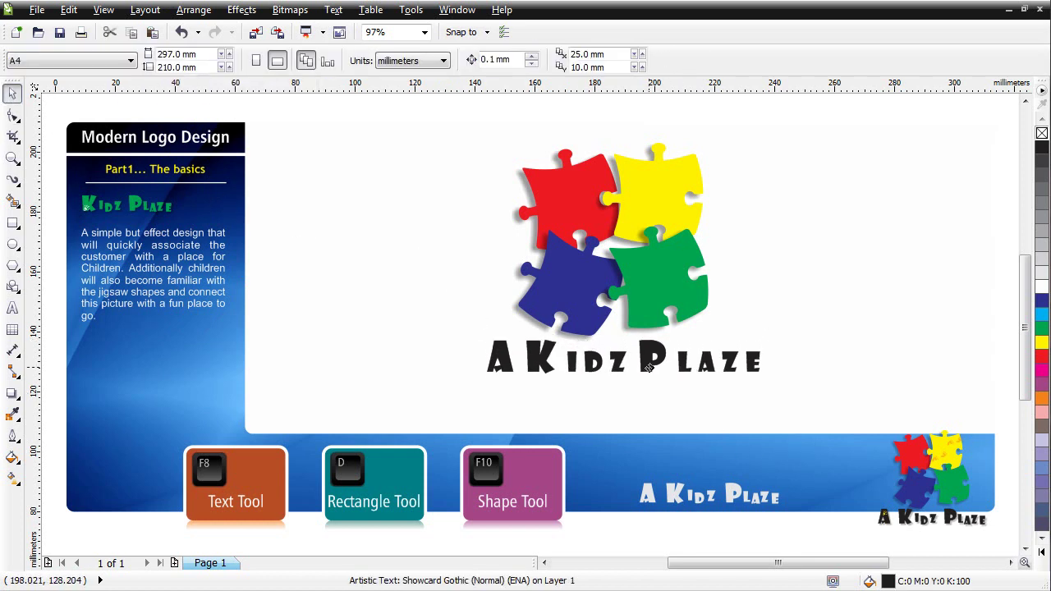
click(649, 364)
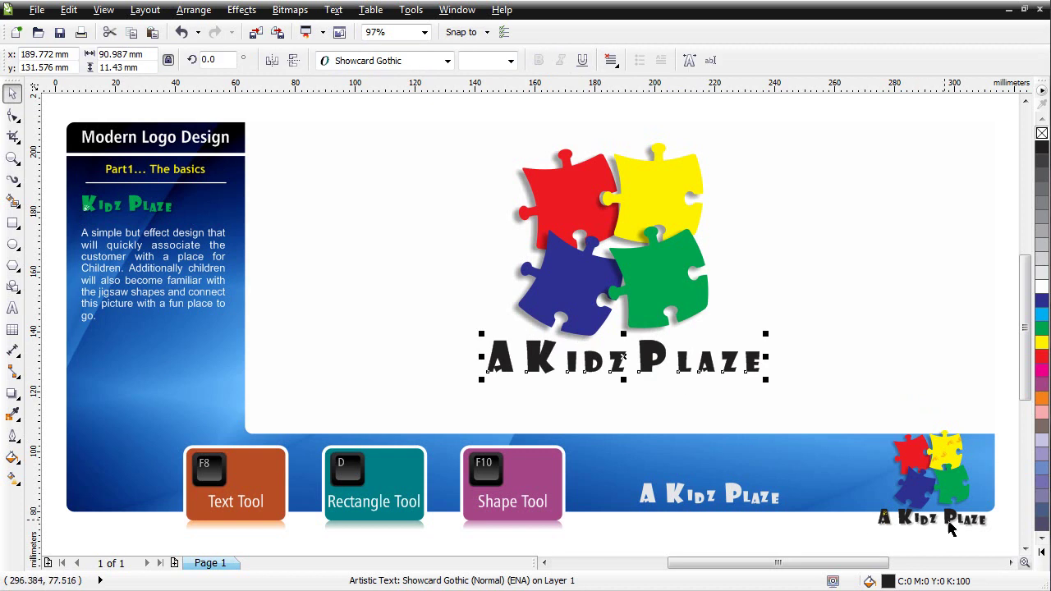
click(831, 385)
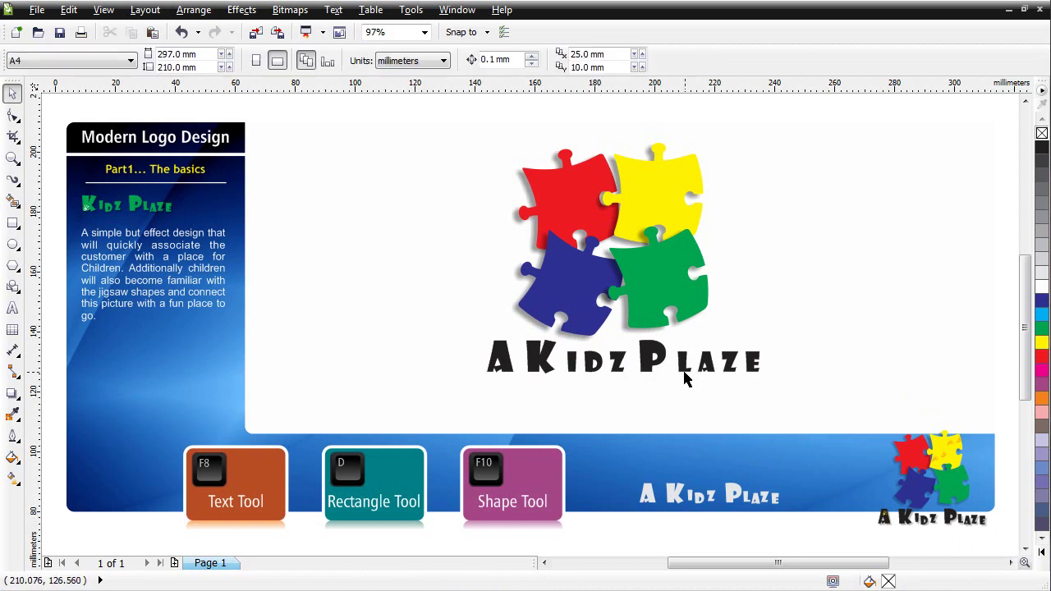
click(596, 371)
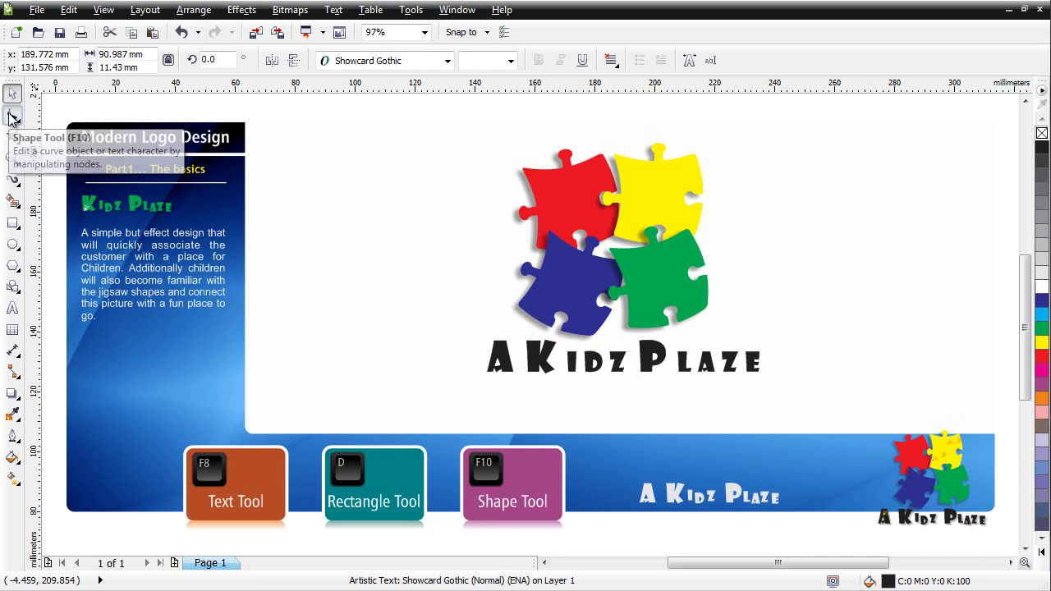
click(13, 115)
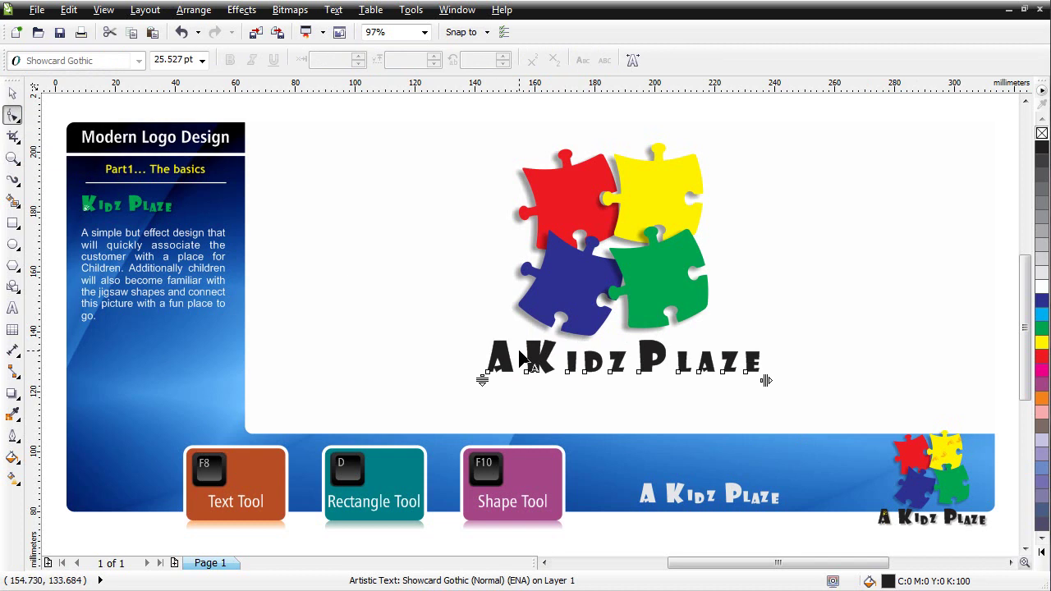
click(584, 372)
drag(584, 379, 566, 371)
click(568, 372)
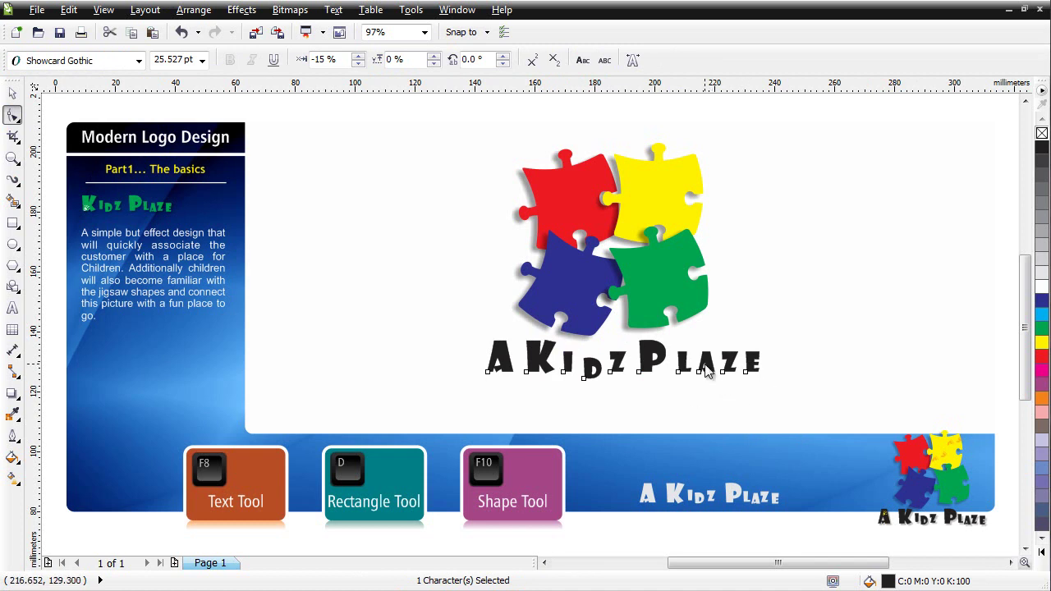
click(706, 373)
drag(700, 373, 762, 389)
click(747, 374)
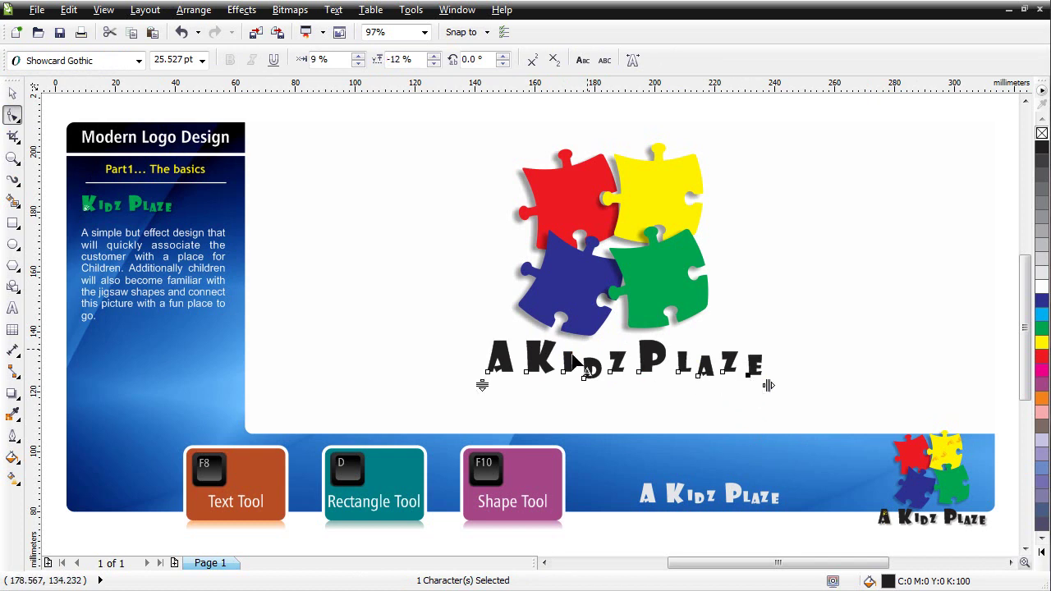
Shrink the title to 86.621 mm wide, nudge it up, and adjust the d.
click(13, 93)
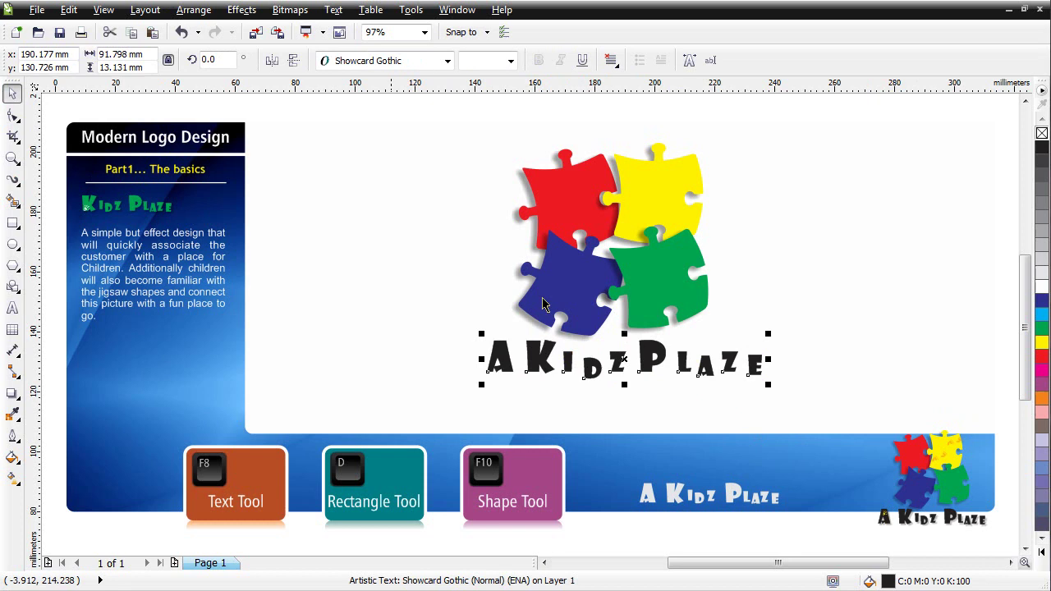
drag(768, 331, 752, 335)
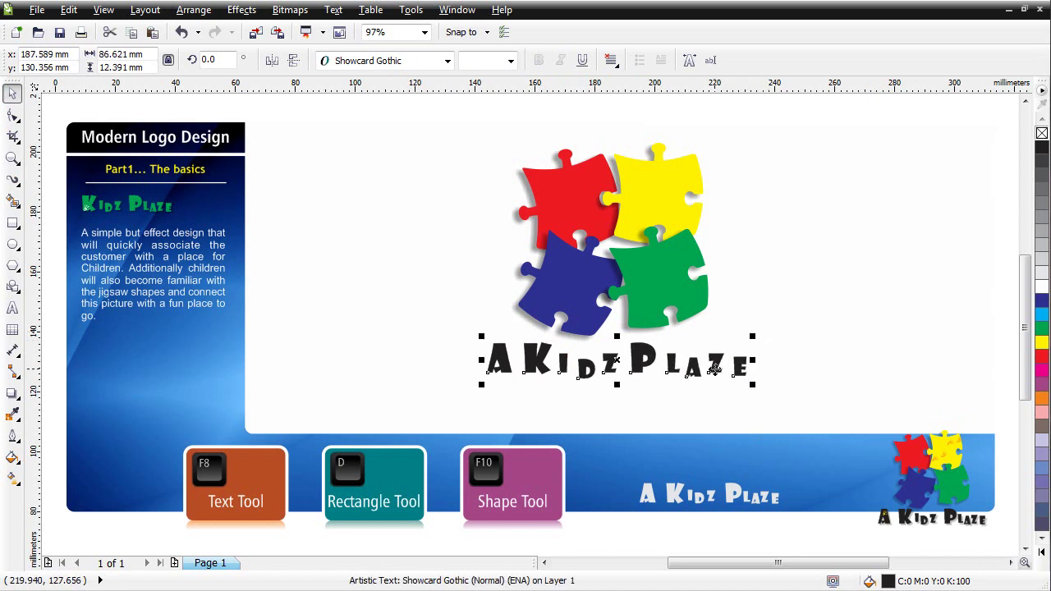
drag(714, 369, 711, 365)
click(793, 340)
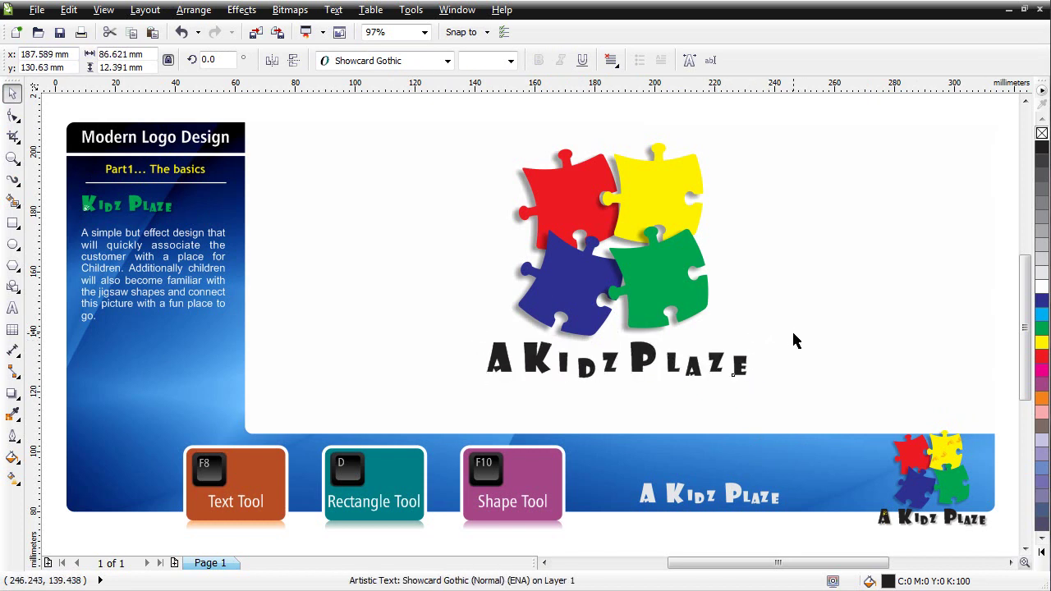
click(588, 371)
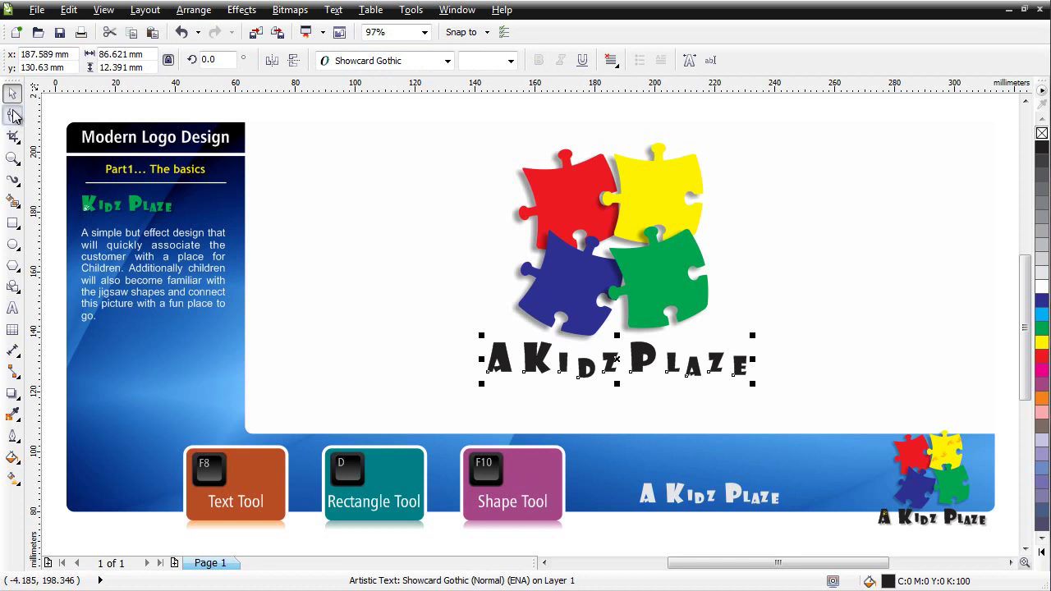
click(12, 115)
click(577, 373)
drag(577, 374, 577, 372)
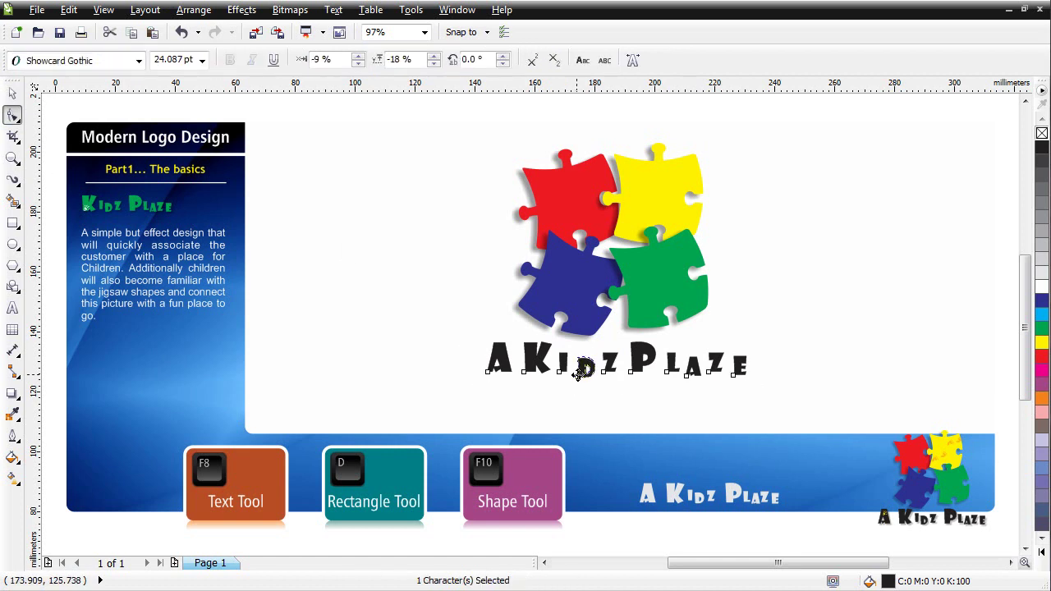
click(12, 93)
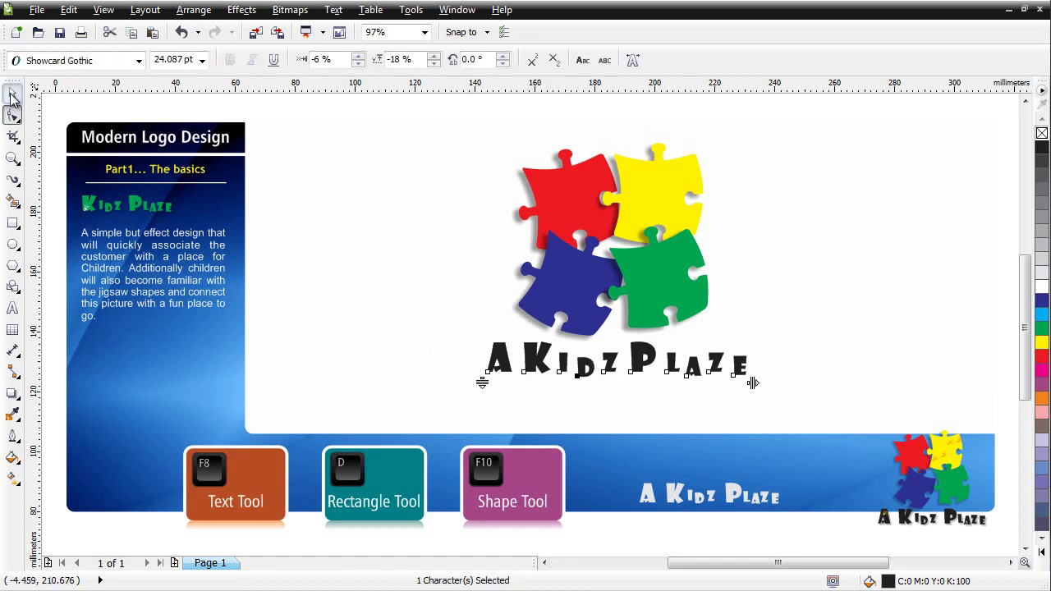
Copy the blue puzzle piece's drop shadow onto the title and pull it closer to the letters.
click(12, 394)
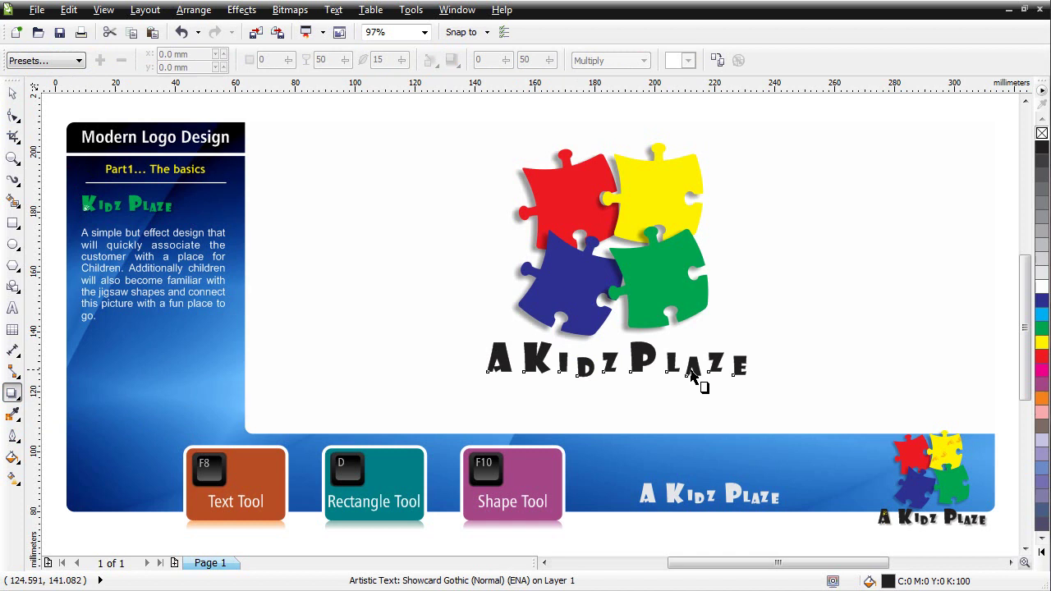
click(716, 61)
click(514, 310)
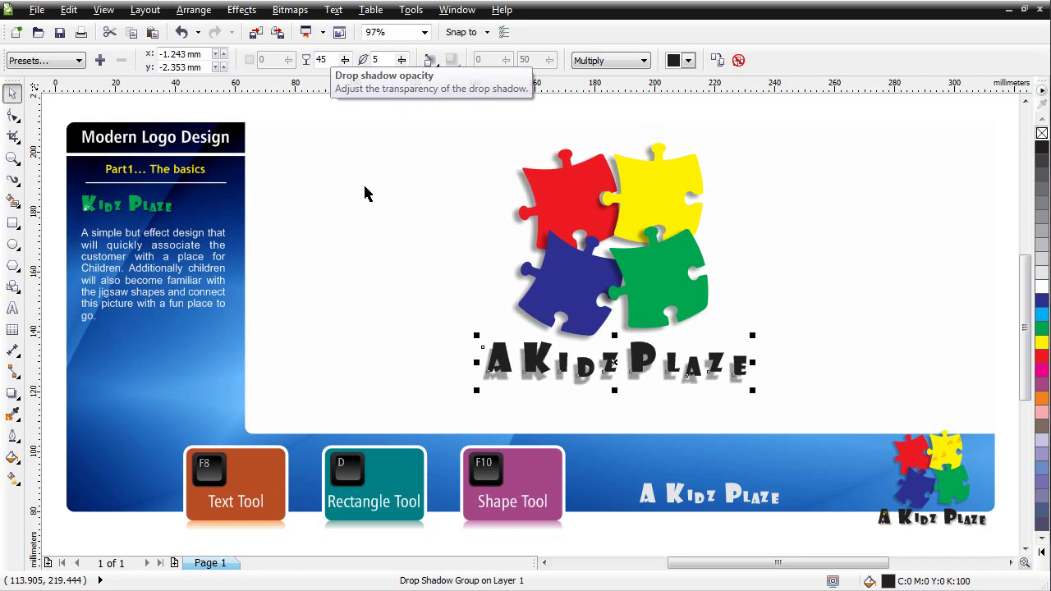
click(11, 395)
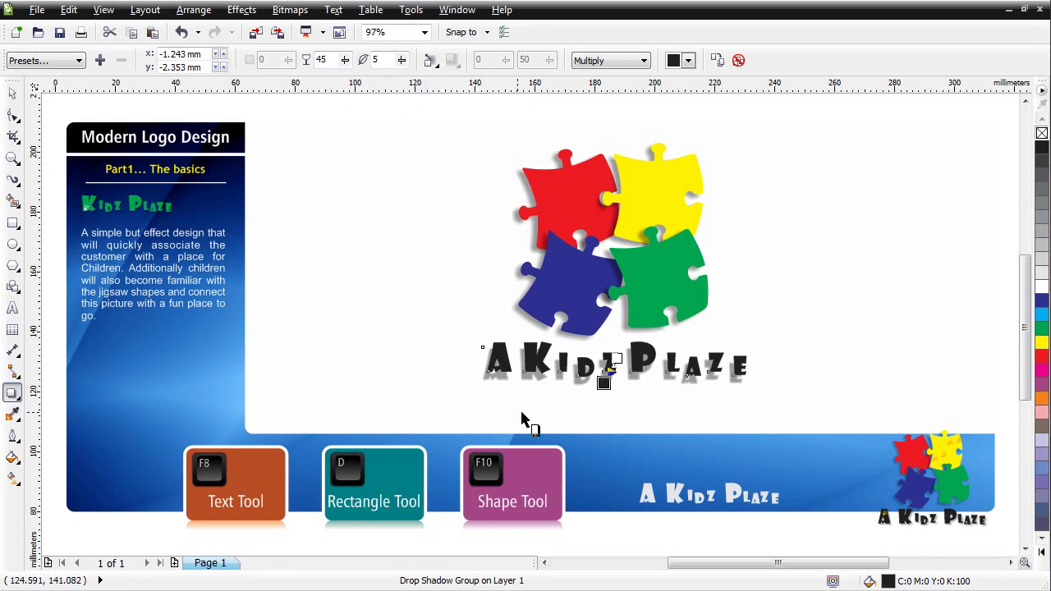
drag(603, 383, 605, 378)
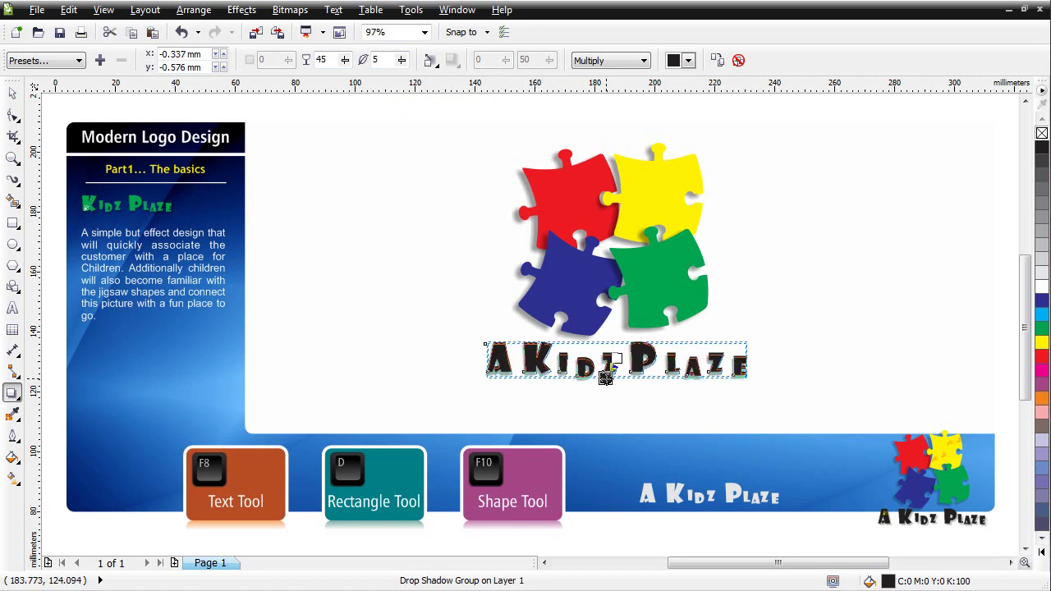
click(13, 93)
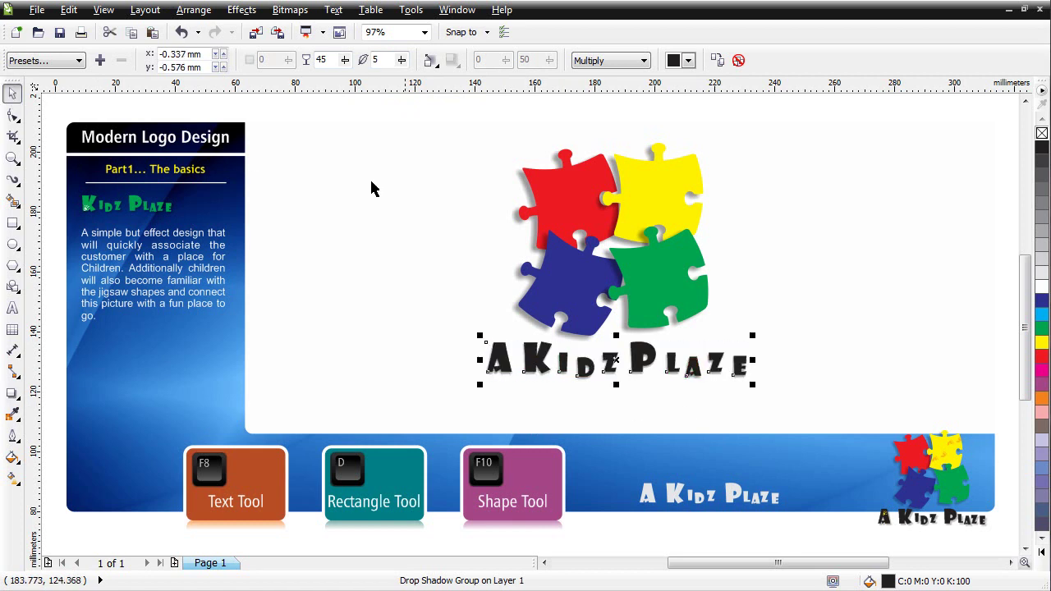
Set the Artistic Media sprayer to the bare-footprint pair in the Footprint category.
click(472, 228)
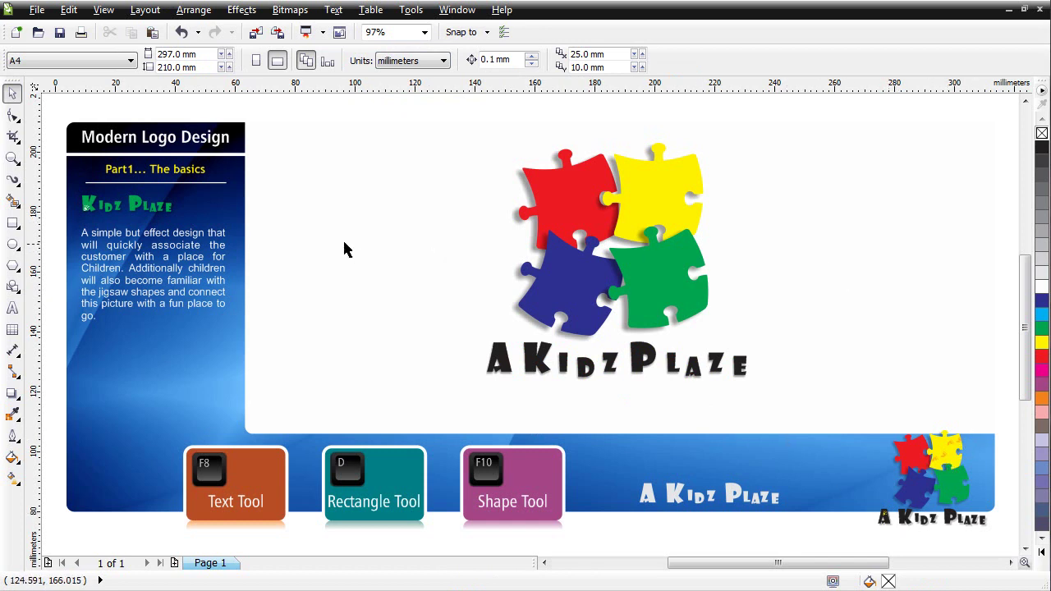
click(20, 188)
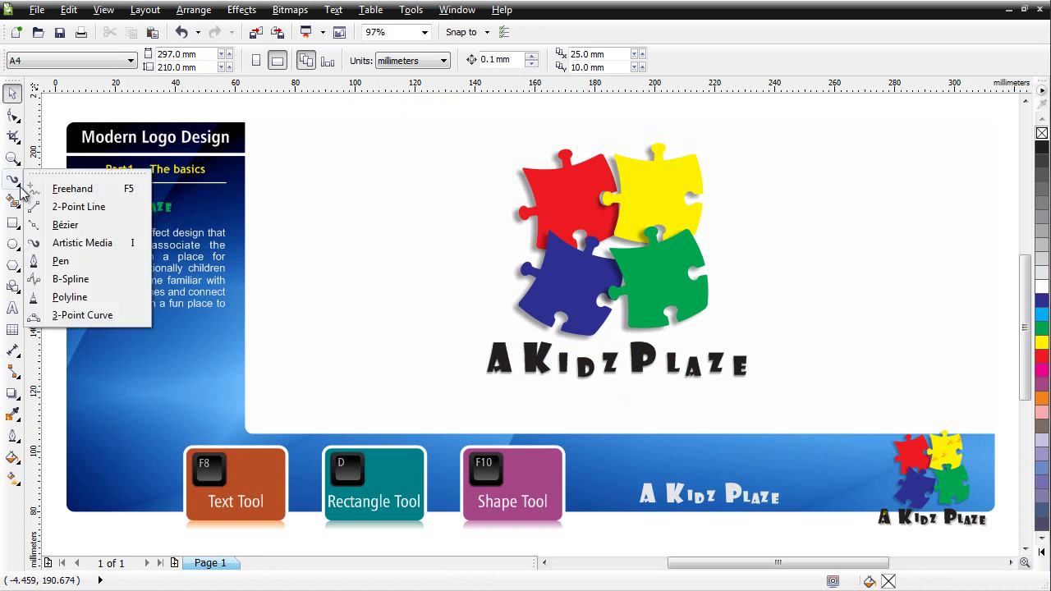
click(82, 243)
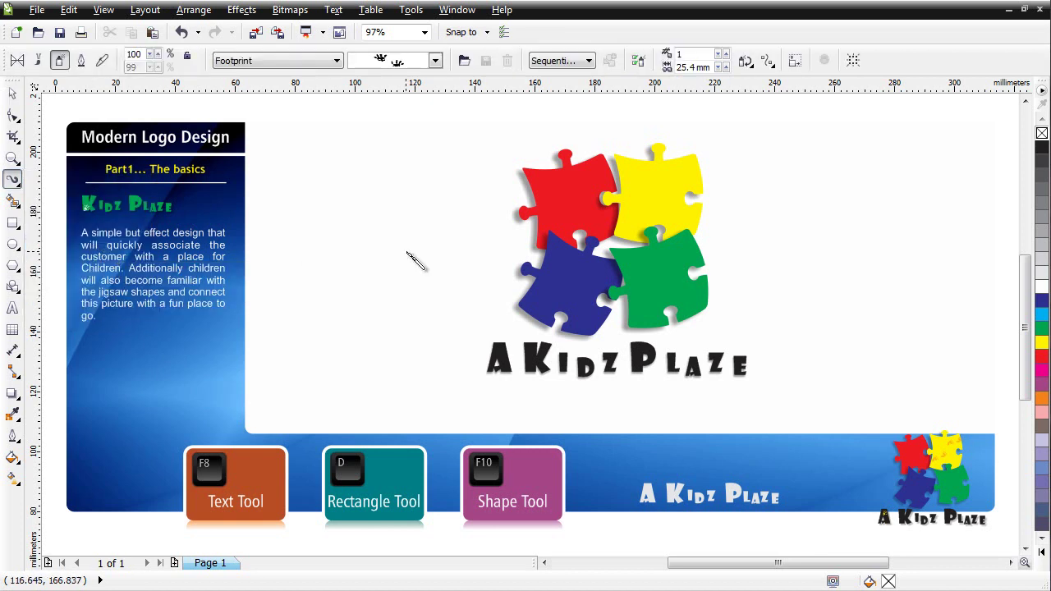
click(336, 62)
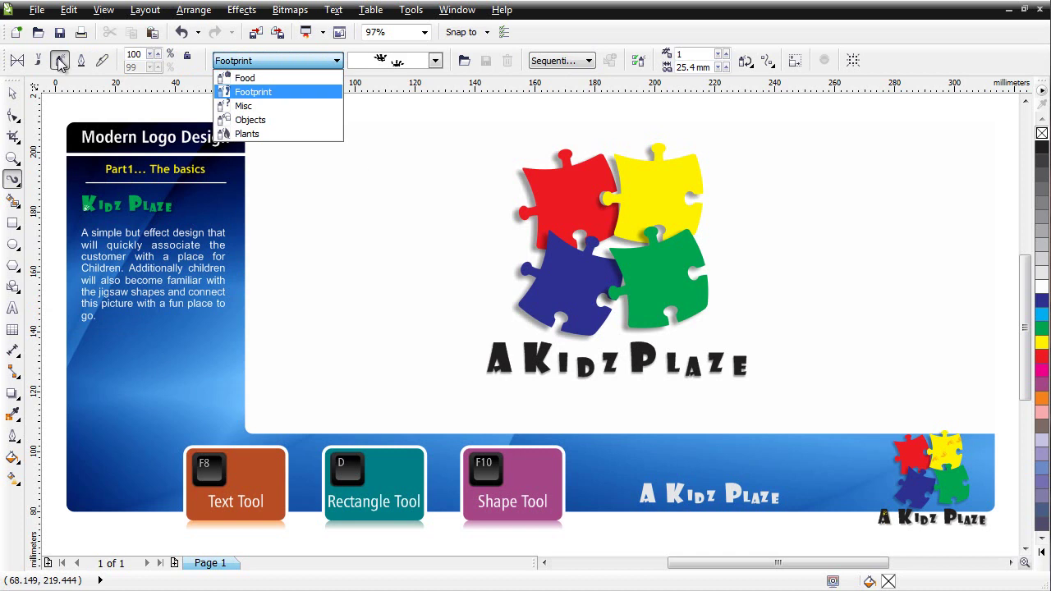
click(275, 170)
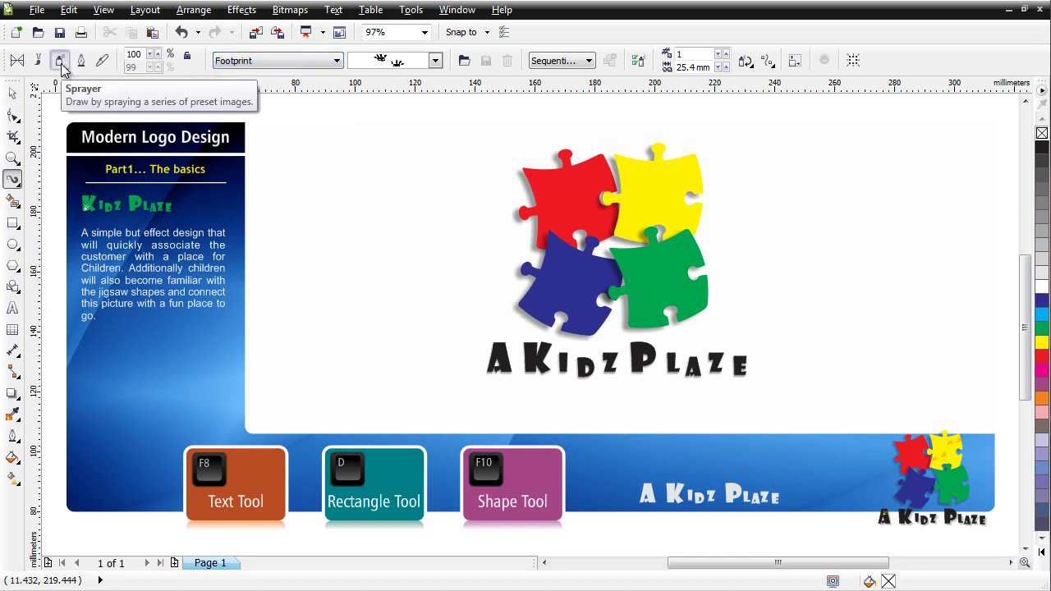
click(336, 61)
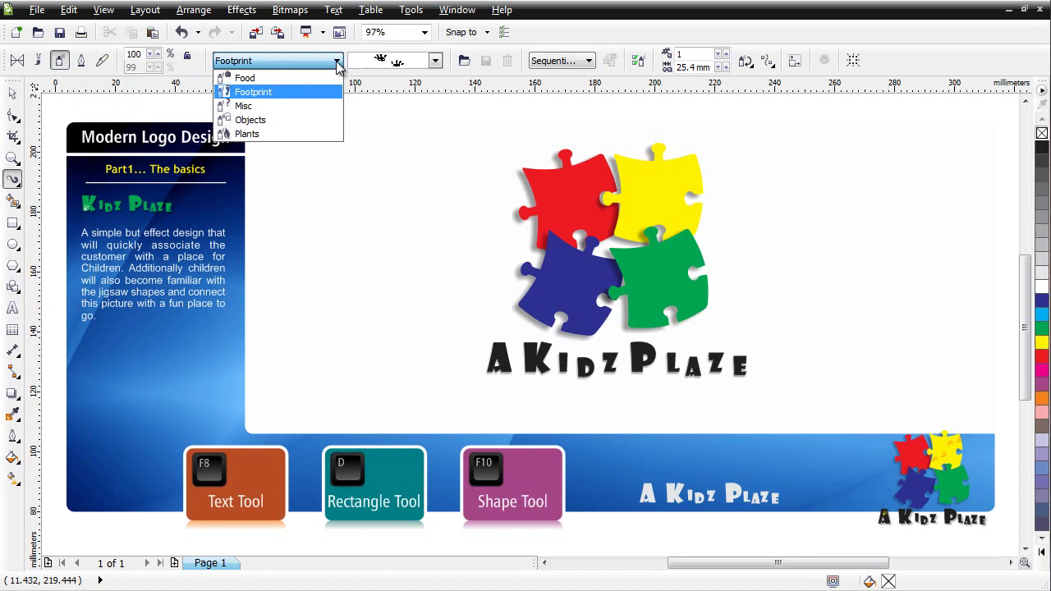
click(269, 94)
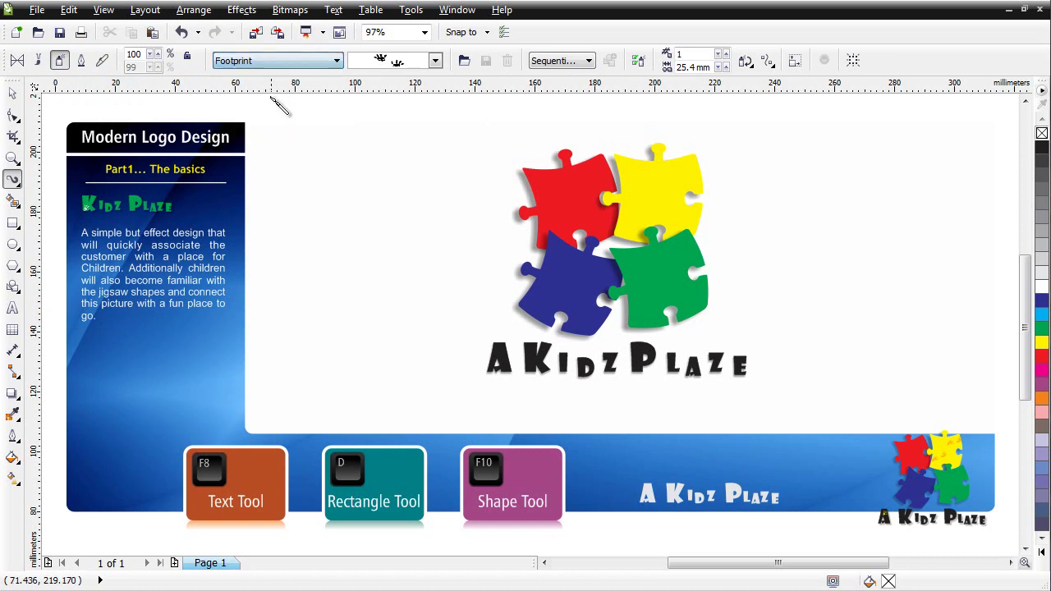
click(435, 61)
mouse_move(403, 124)
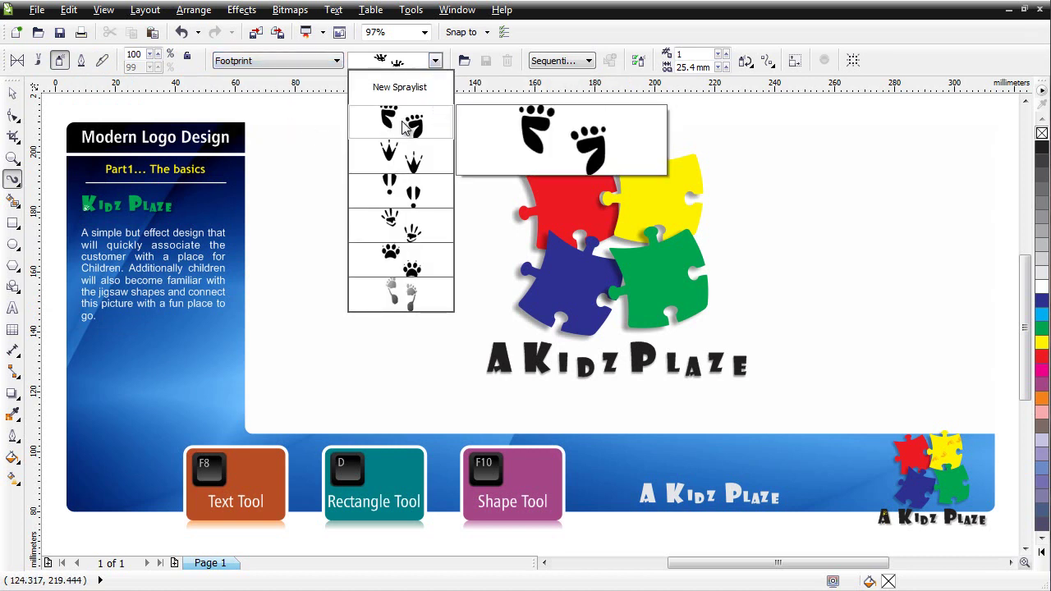
click(403, 125)
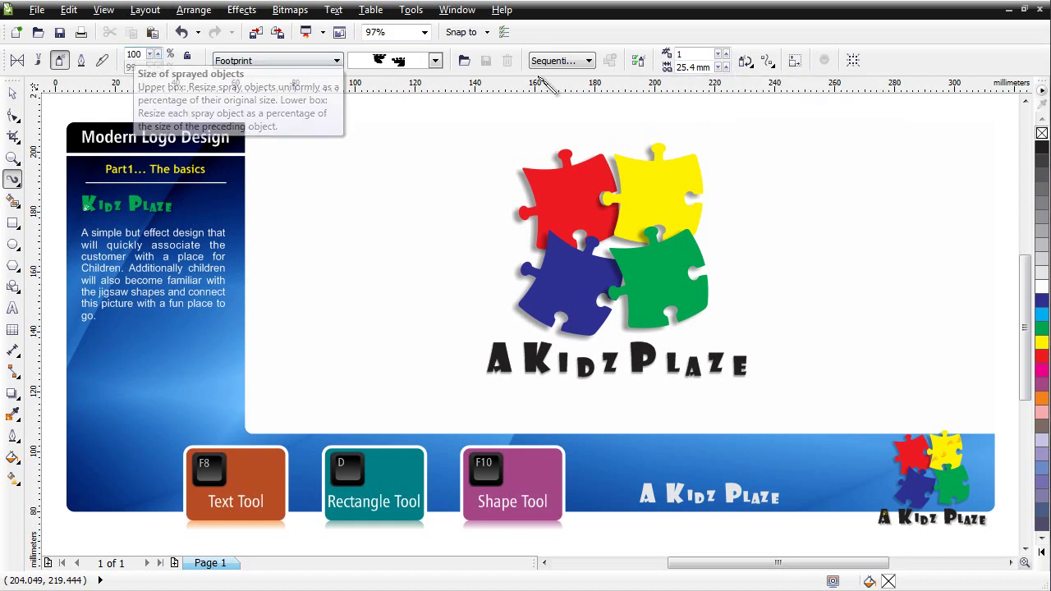
Spray a footprint left of the logo, then try and undo the hand-prints spray.
drag(333, 280, 358, 261)
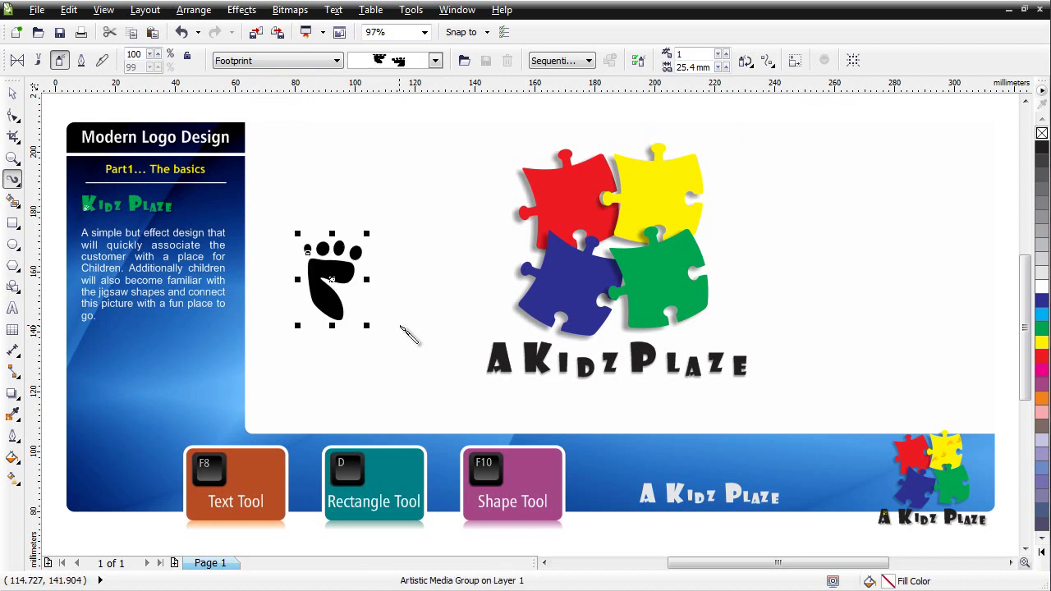
click(435, 61)
mouse_move(411, 232)
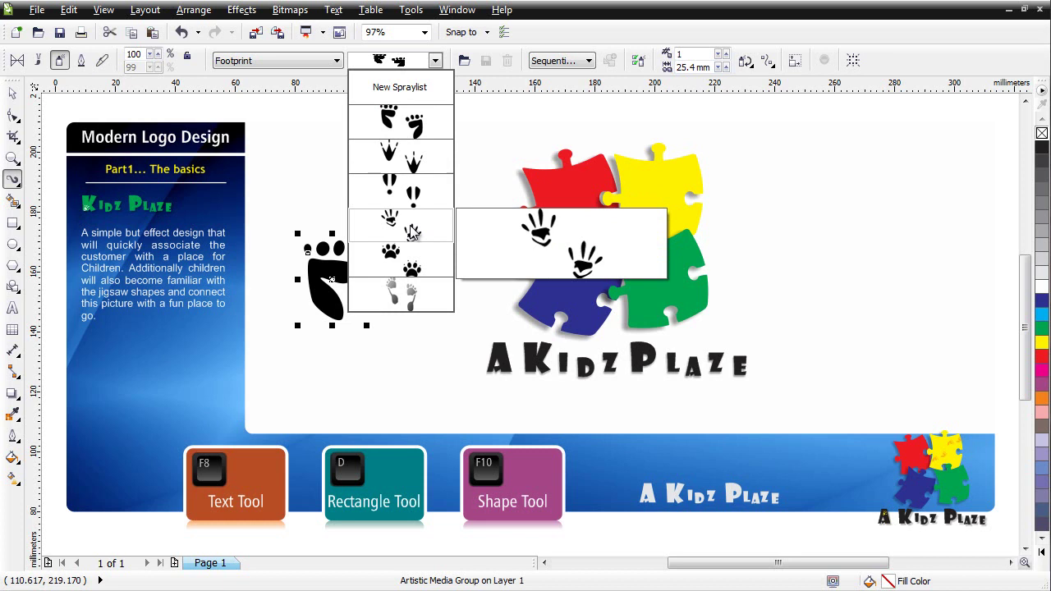
click(412, 234)
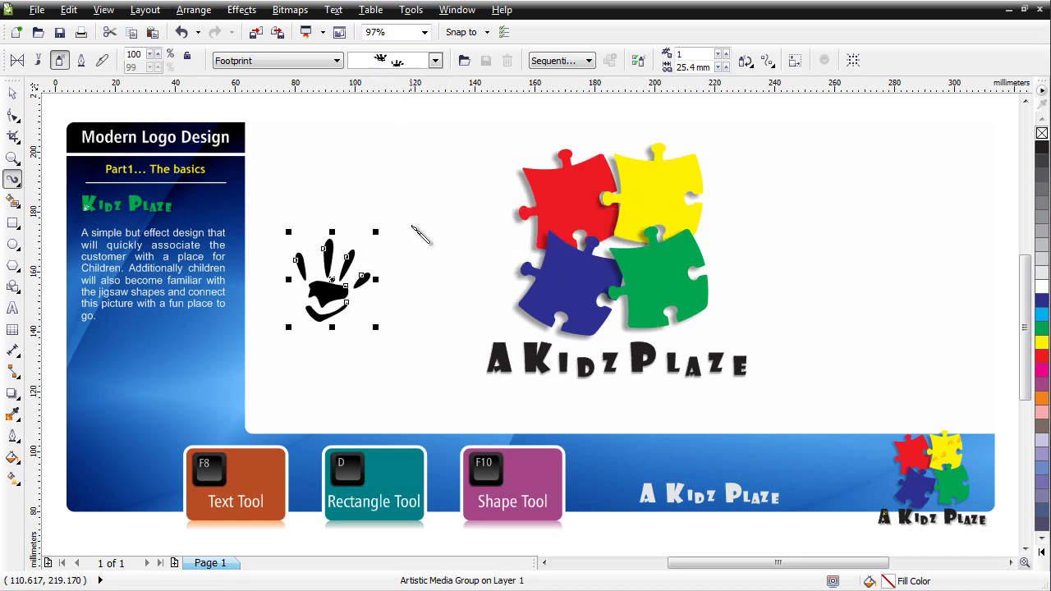
key(ctrl+z)
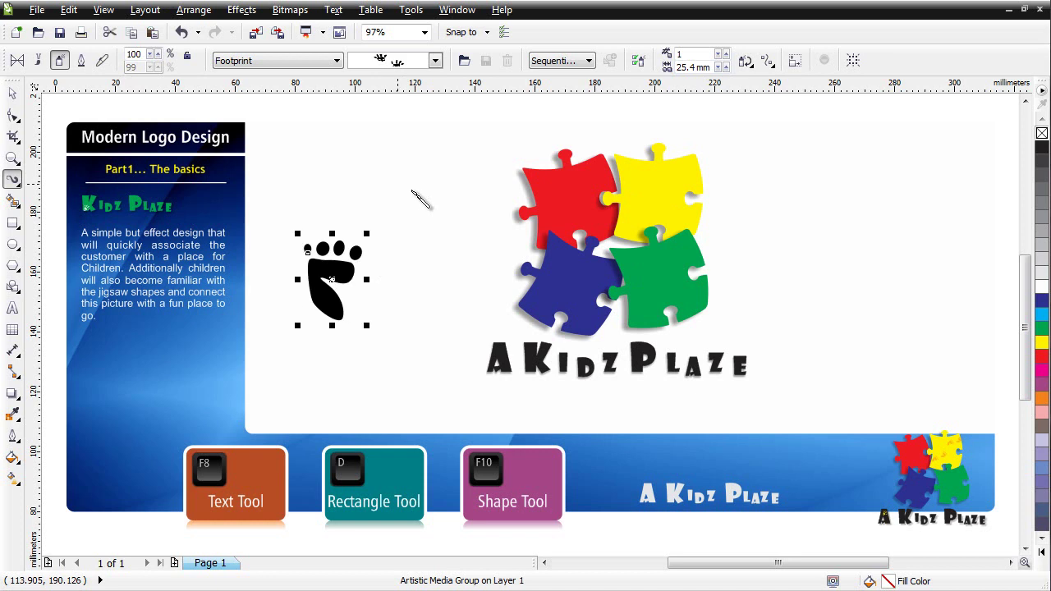
key(Escape)
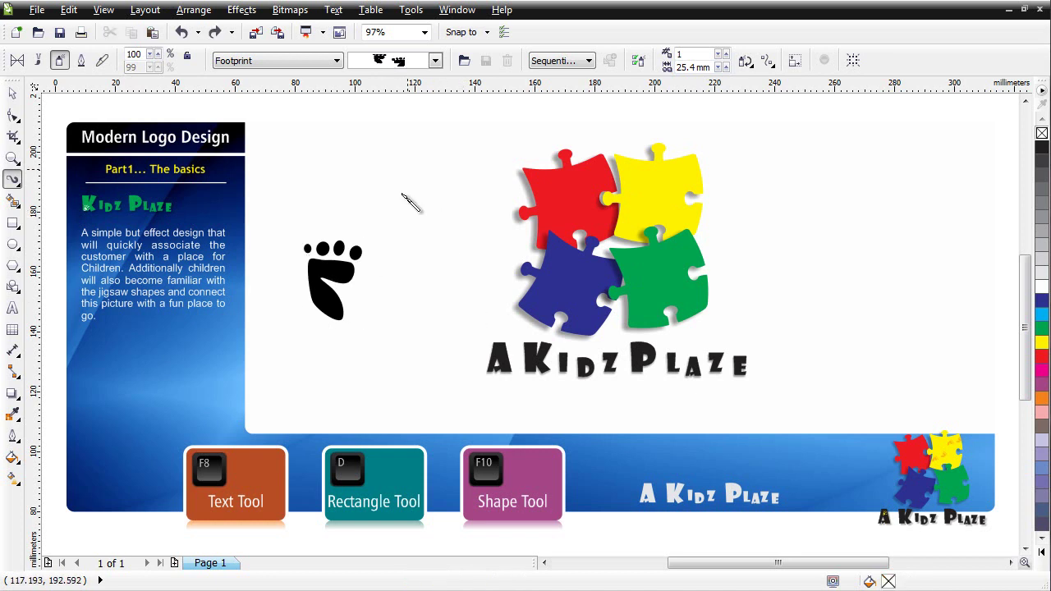
Choose the hand-prints spraylist and paint a hand-print stroke beside the footprint.
click(435, 61)
click(417, 235)
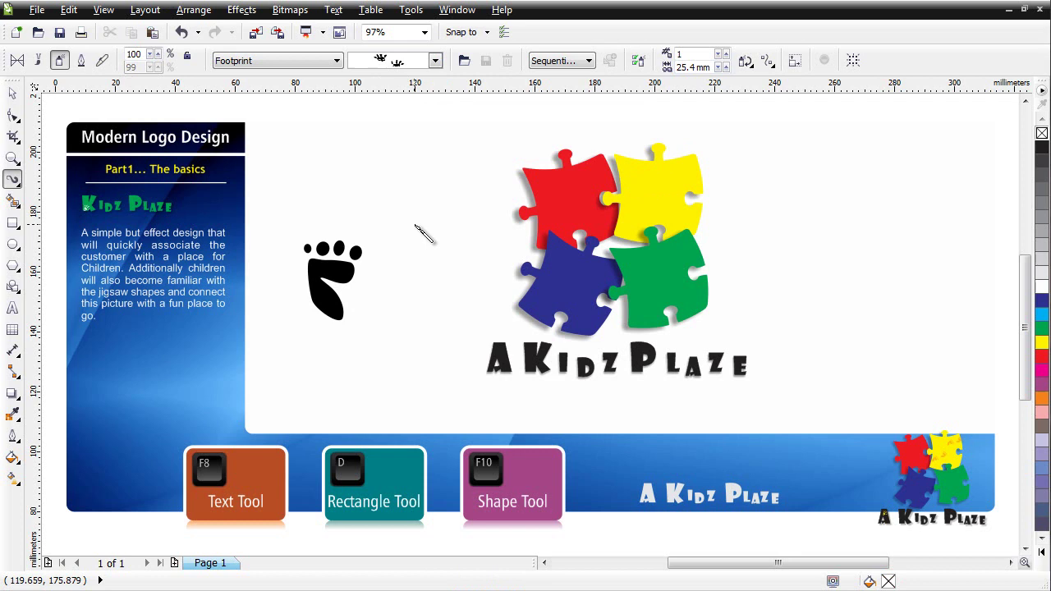
drag(421, 227, 447, 221)
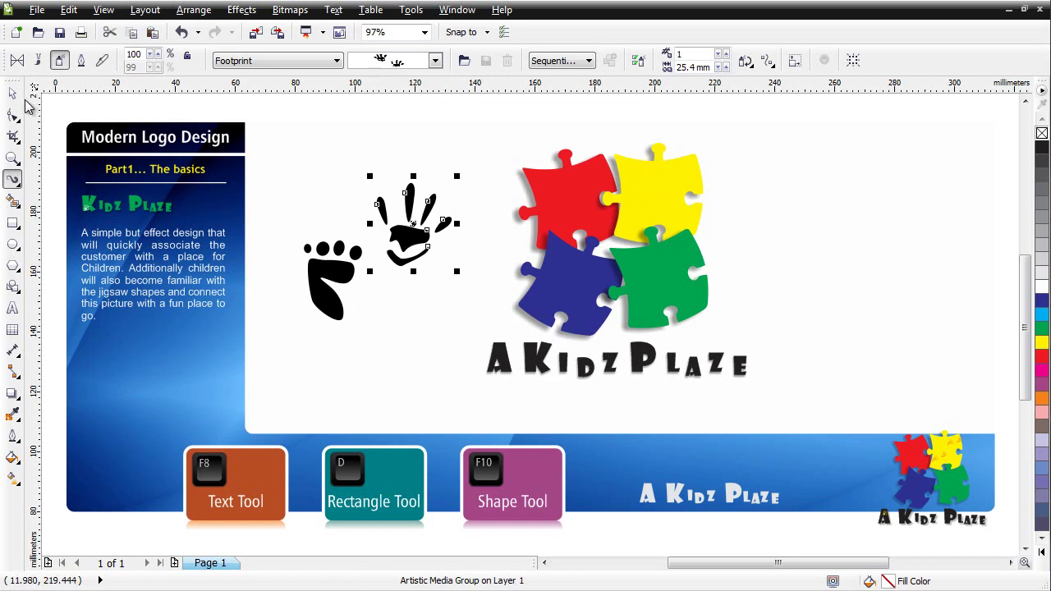
click(13, 93)
Break the hand-print spray apart and delete its leftover control line.
click(477, 352)
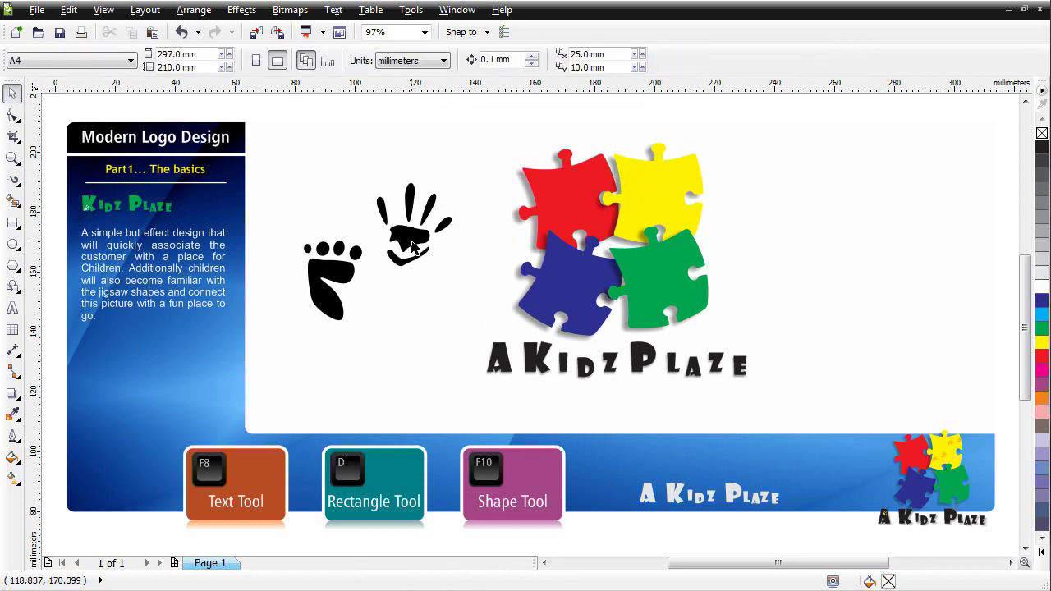
right_click(413, 246)
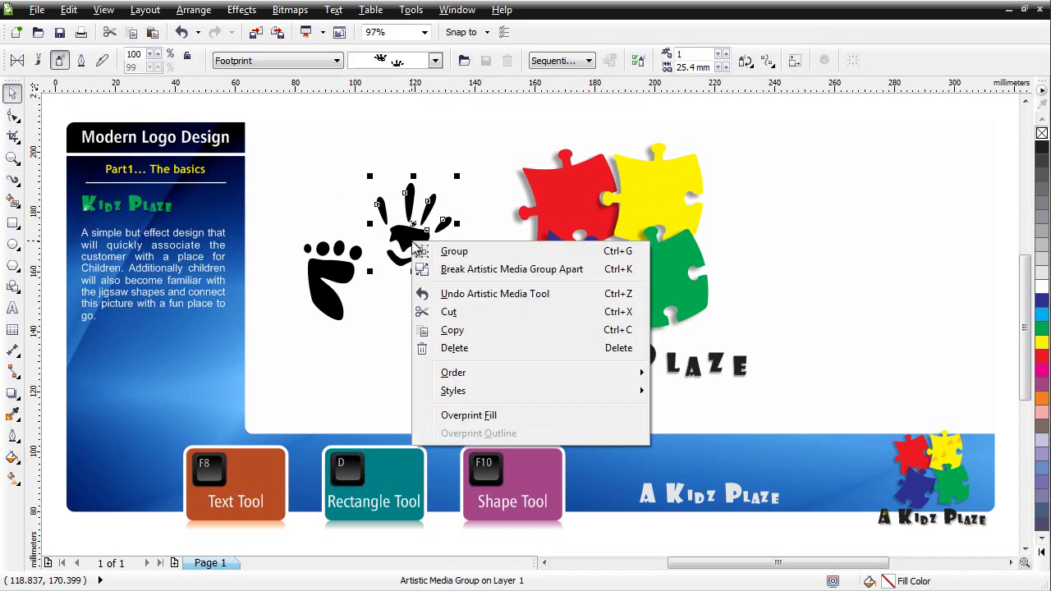
click(484, 277)
click(448, 321)
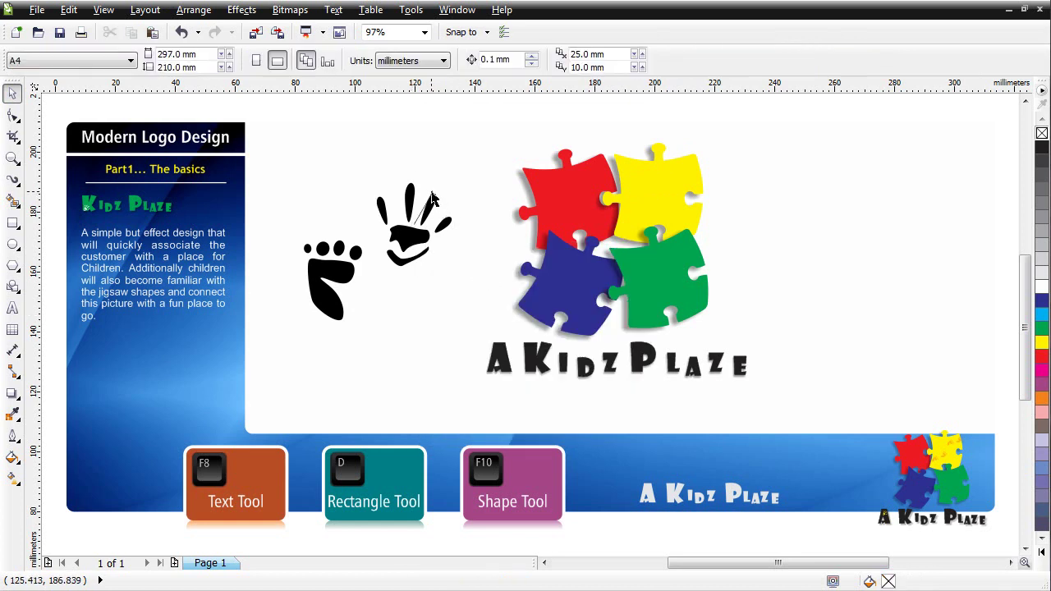
drag(434, 198, 451, 140)
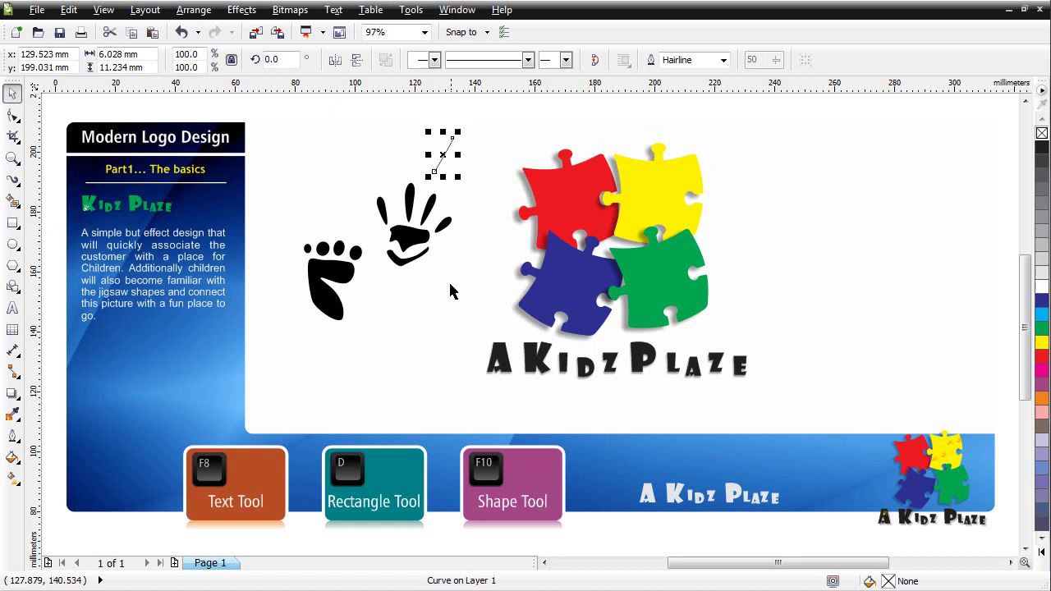
key(Delete)
Break the footprint spray apart into a standalone curve.
click(357, 283)
right_click(326, 267)
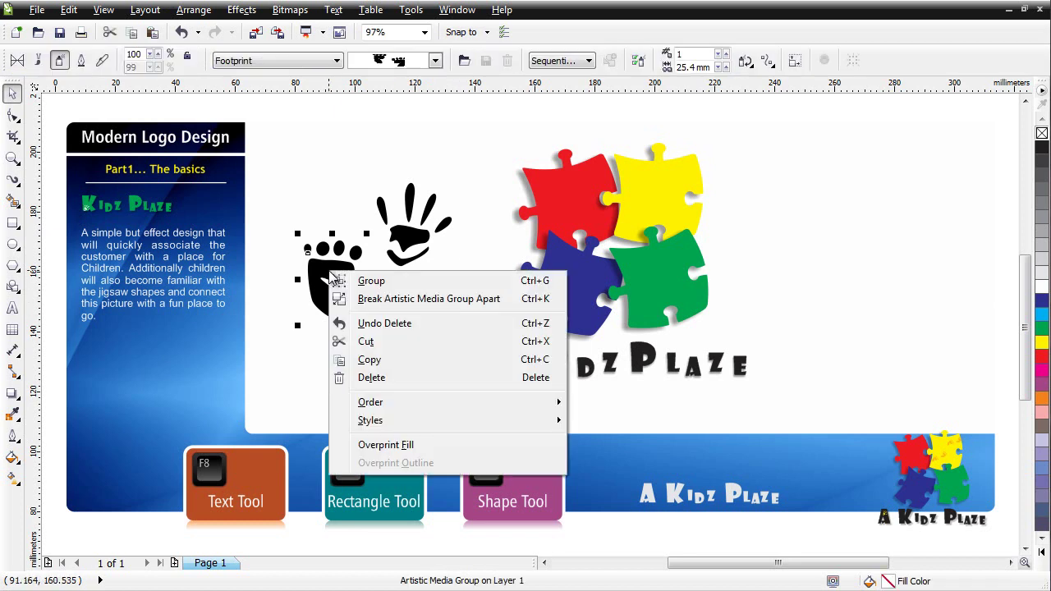
click(441, 301)
click(405, 328)
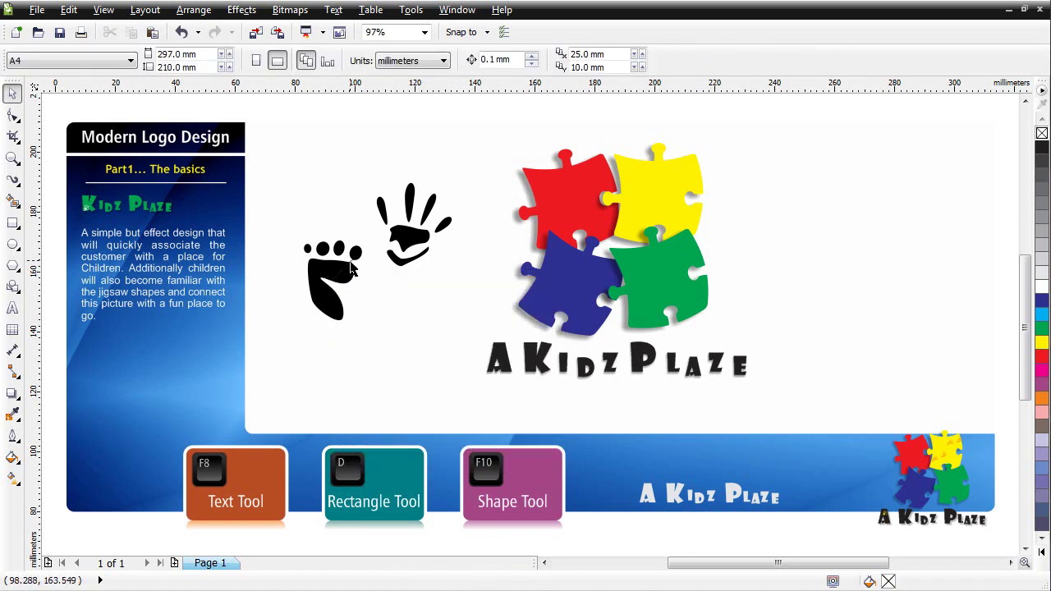
click(349, 302)
Move the footprint onto the yellow piece, rotate it, shrink it, and fill it orange.
click(450, 345)
click(323, 273)
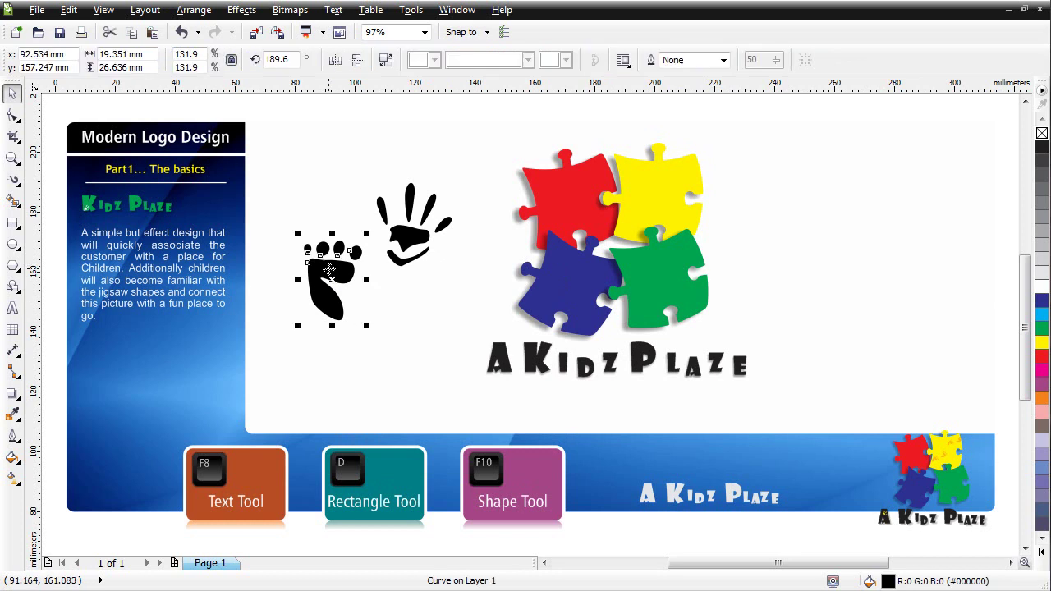
drag(322, 273, 637, 199)
click(640, 201)
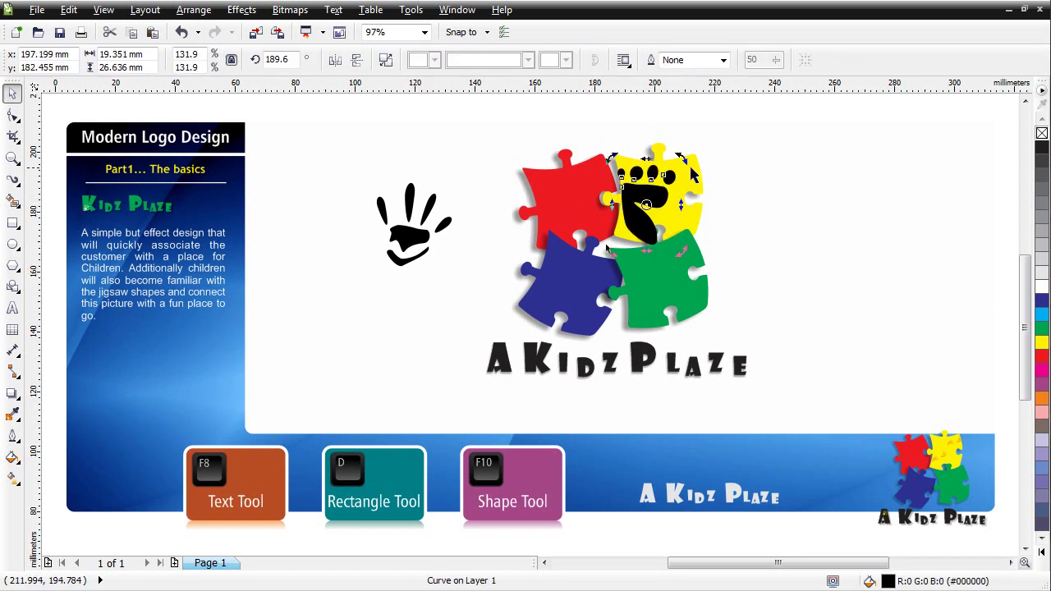
drag(693, 174, 704, 204)
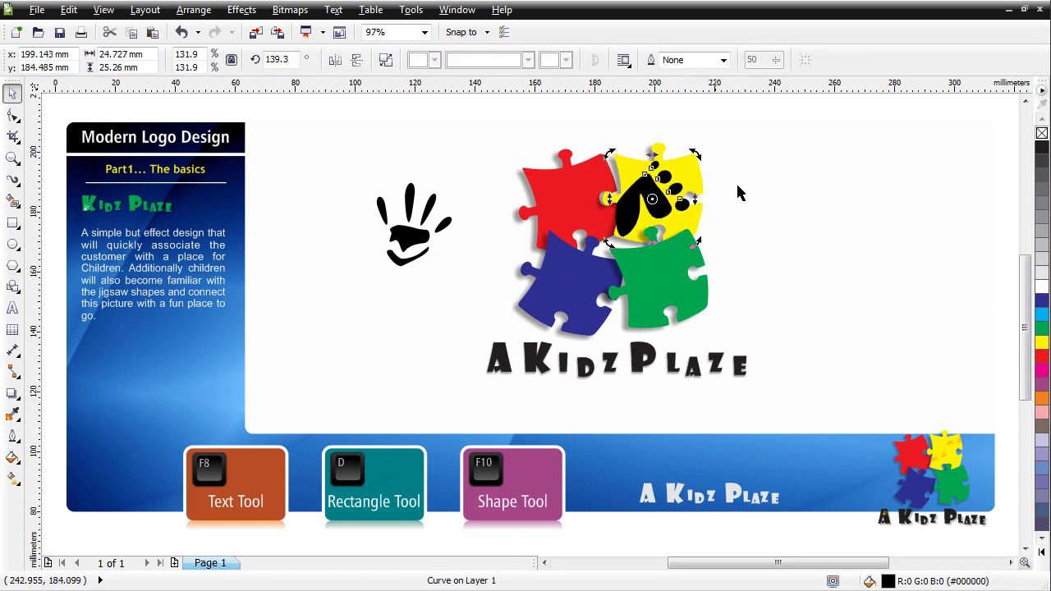
click(640, 185)
drag(697, 152, 605, 224)
scroll(647, 232, up, 2)
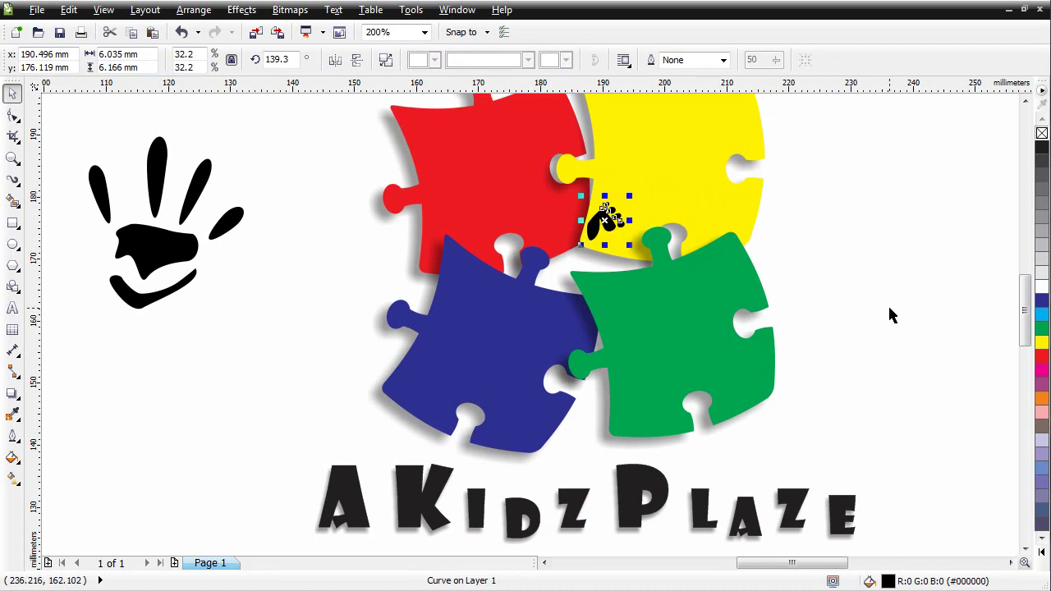
click(1041, 398)
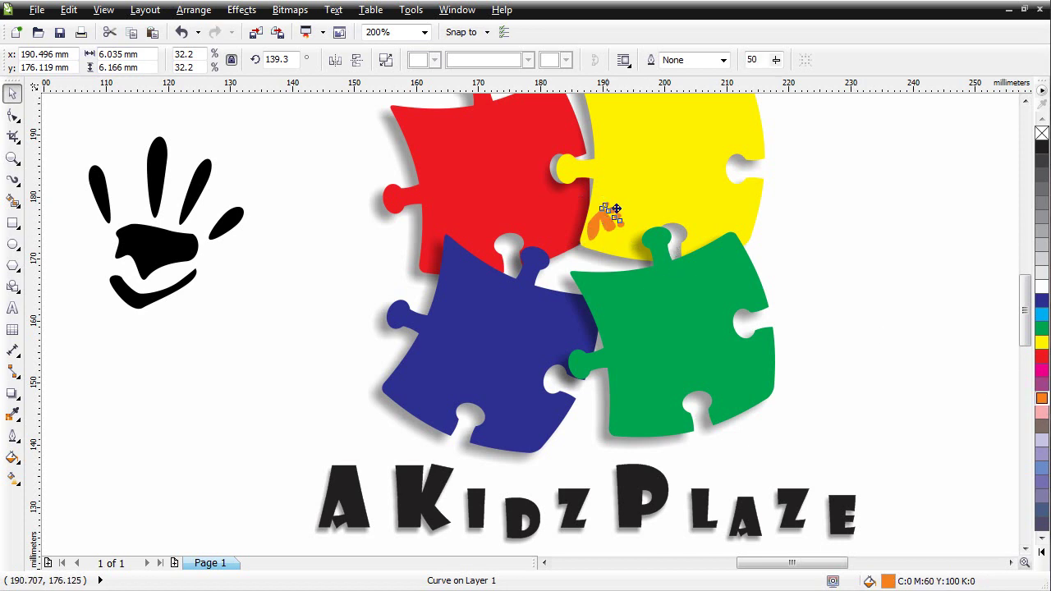
drag(607, 218, 706, 107)
Mirror the orange footprint horizontally and rotate it to a new angle.
click(1024, 102)
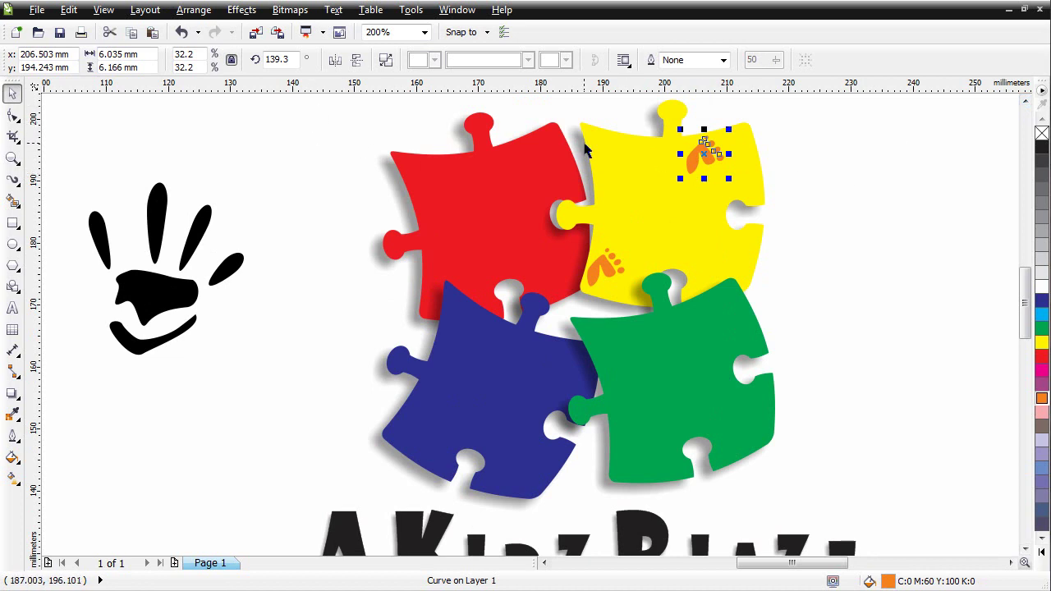
drag(681, 129, 729, 199)
click(891, 258)
click(741, 195)
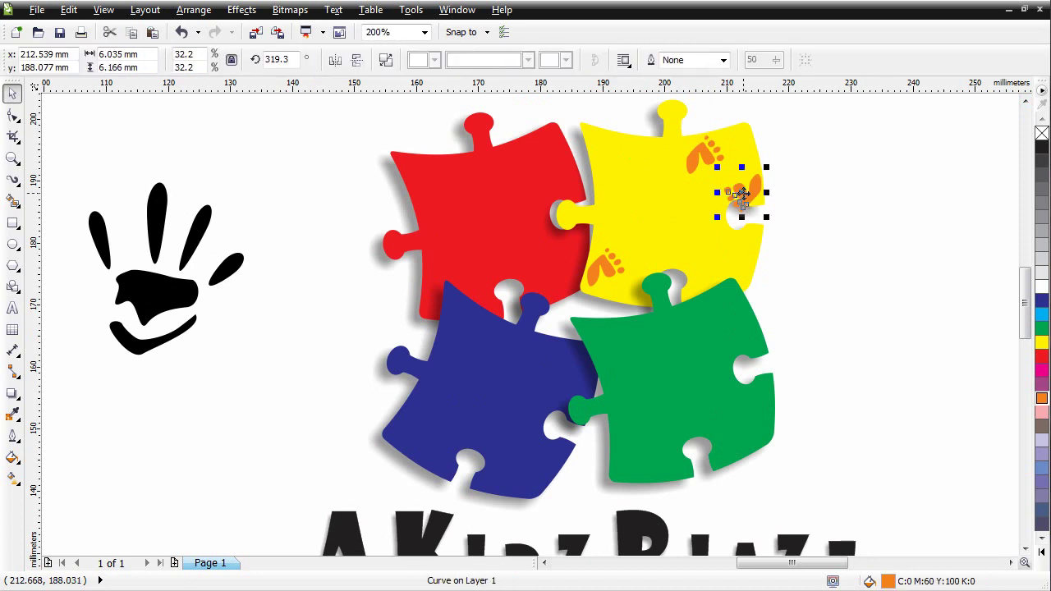
key(ctrl+z)
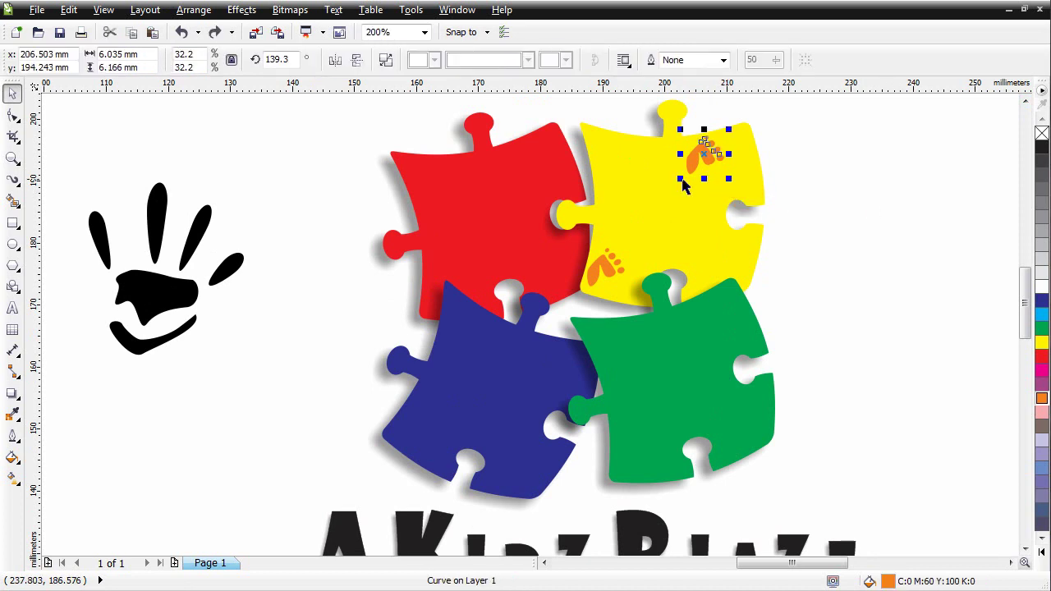
click(357, 61)
click(702, 162)
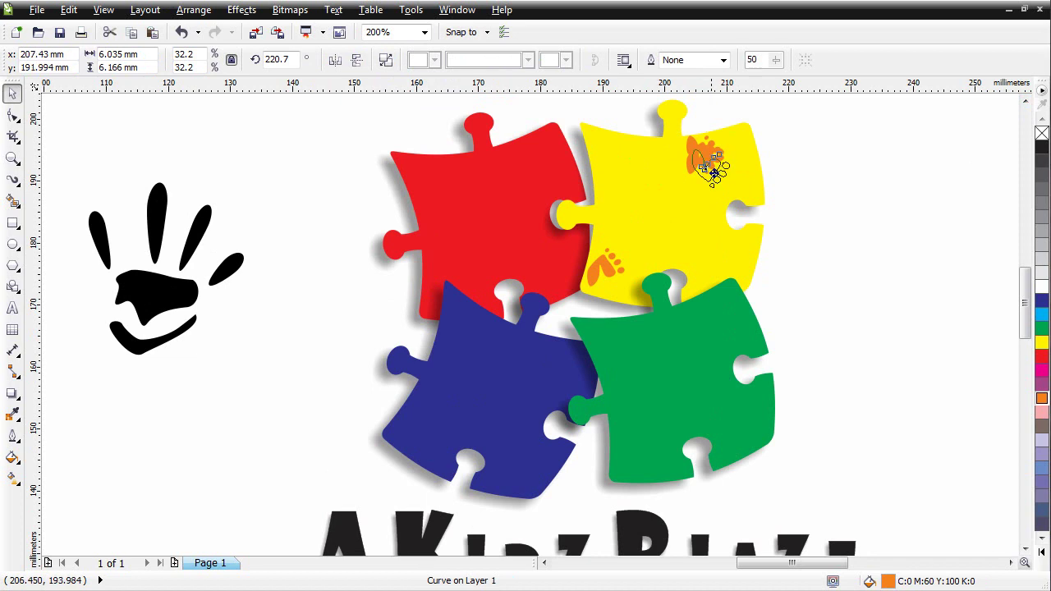
drag(728, 179, 767, 155)
click(840, 189)
Place footprint copies at the piece's right edge and middle, then select all footprints on the yellow piece.
drag(724, 193, 749, 158)
click(698, 173)
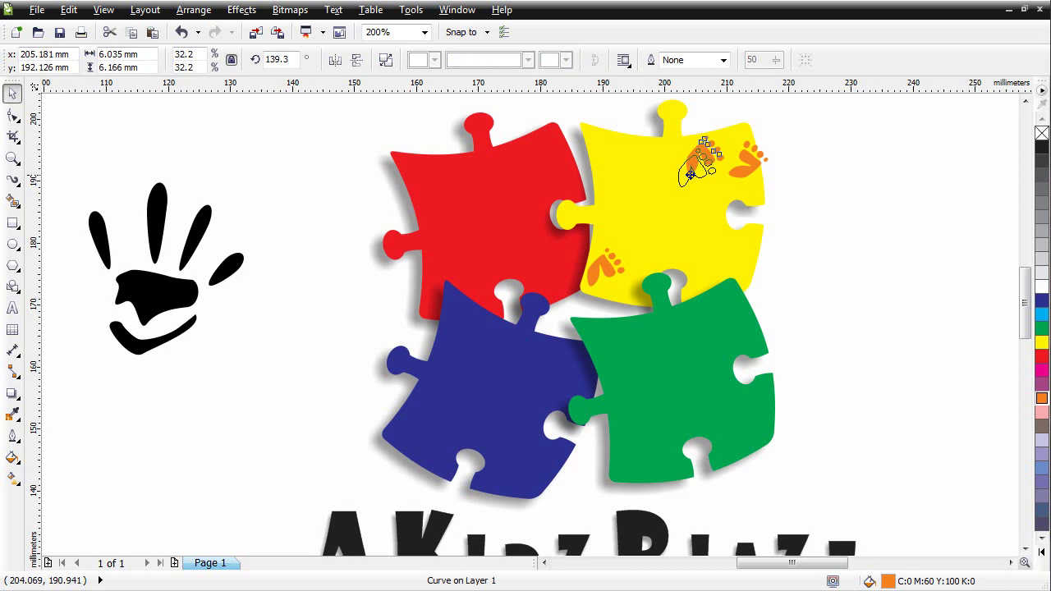
click(747, 171)
drag(747, 167, 658, 248)
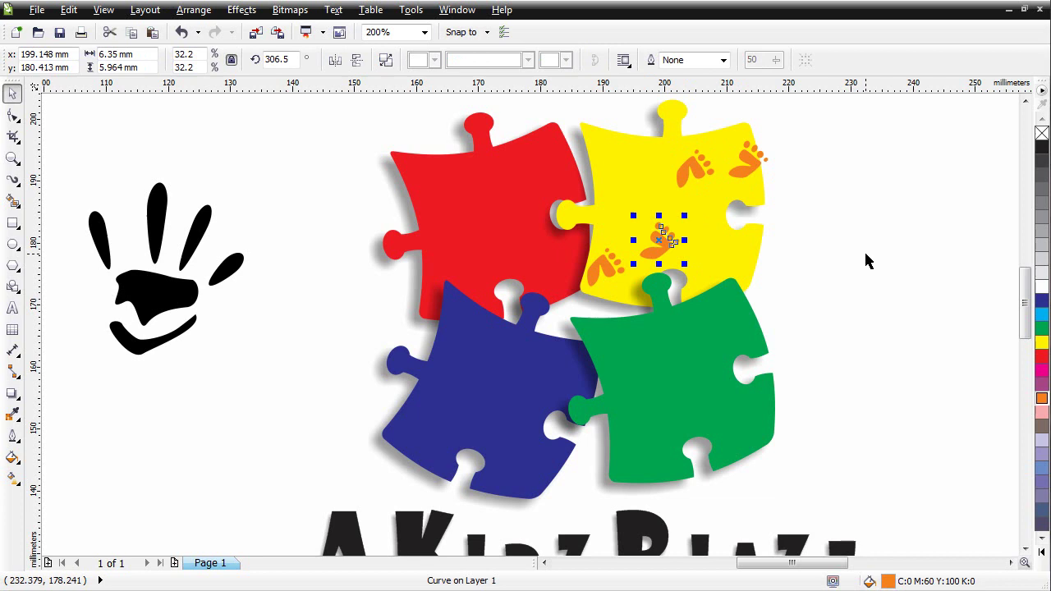
click(862, 255)
drag(772, 205, 574, 321)
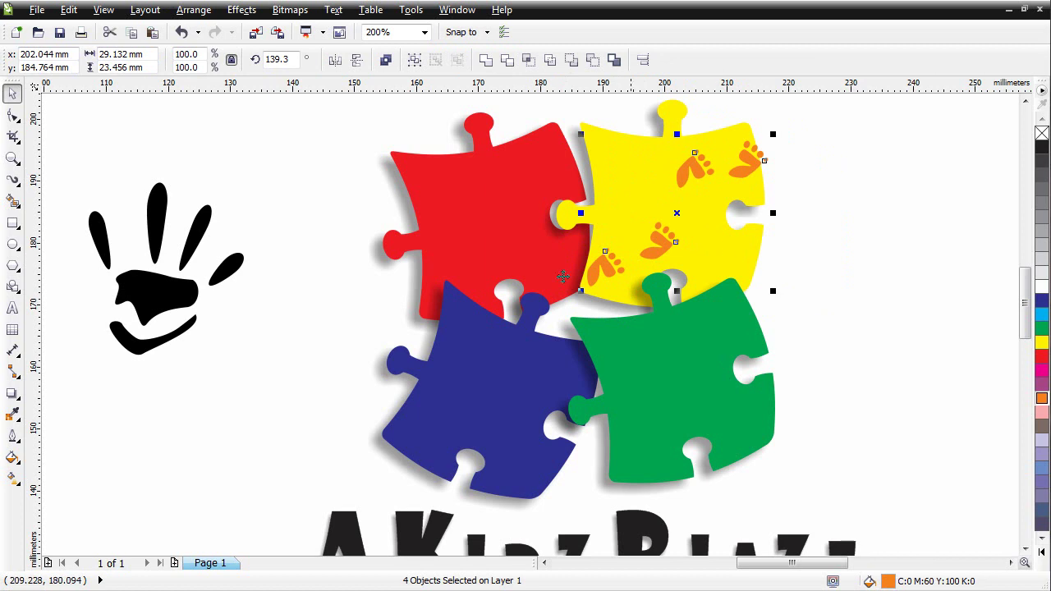
Give the four footprints a Uniform transparency of 50 and fit the whole logo in view.
click(15, 397)
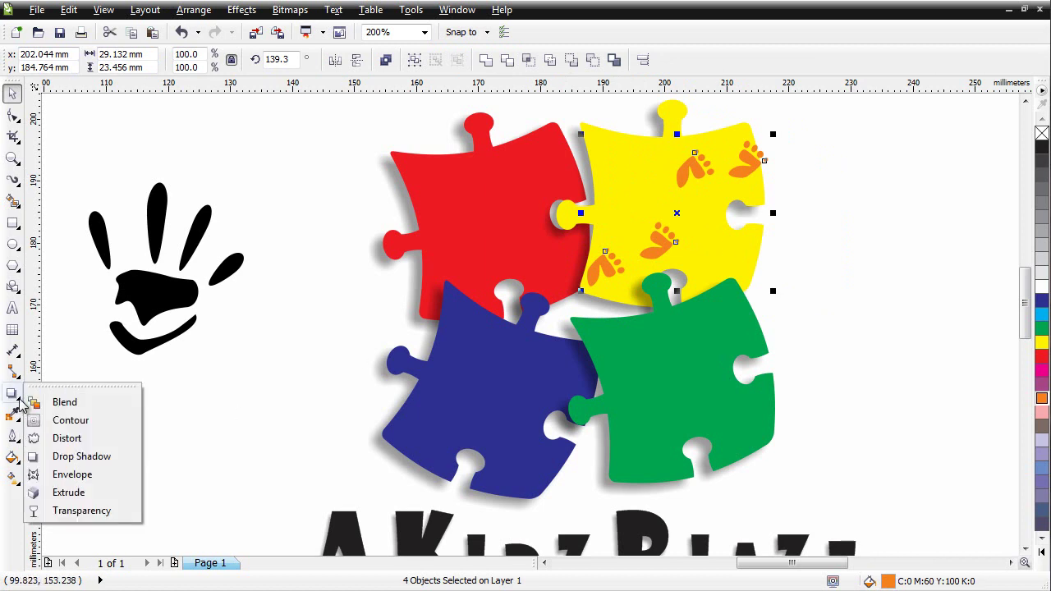
click(94, 512)
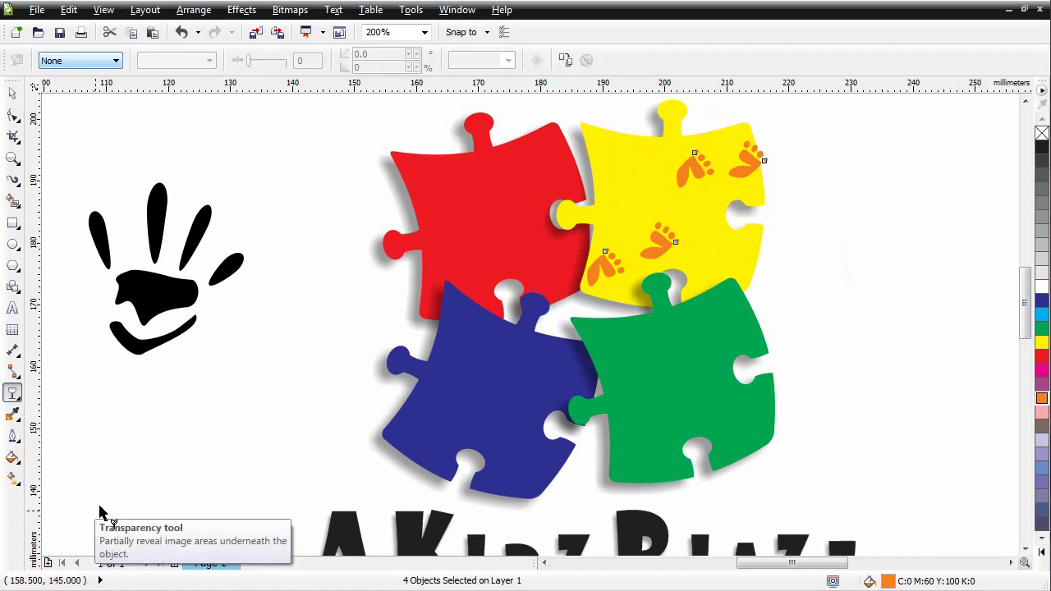
click(116, 61)
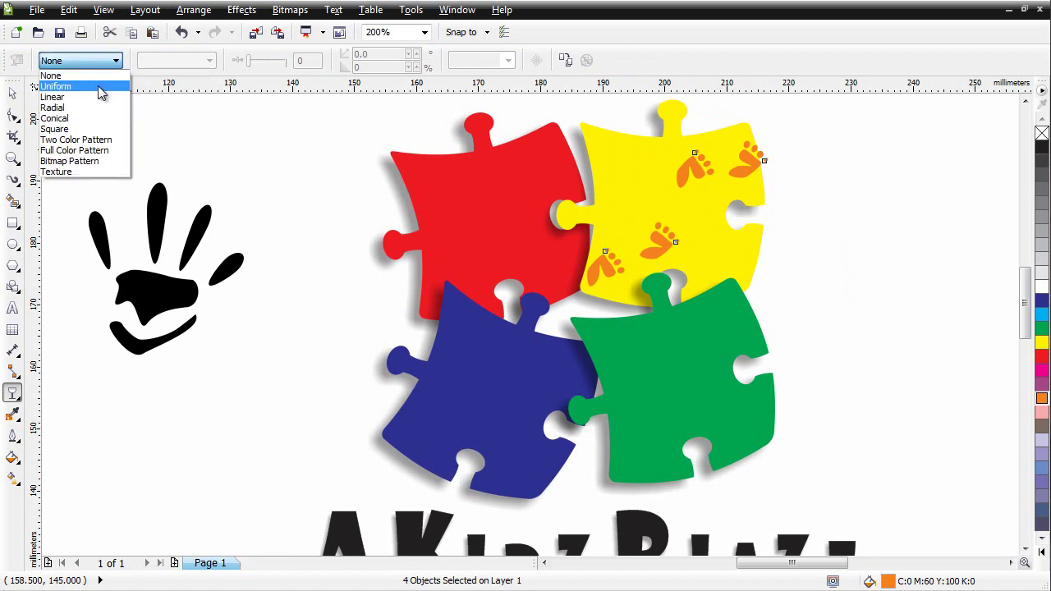
click(100, 86)
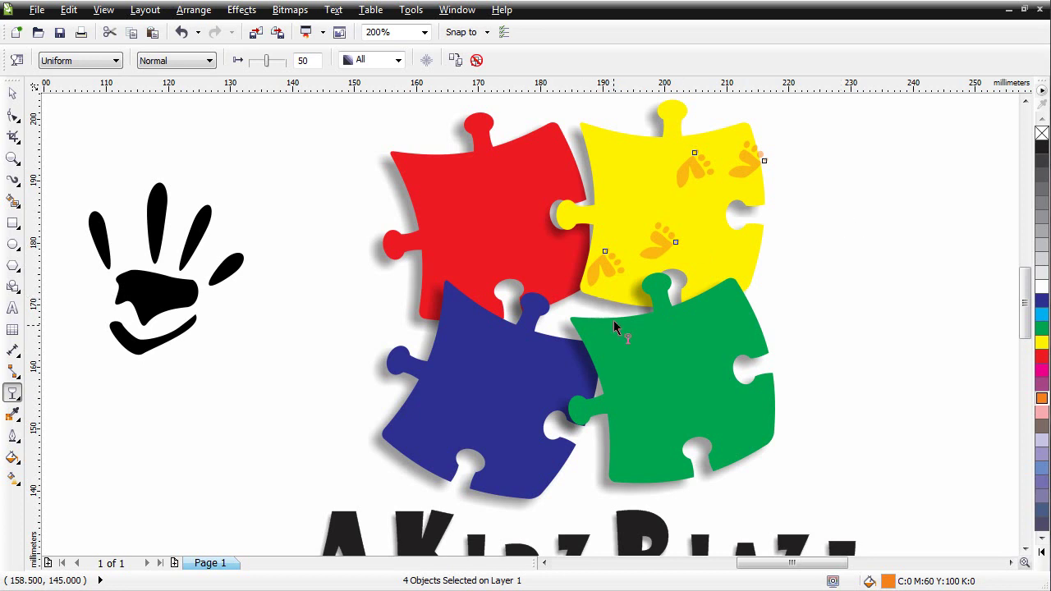
key(shift+F4)
Fill the hand print yellow and shrink it to about 14.5% atop the 'A' of A Kidz Plaze.
key(space)
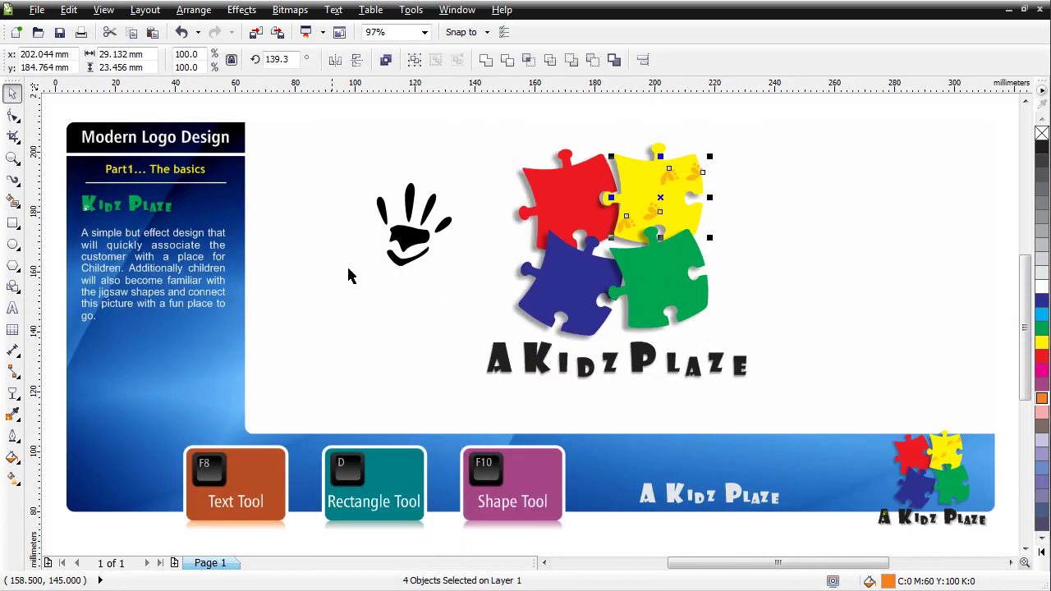
click(347, 274)
drag(406, 236, 455, 353)
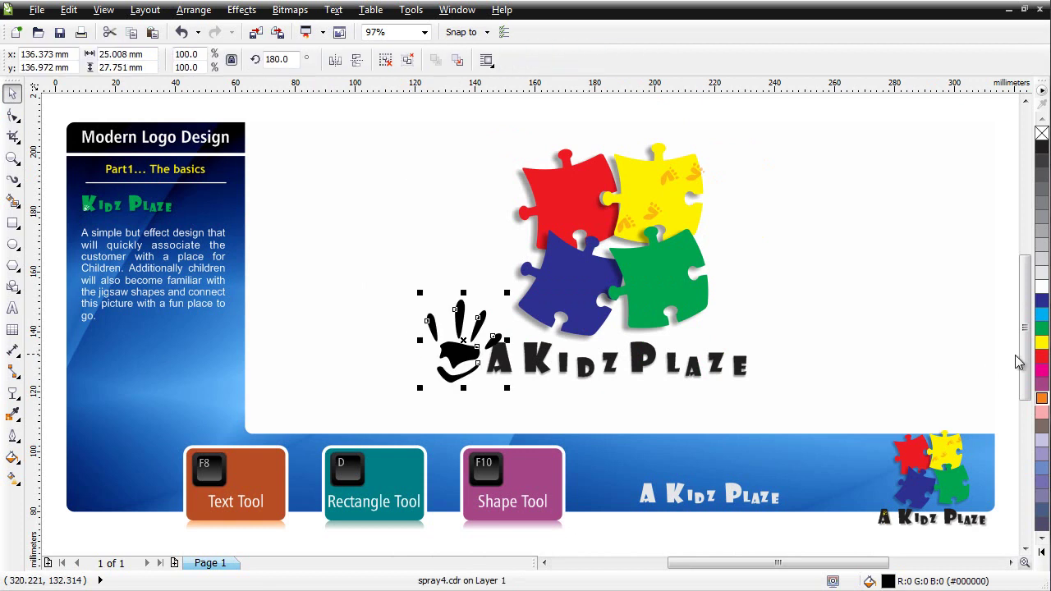
click(1041, 341)
drag(507, 292, 432, 375)
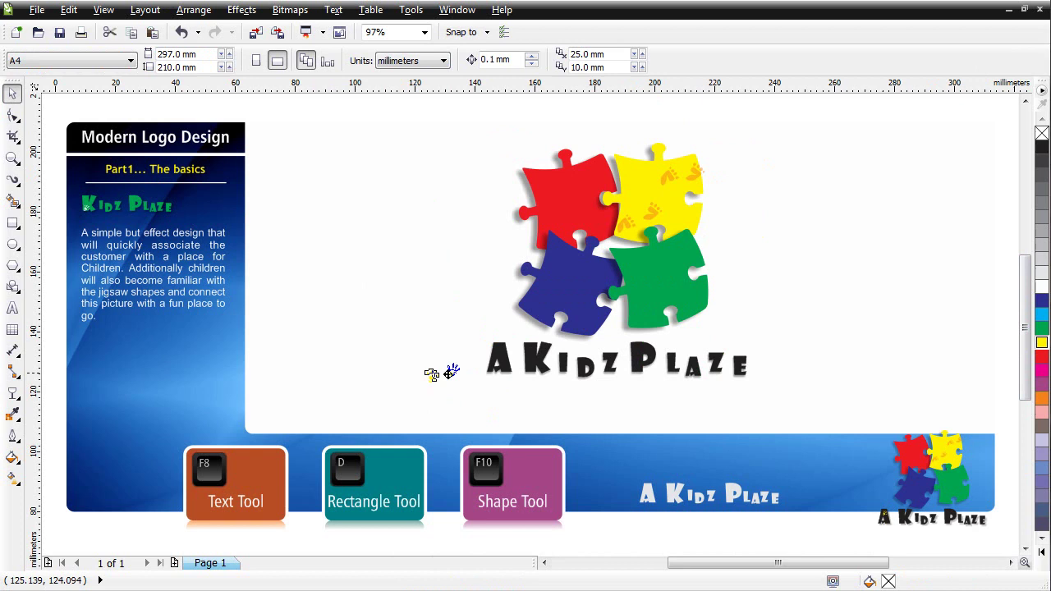
click(565, 415)
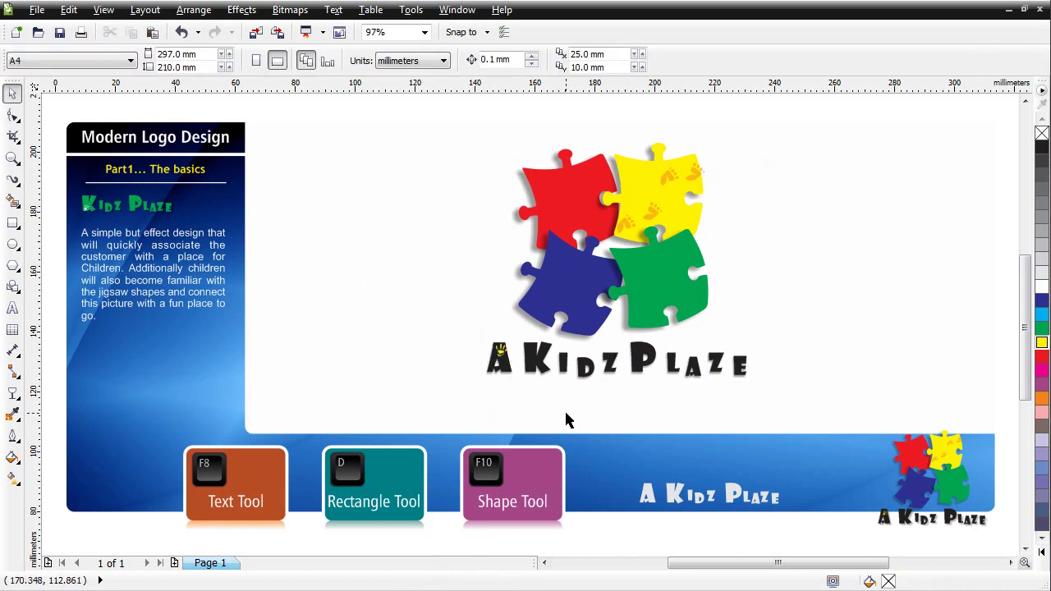